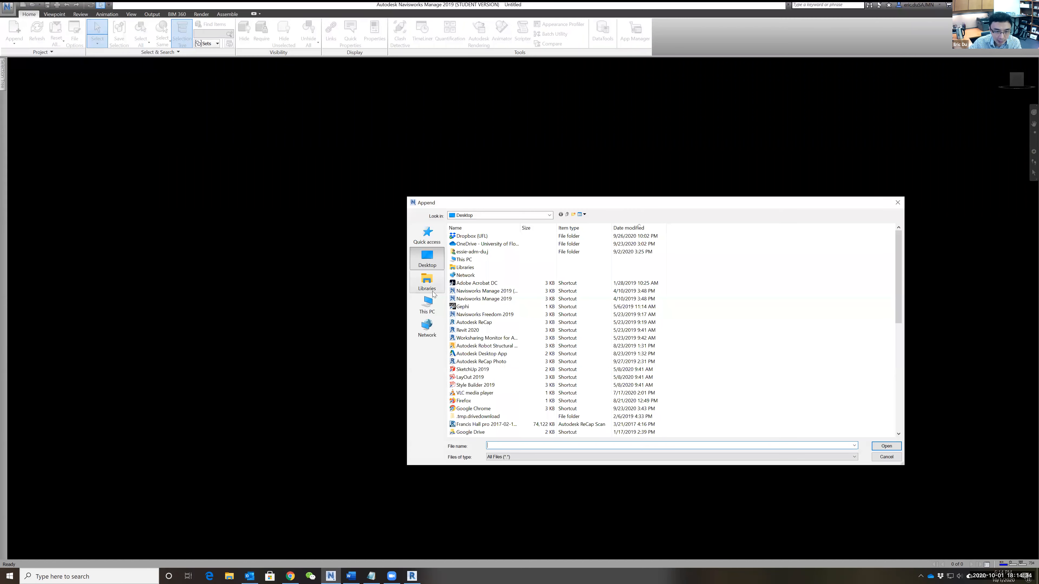
# Browse through Google Drive and CLASS to the Construction Modeling and Simulation tutorials, and open the Proj 04 folder
pyautogui.click(428, 307)
pyautogui.doubleClick(502, 297)
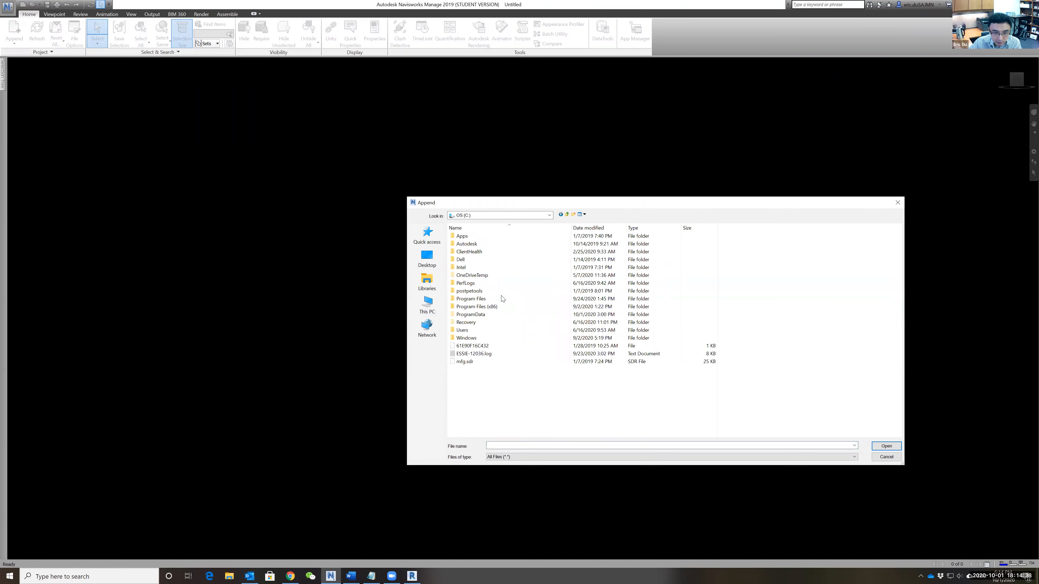
pyautogui.doubleClick(470, 332)
pyautogui.doubleClick(475, 260)
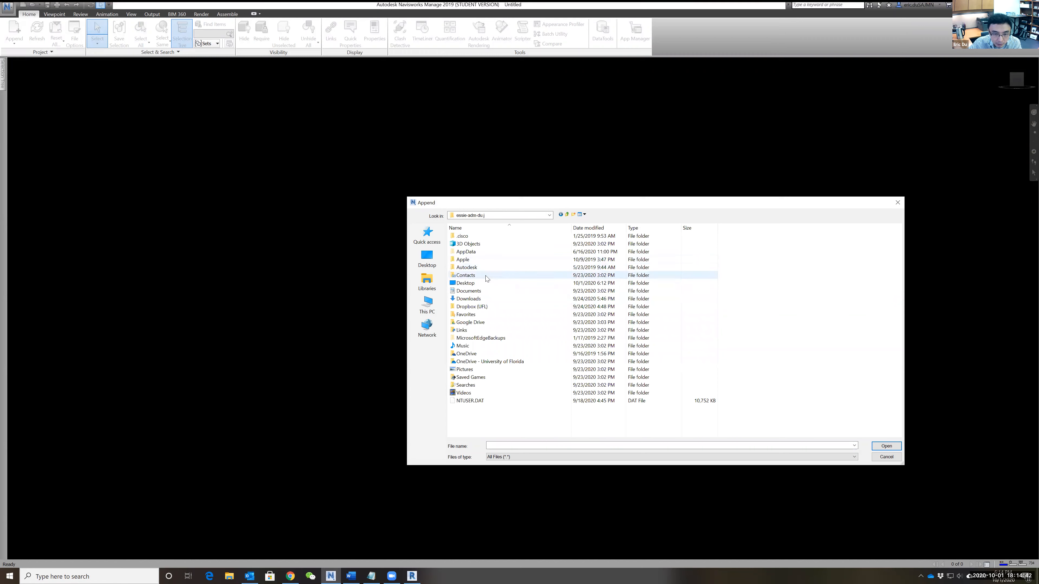
pyautogui.doubleClick(471, 322)
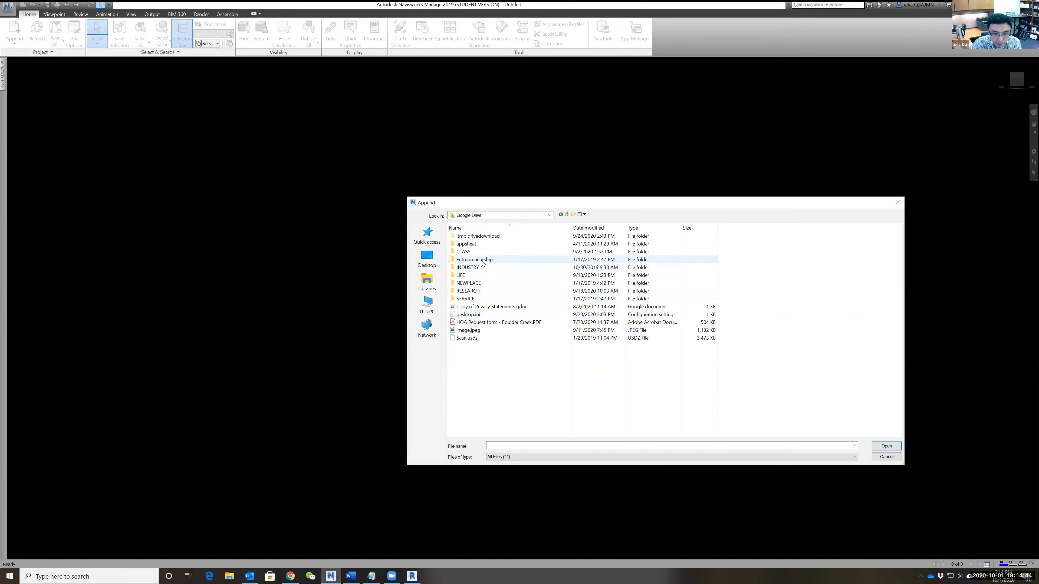
pyautogui.doubleClick(473, 253)
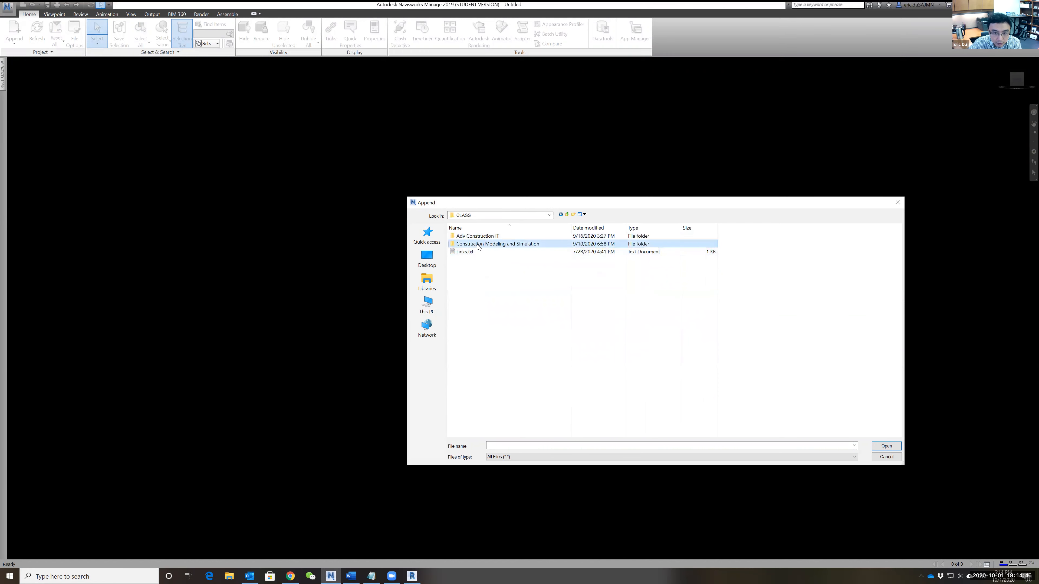
pyautogui.doubleClick(478, 244)
pyautogui.doubleClick(466, 268)
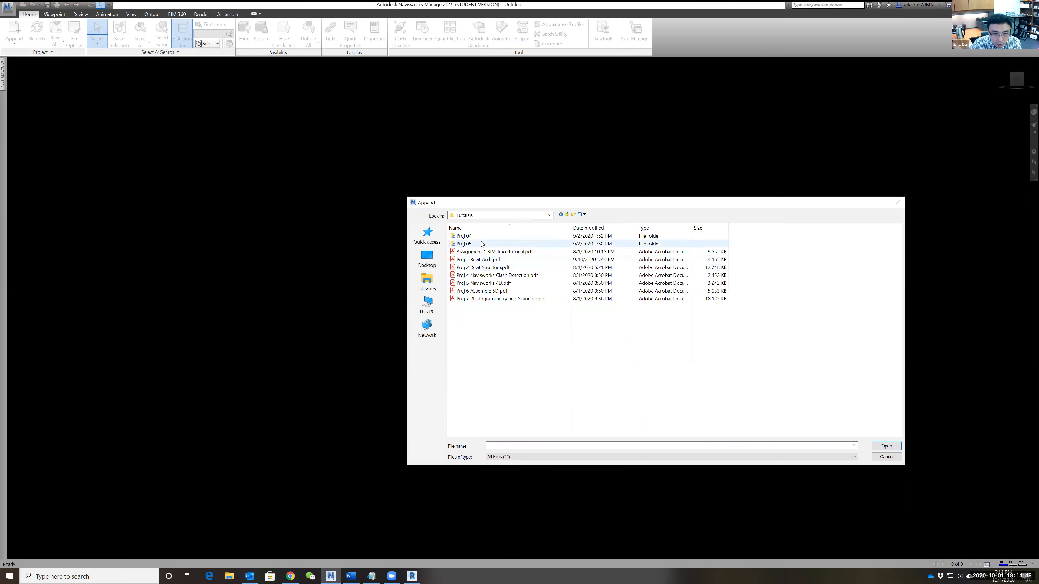
pyautogui.doubleClick(476, 238)
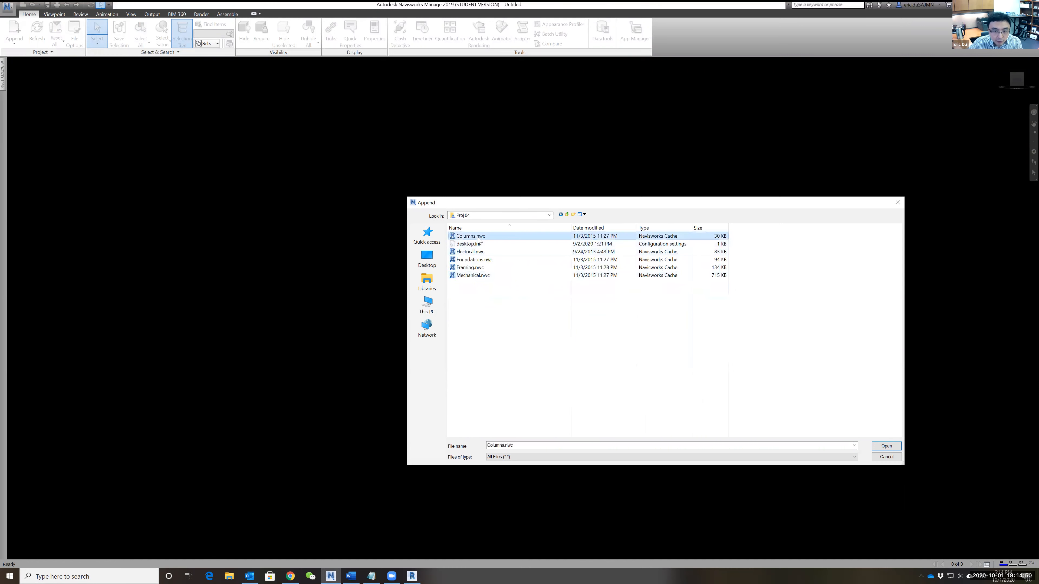
# Append Columns.nwc, Electrical.nwc, Foundations.nwc, Framing.nwc and Mechanical.nwc together to the empty scene
pyautogui.keyDown('ctrl'); pyautogui.click(471, 252); pyautogui.keyUp('ctrl')
pyautogui.keyDown('ctrl'); pyautogui.click(475, 260); pyautogui.keyUp('ctrl')
pyautogui.keyDown('ctrl'); pyautogui.click(470, 267); pyautogui.keyUp('ctrl')
pyautogui.keyDown('ctrl'); pyautogui.click(473, 275); pyautogui.keyUp('ctrl')
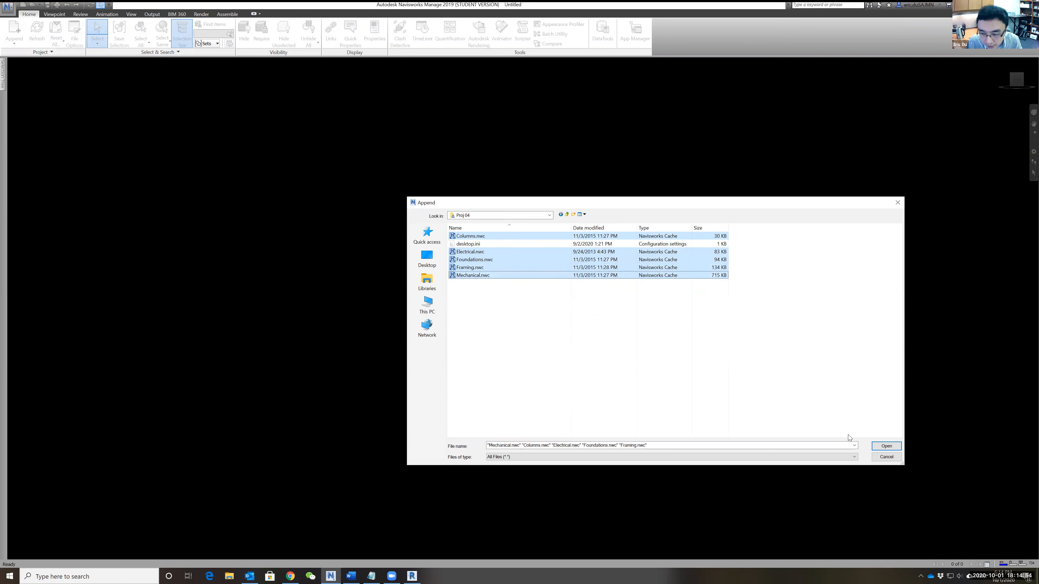
pyautogui.click(886, 446)
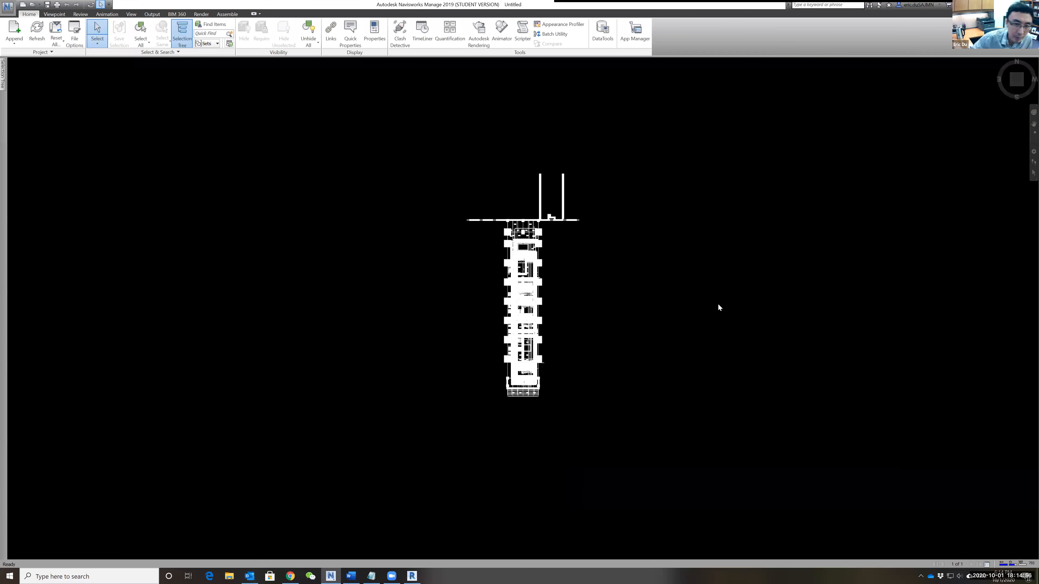
# Examine the appended building model from the side and from above, including its framing, ductwork and foundations
pyautogui.moveTo(632, 368); pyautogui.dragTo(514, 365)
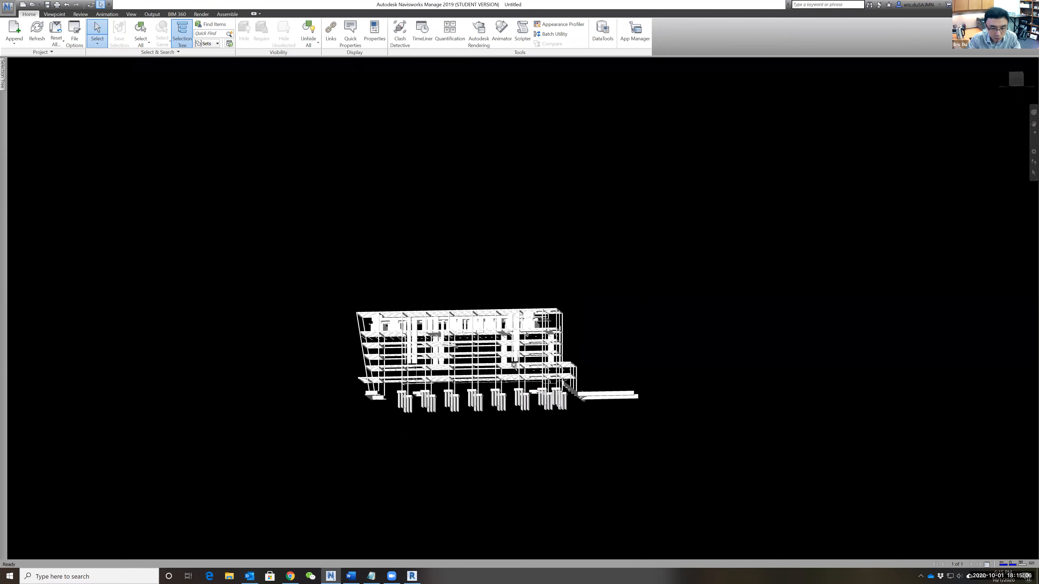
pyautogui.scroll(5, 514, 365)
pyautogui.moveTo(645, 345); pyautogui.dragTo(670, 360)
pyautogui.moveTo(317, 395); pyautogui.dragTo(313, 248)
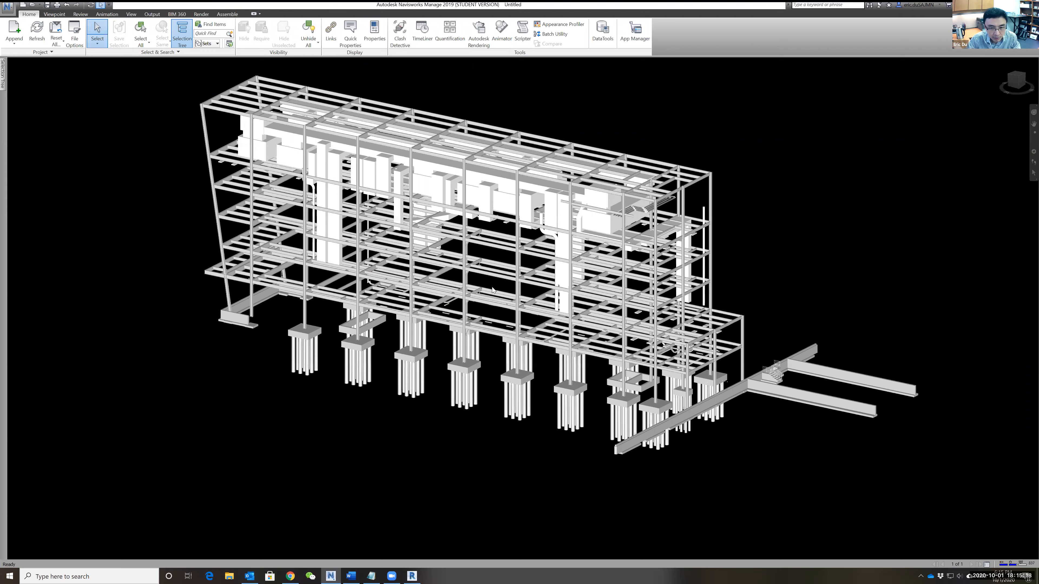
pyautogui.moveTo(802, 231)
pyautogui.mouseDown()
pyautogui.moveTo(742, 197)
pyautogui.moveTo(810, 205)
pyautogui.moveTo(635, 279)
pyautogui.moveTo(671, 225)
pyautogui.moveTo(769, 209)
pyautogui.moveTo(800, 221)
pyautogui.mouseUp()
pyautogui.scroll(2, 396, 381)
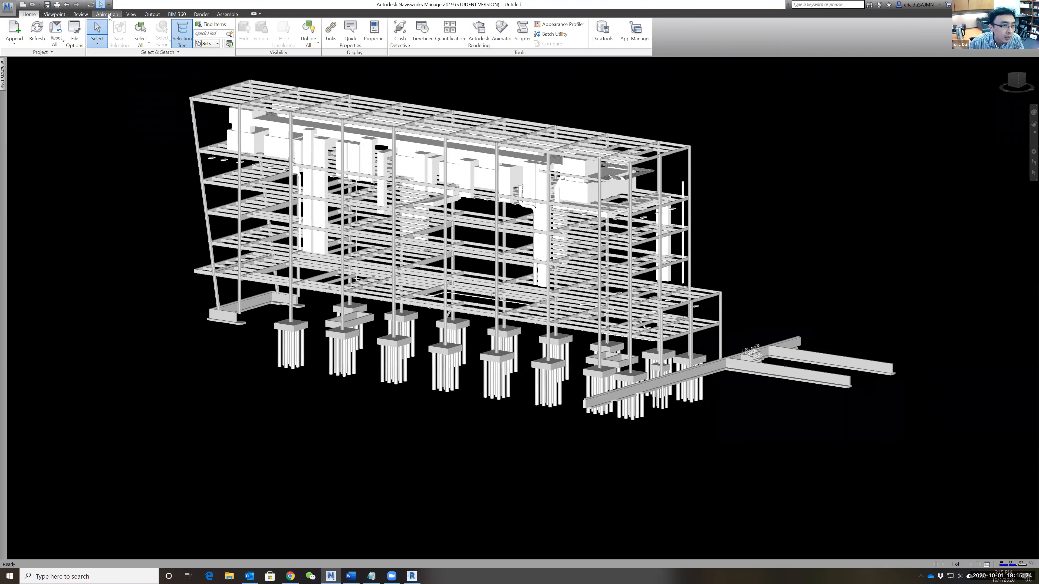
# Start the Walk tool and move through the scene in perspective toward the building frame
pyautogui.click(131, 14)
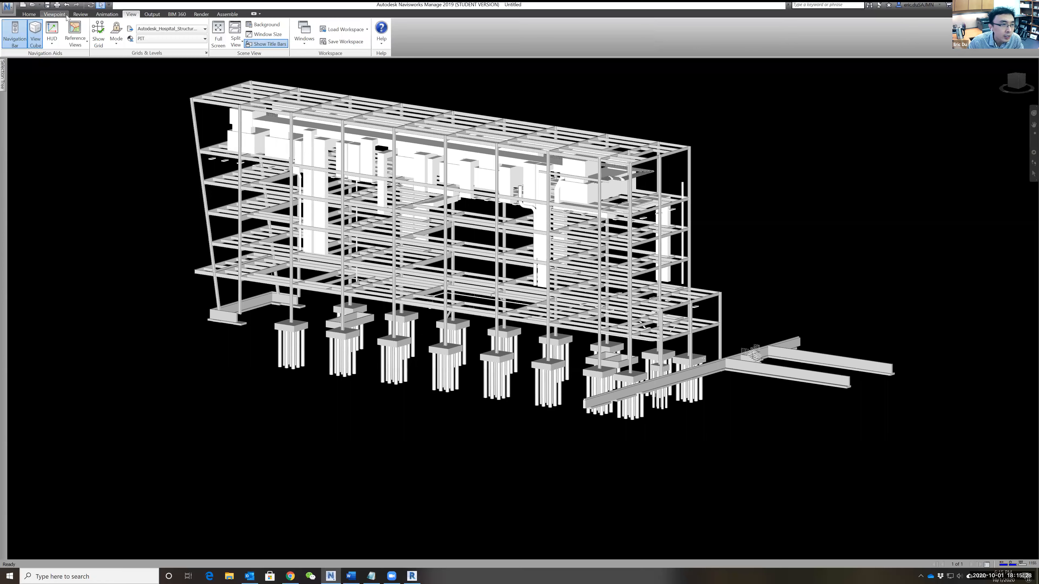
pyautogui.click(81, 14)
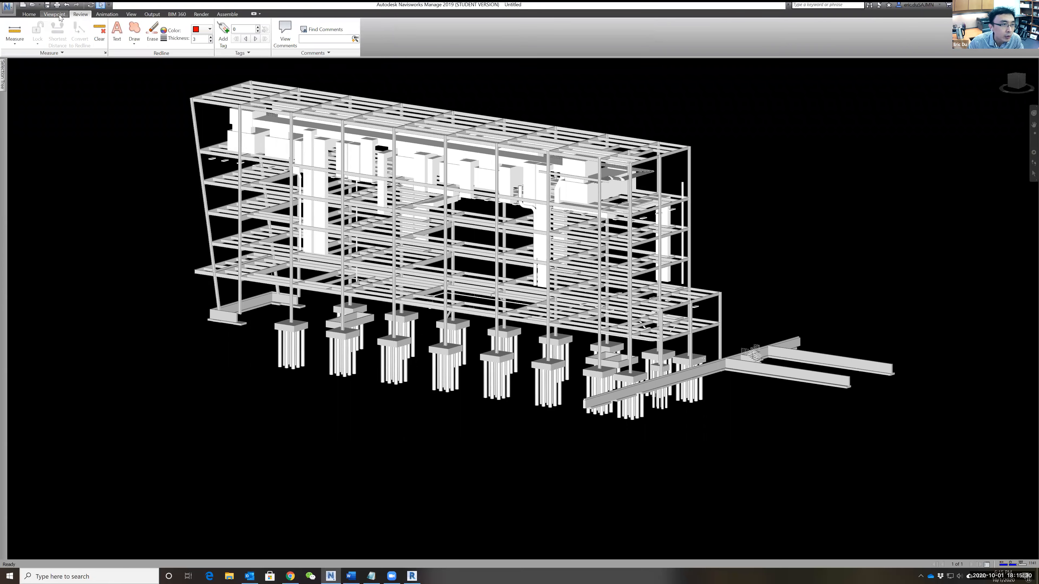
pyautogui.click(59, 15)
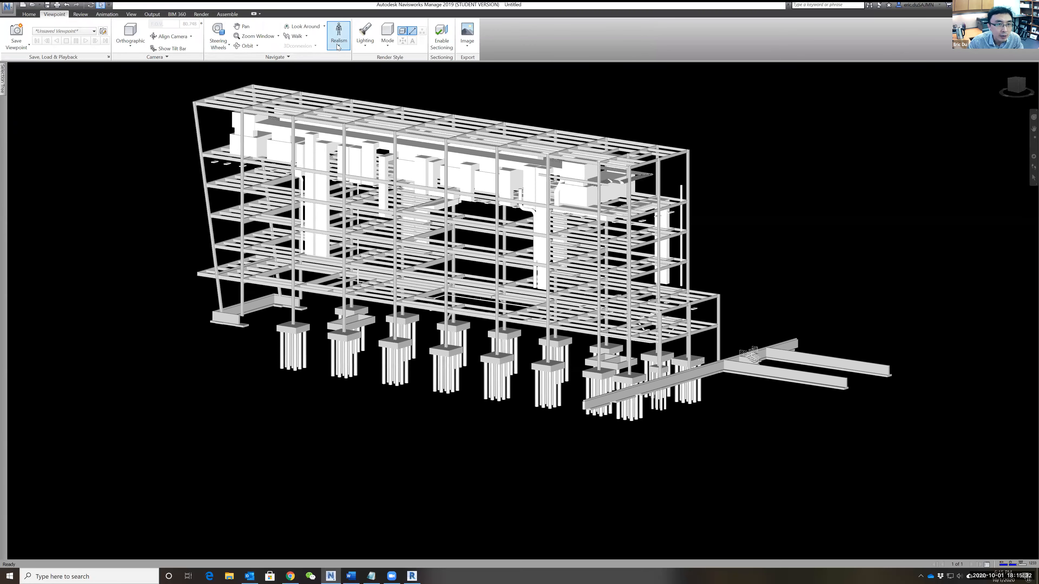
pyautogui.click(295, 36)
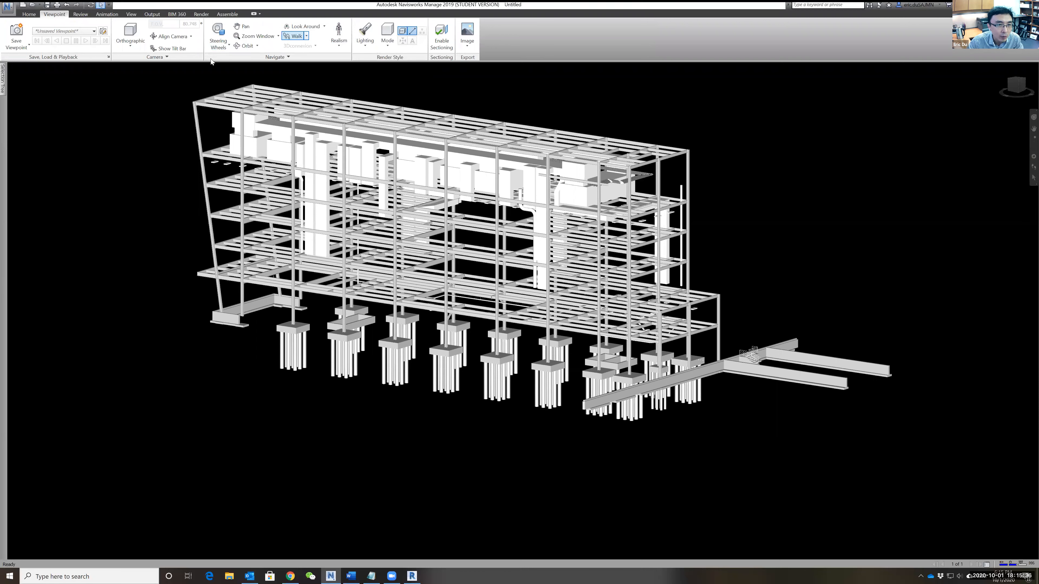
pyautogui.click(246, 48)
pyautogui.moveTo(380, 242); pyautogui.dragTo(297, 57)
pyautogui.click(295, 36)
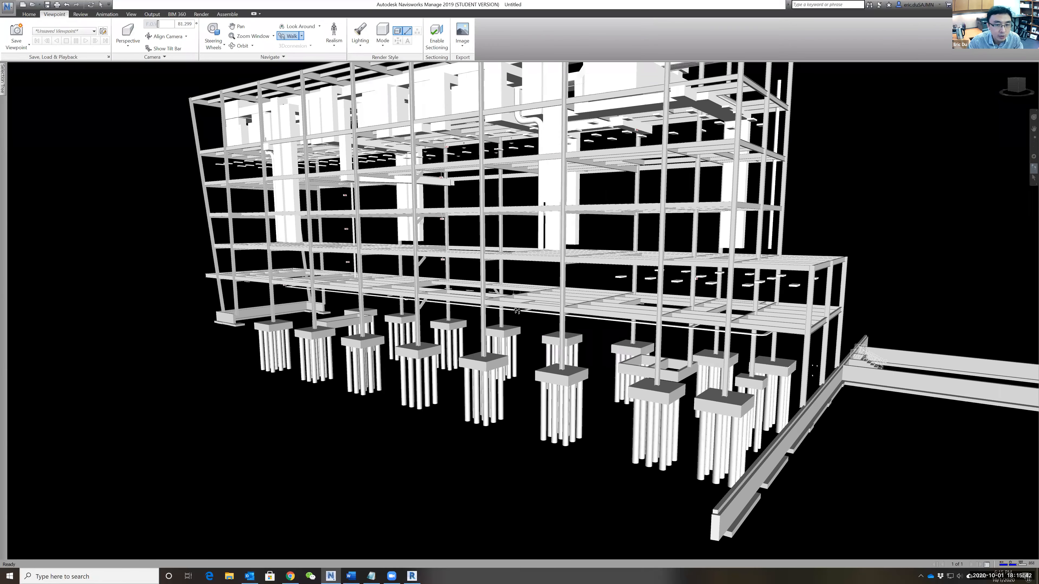
pyautogui.moveTo(512, 267); pyautogui.dragTo(368, 192)
# Show and hide the steering wheel, and restart Walk navigation facing the long side of the building
pyautogui.hotkey('ctrl', 'w')
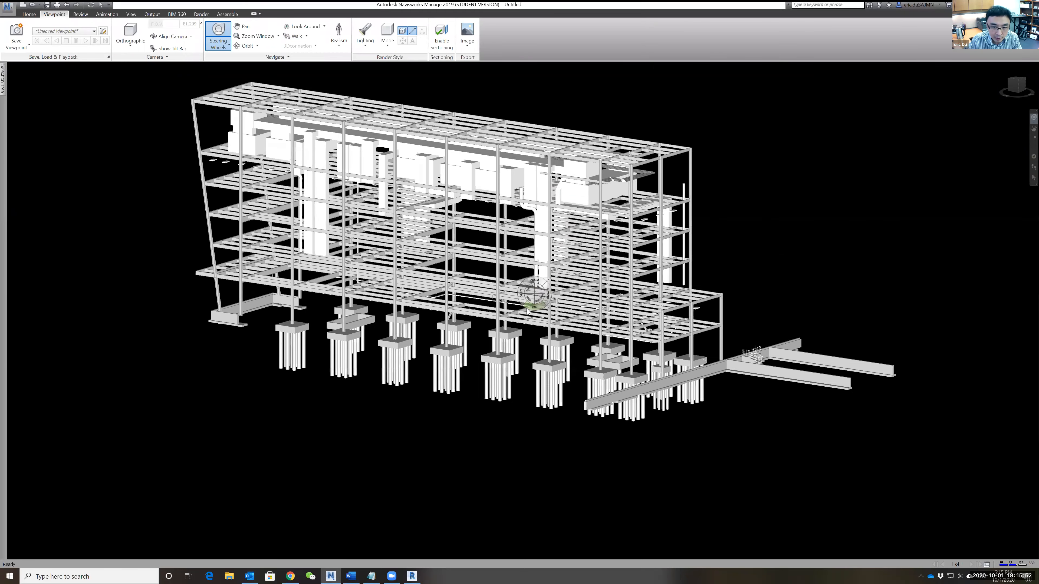
pyautogui.click(297, 37)
pyautogui.moveTo(529, 291); pyautogui.dragTo(511, 245)
pyautogui.hotkey('shift', 'w')
pyautogui.hotkey('shift', 'w')
pyautogui.moveTo(381, 256); pyautogui.dragTo(374, 123)
pyautogui.hotkey('shift', 'w')
pyautogui.click(401, 246)
pyautogui.click(302, 37)
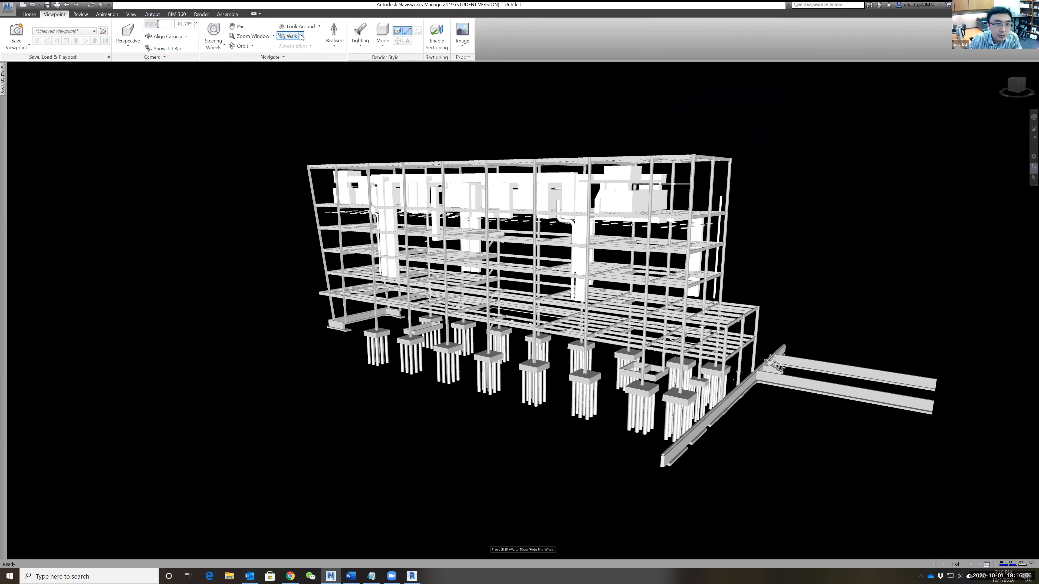
# Walk up to the upper storey and look around at the roof beams, ducts and piping
pyautogui.moveTo(499, 209); pyautogui.dragTo(403, 158)
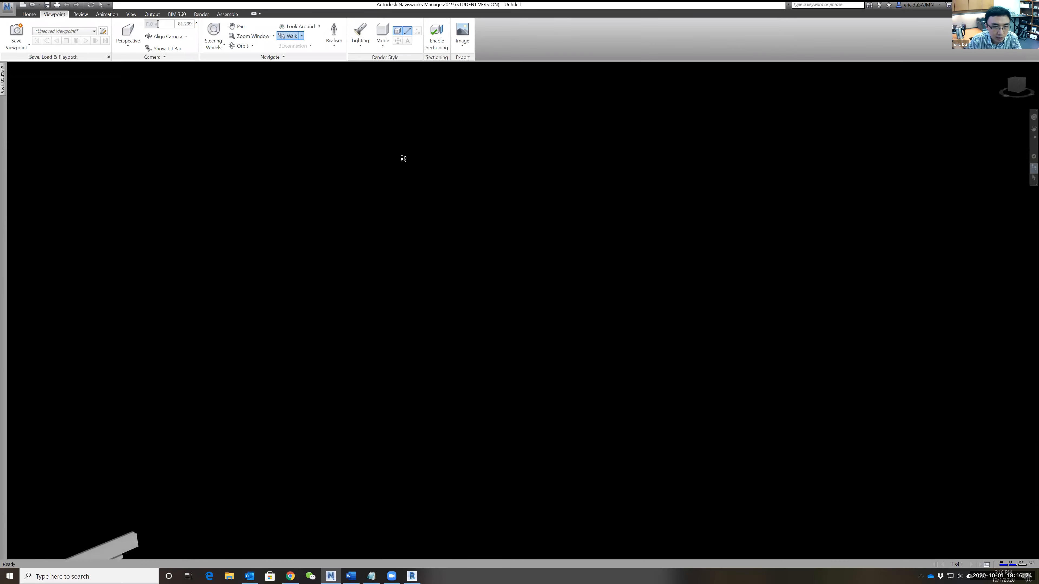
pyautogui.moveTo(900, 256); pyautogui.dragTo(370, 237)
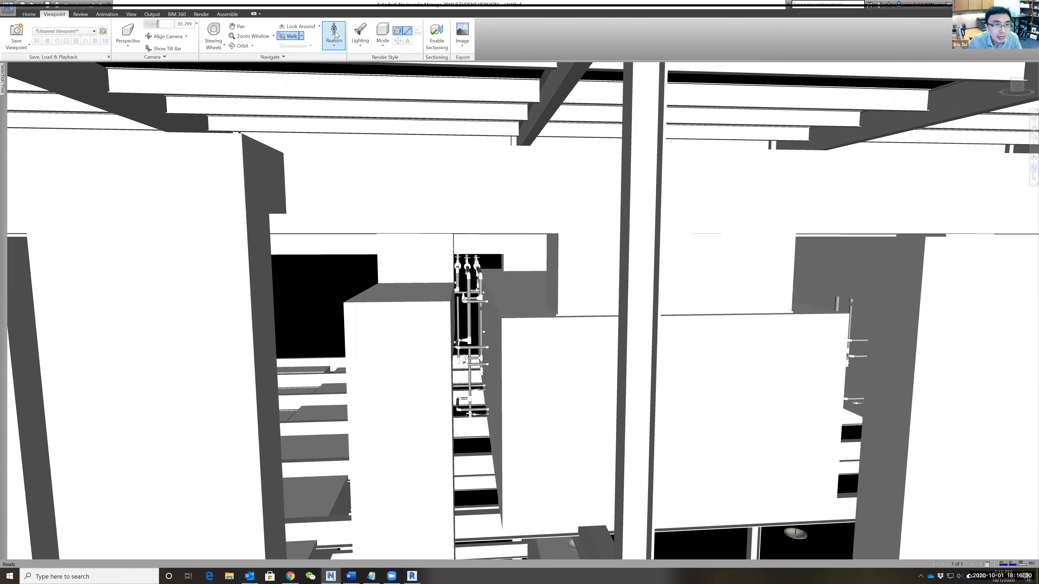
pyautogui.moveTo(343, 174); pyautogui.dragTo(202, 158)
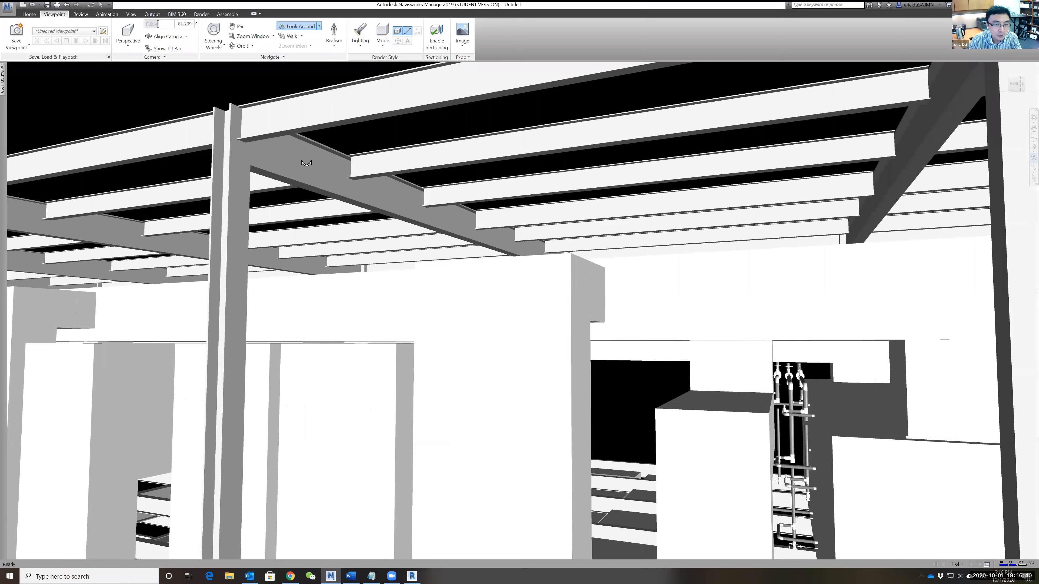
pyautogui.moveTo(537, 422); pyautogui.dragTo(480, 452)
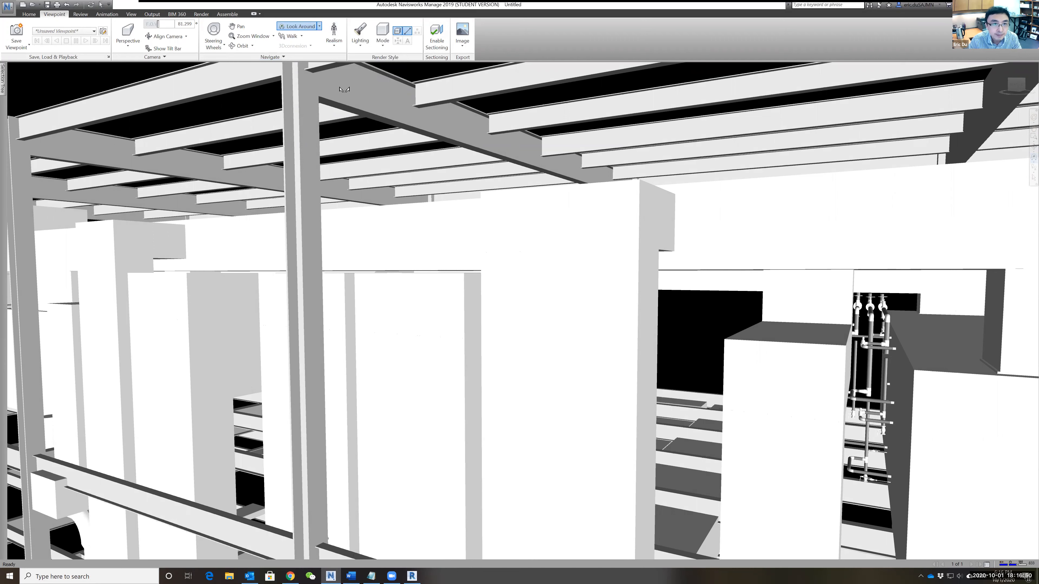
# Turn on the Third Person avatar and walk it along the ductwork inside the building
pyautogui.click(333, 36)
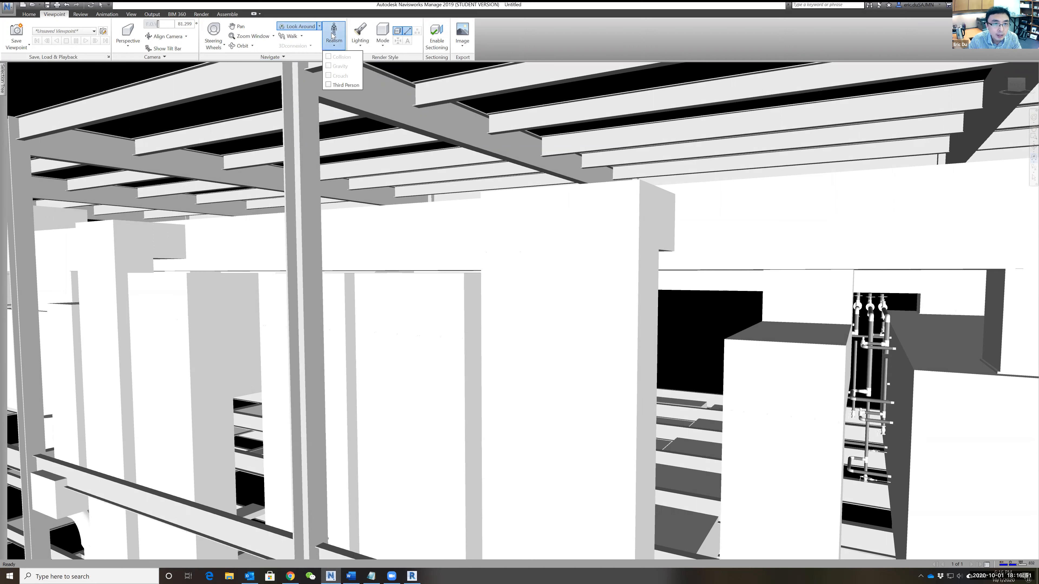
pyautogui.click(329, 85)
pyautogui.click(433, 367)
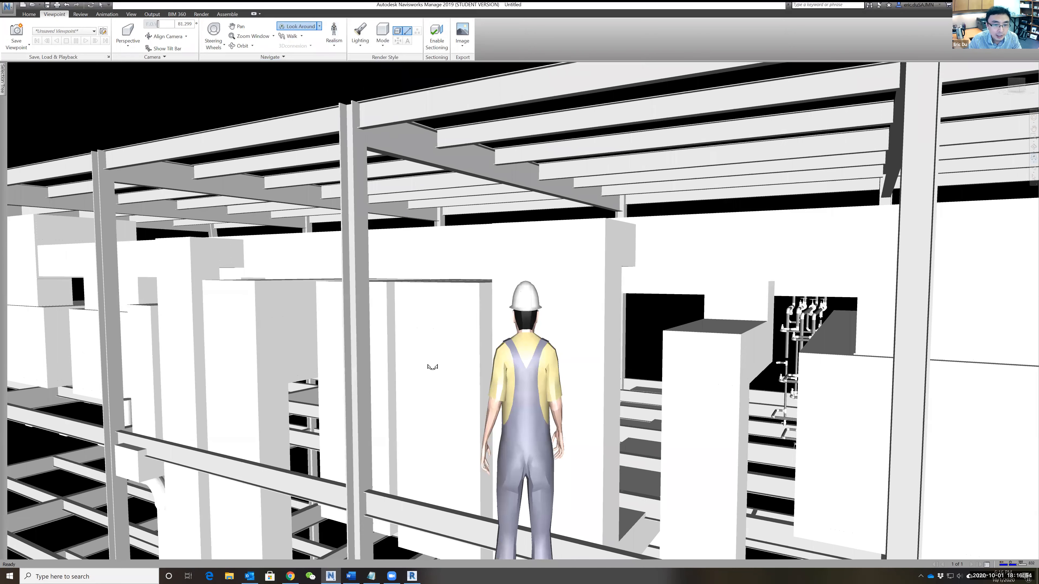
pyautogui.click(290, 36)
pyautogui.moveTo(474, 372); pyautogui.dragTo(782, 330)
# Enable Gravity for the walkthrough and walk the avatar forward across the floor framing
pyautogui.click(334, 46)
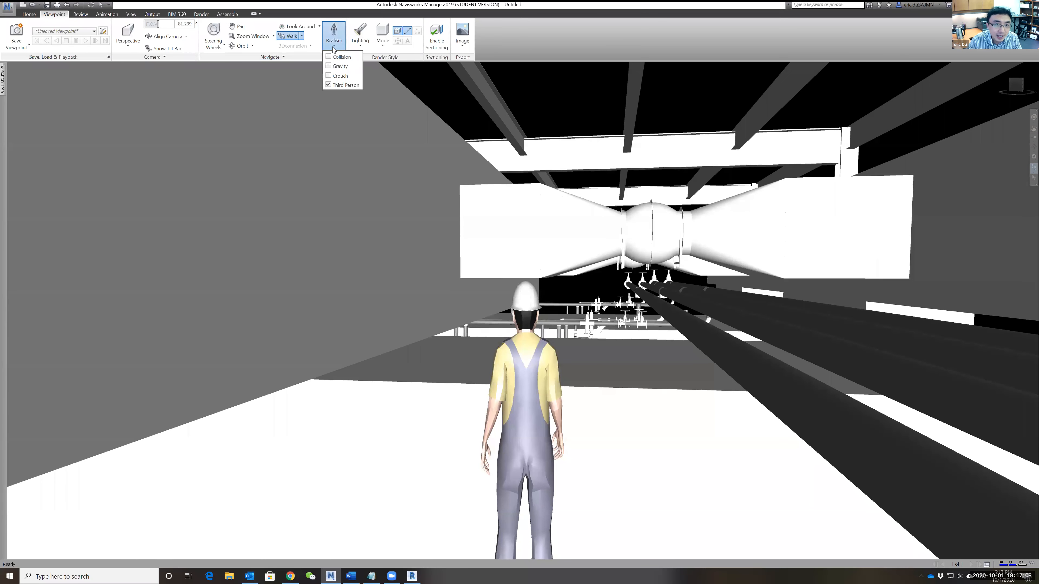
pyautogui.click(330, 68)
pyautogui.moveTo(452, 350); pyautogui.dragTo(458, 325)
pyautogui.moveTo(400, 345); pyautogui.dragTo(393, 319)
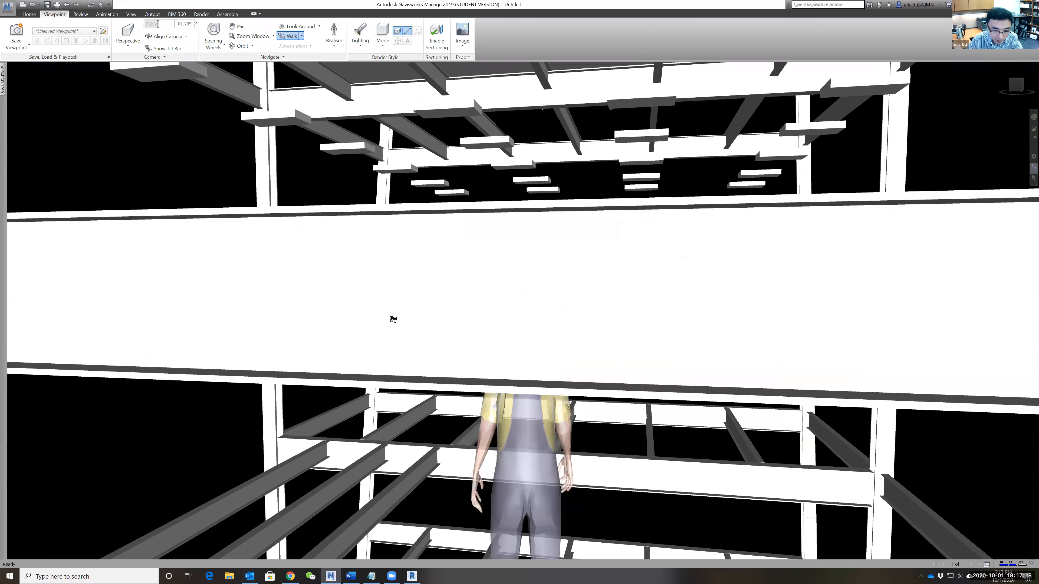
pyautogui.moveTo(571, 338); pyautogui.dragTo(538, 293)
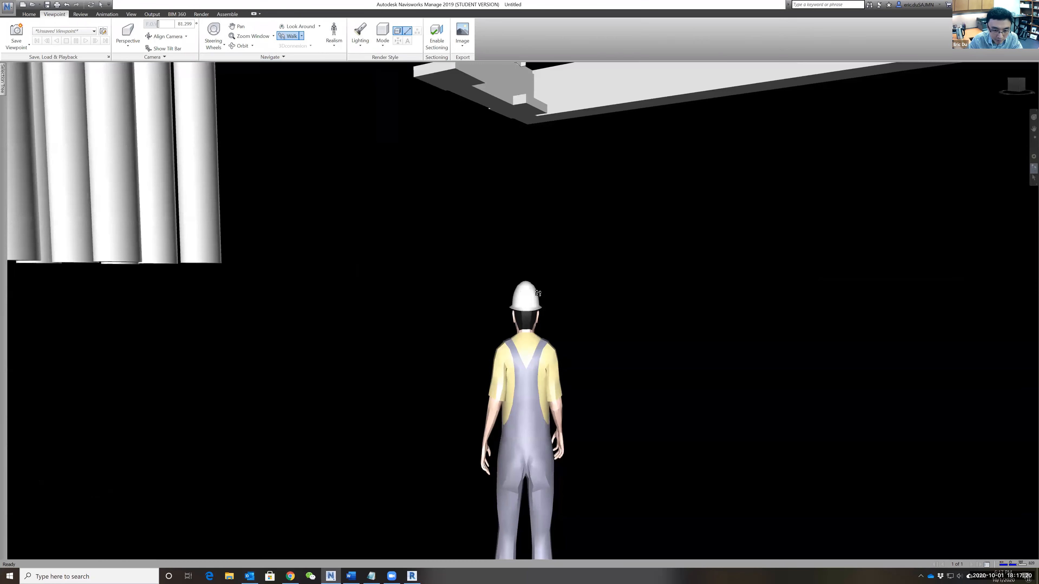
pyautogui.moveTo(574, 179); pyautogui.dragTo(575, 152)
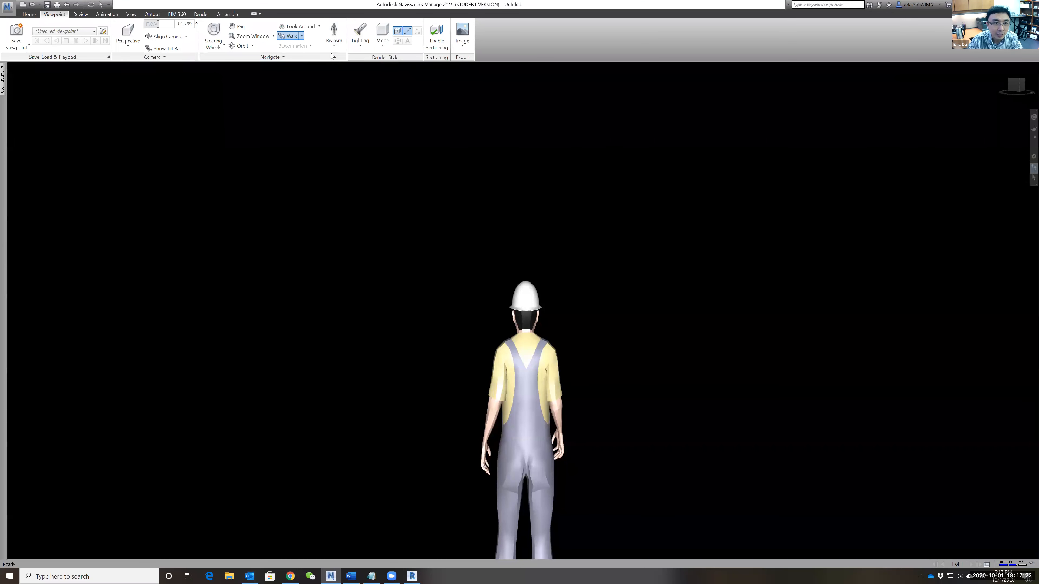
# Turn off the Third Person and Collision realism options for the walkthrough
pyautogui.click(333, 44)
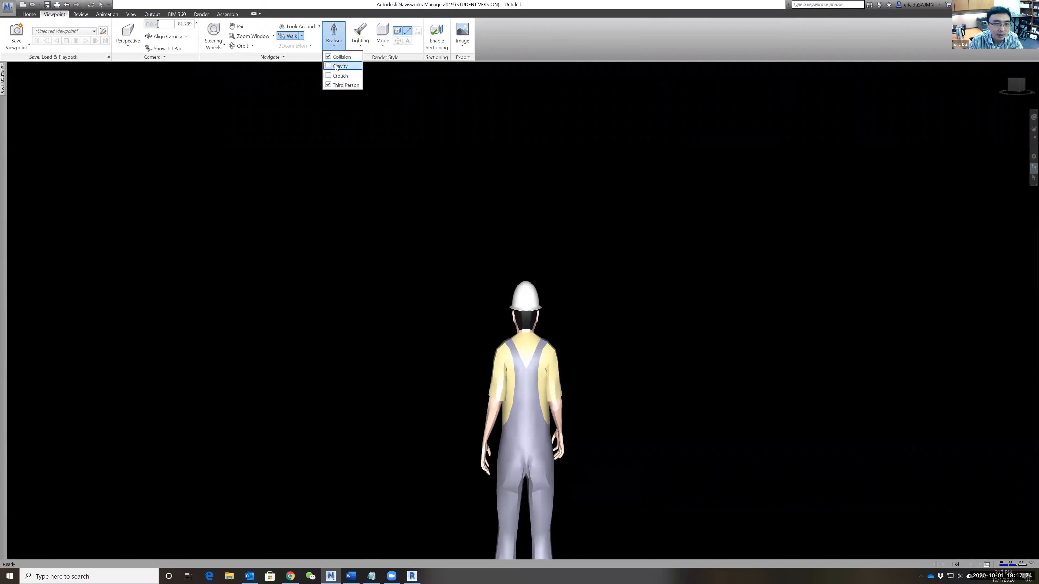
pyautogui.click(593, 289)
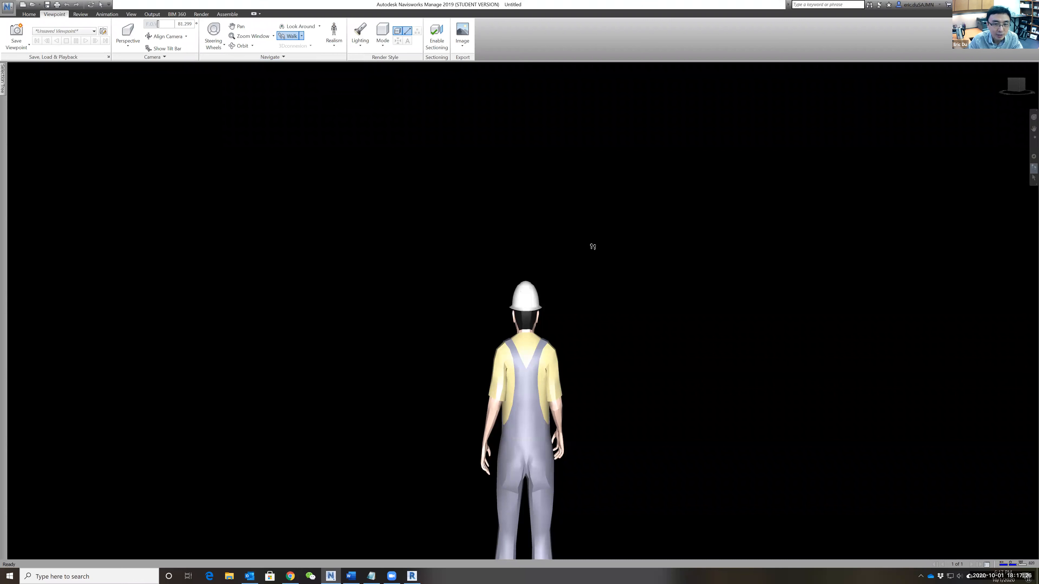
pyautogui.click(334, 43)
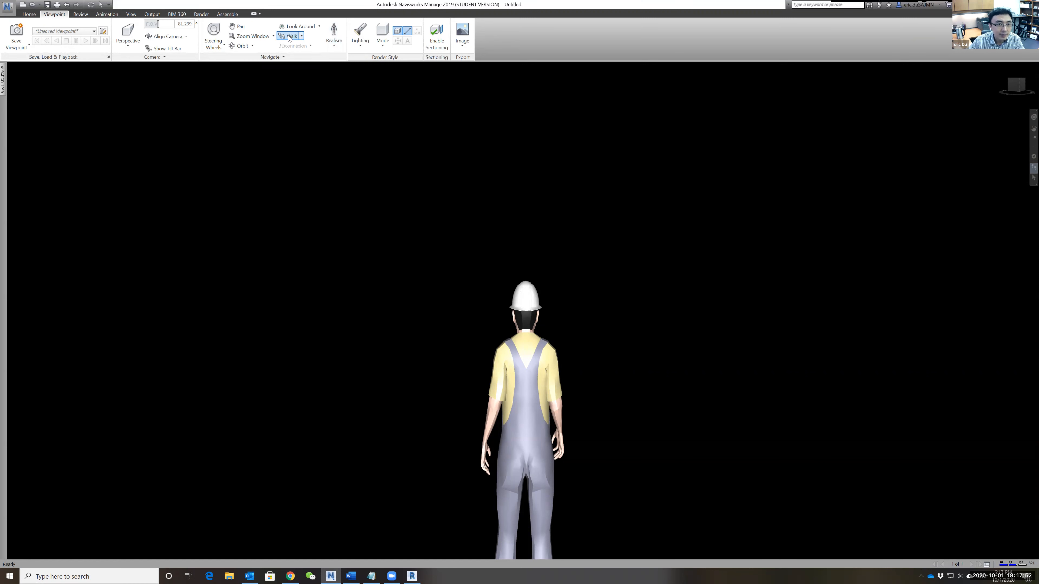
pyautogui.click(334, 35)
pyautogui.click(329, 86)
pyautogui.click(333, 45)
pyautogui.click(333, 46)
pyautogui.click(329, 58)
pyautogui.click(687, 238)
# Switch from Walk to Fly navigation and fly through the structural frame
pyautogui.scroll(10, 617, 330)
pyautogui.scroll(10, 617, 331)
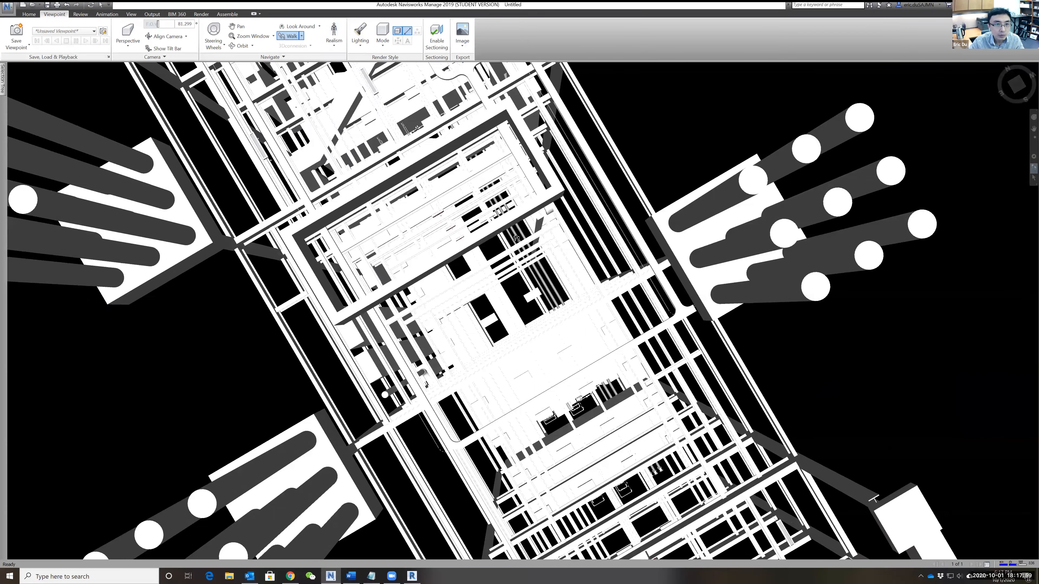
pyautogui.scroll(-7, 617, 330)
pyautogui.click(301, 36)
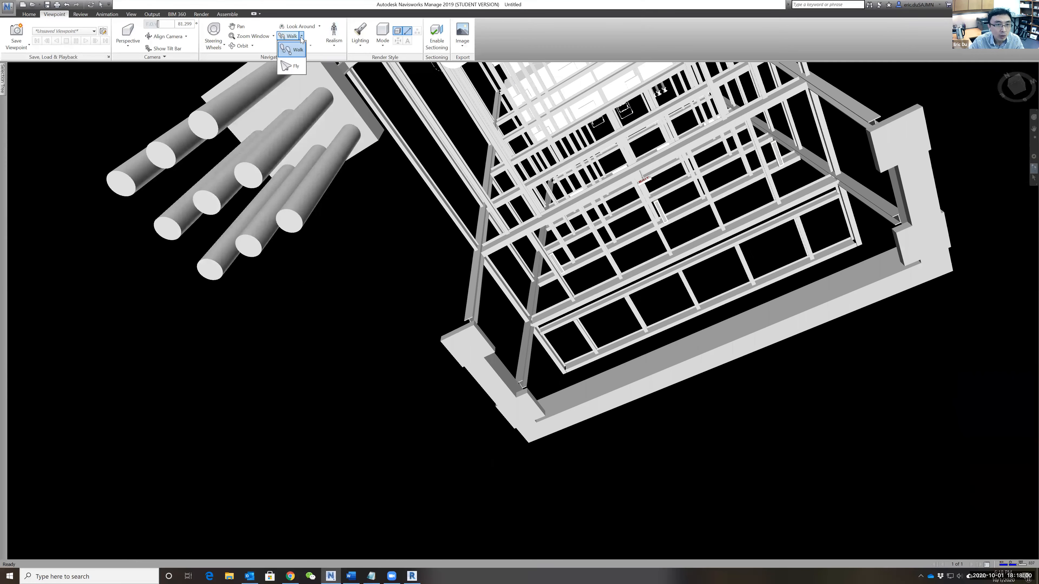
pyautogui.click(290, 57)
pyautogui.moveTo(444, 145); pyautogui.dragTo(512, 188)
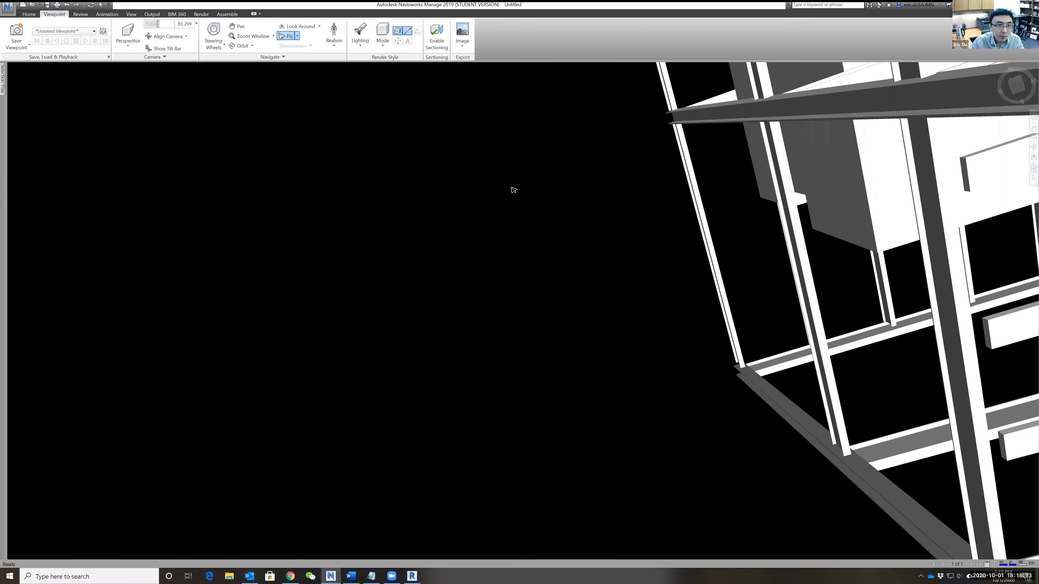
# Pan and orbit away from the frame until the whole building is in view
pyautogui.click(240, 26)
pyautogui.moveTo(599, 249); pyautogui.dragTo(427, 324)
pyautogui.click(242, 45)
pyautogui.scroll(-10, 427, 325)
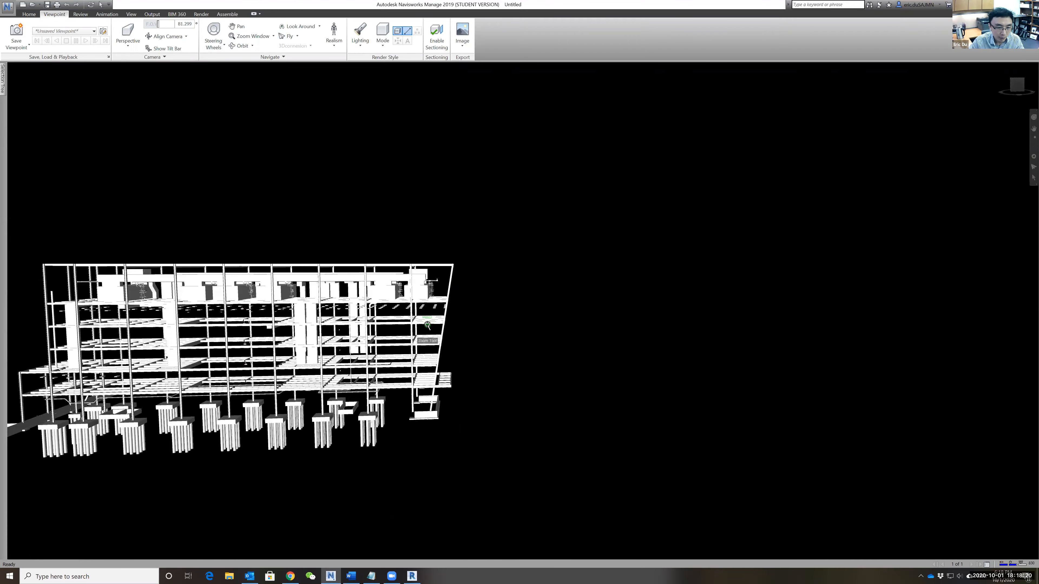
# Open the Selection Tree and keep it pinned open beside the model
pyautogui.moveTo(283, 367); pyautogui.dragTo(553, 365)
pyautogui.scroll(5, 553, 365)
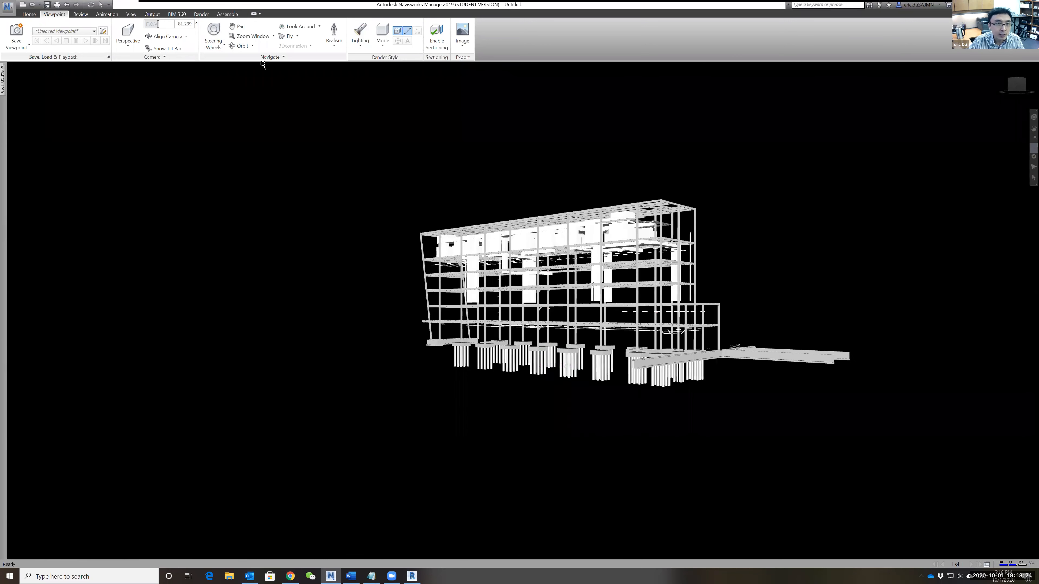
pyautogui.scroll(1, 266, 45)
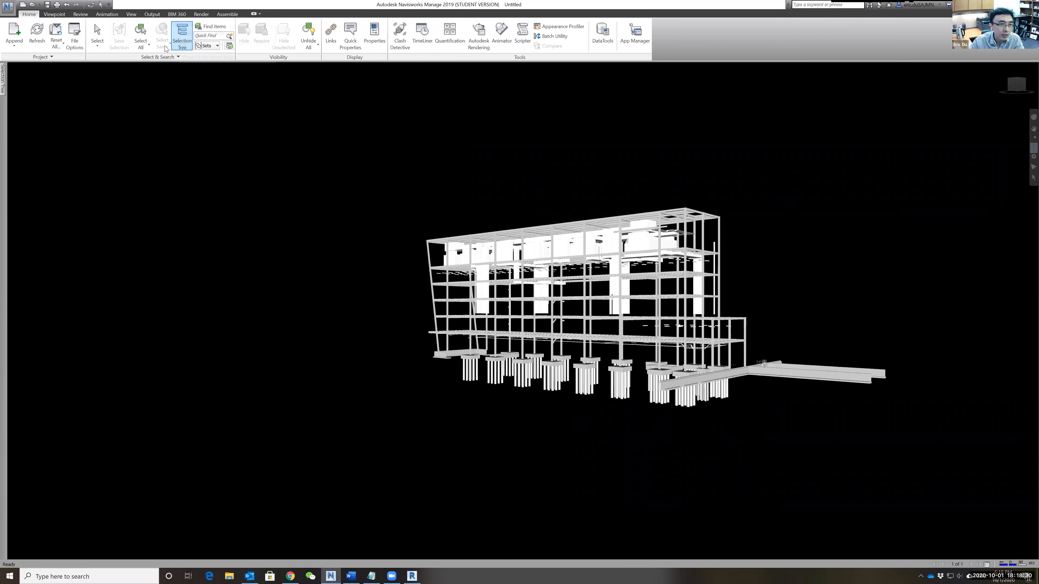
pyautogui.click(182, 38)
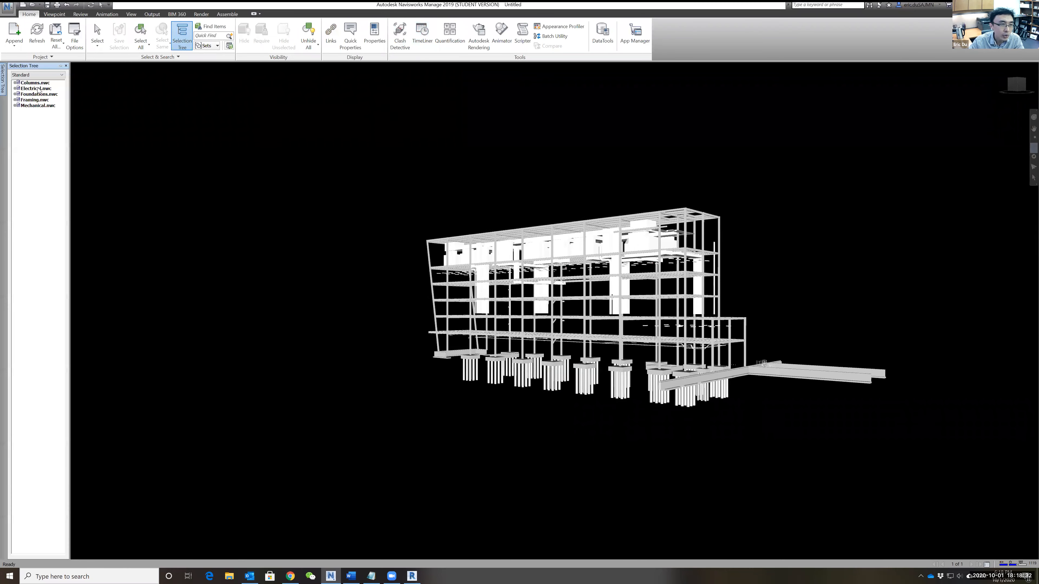
pyautogui.click(60, 67)
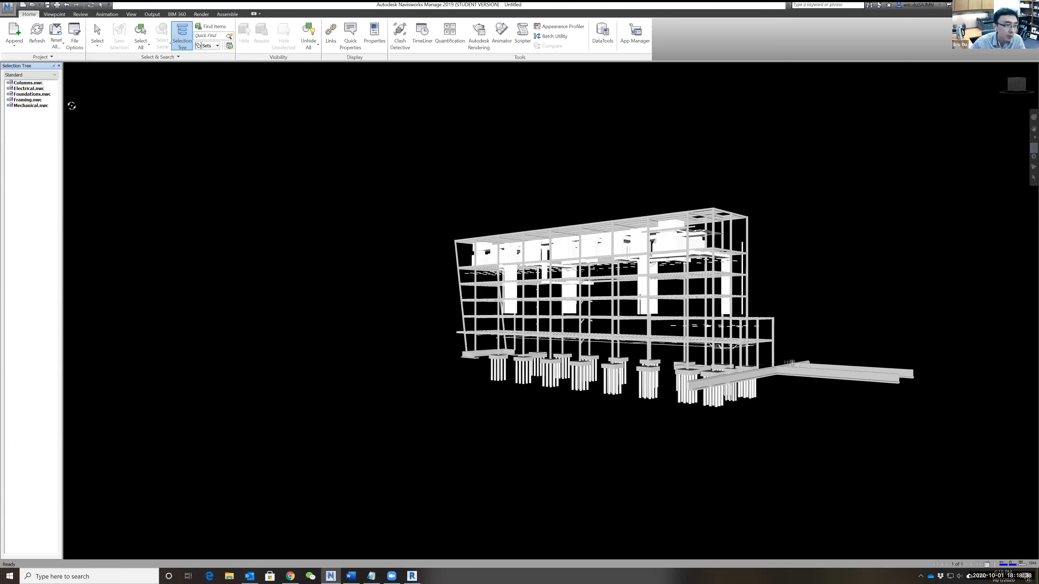
# Highlight the Columns, Electrical, Foundations and Framing files one at a time in the model to see which elements each contains
pyautogui.click(24, 84)
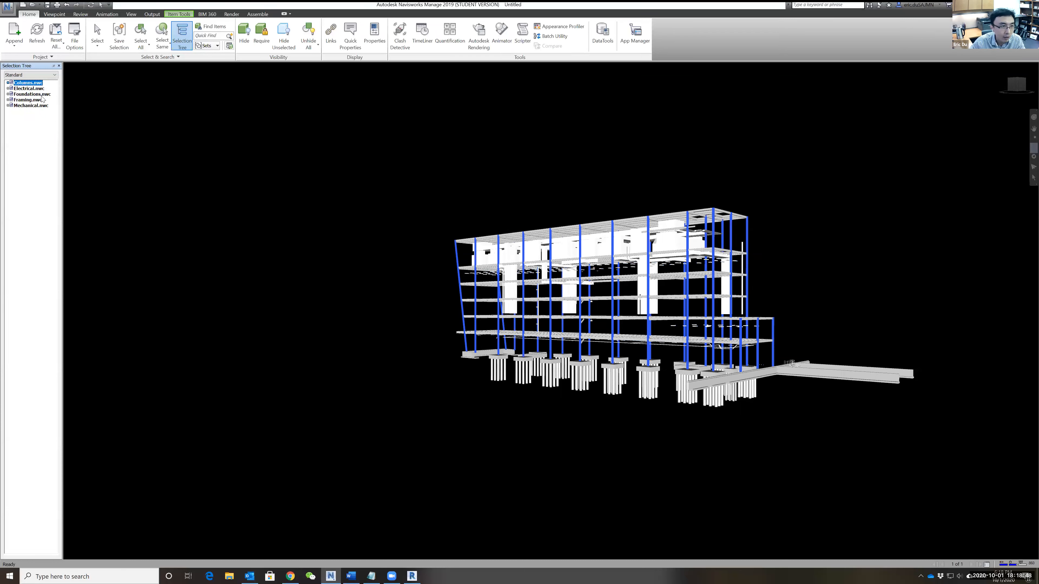
pyautogui.click(29, 89)
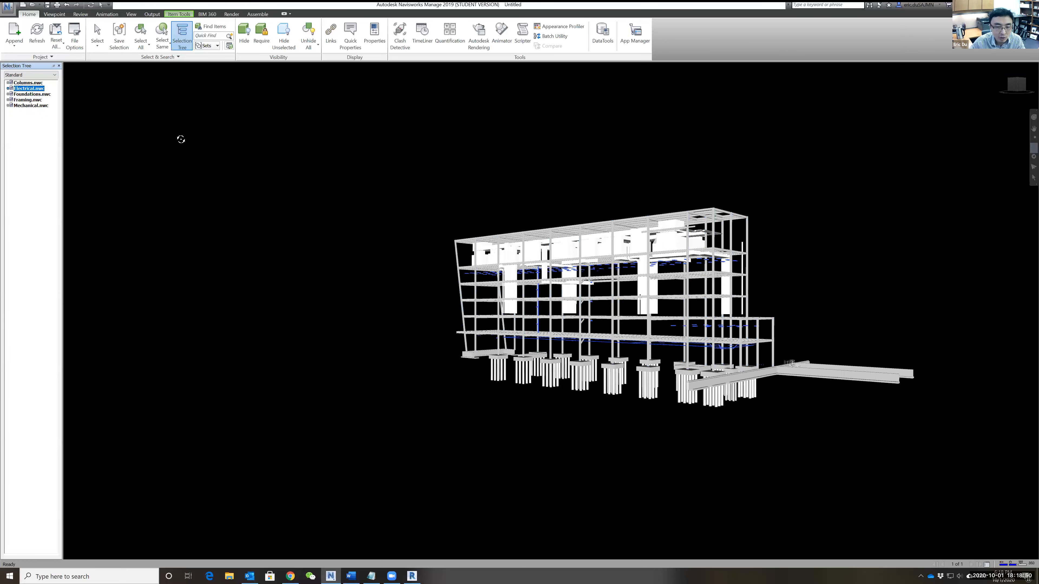
pyautogui.click(33, 94)
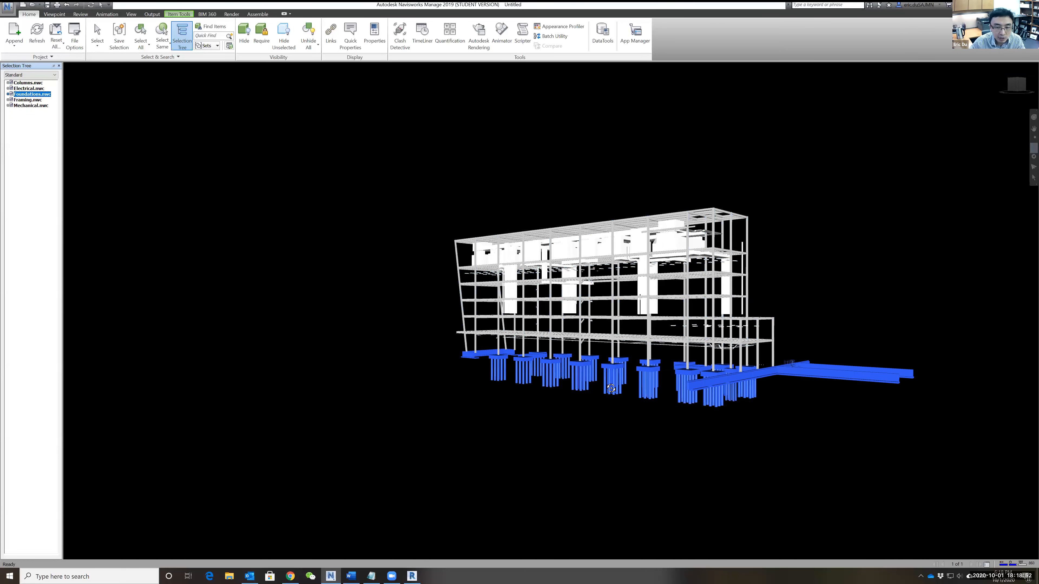
pyautogui.click(29, 100)
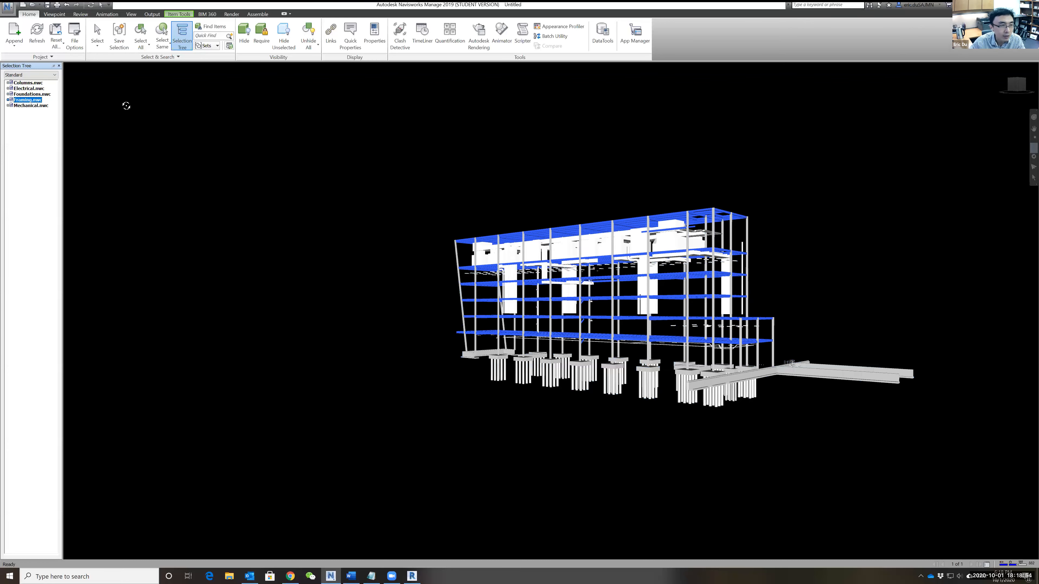
pyautogui.click(26, 84)
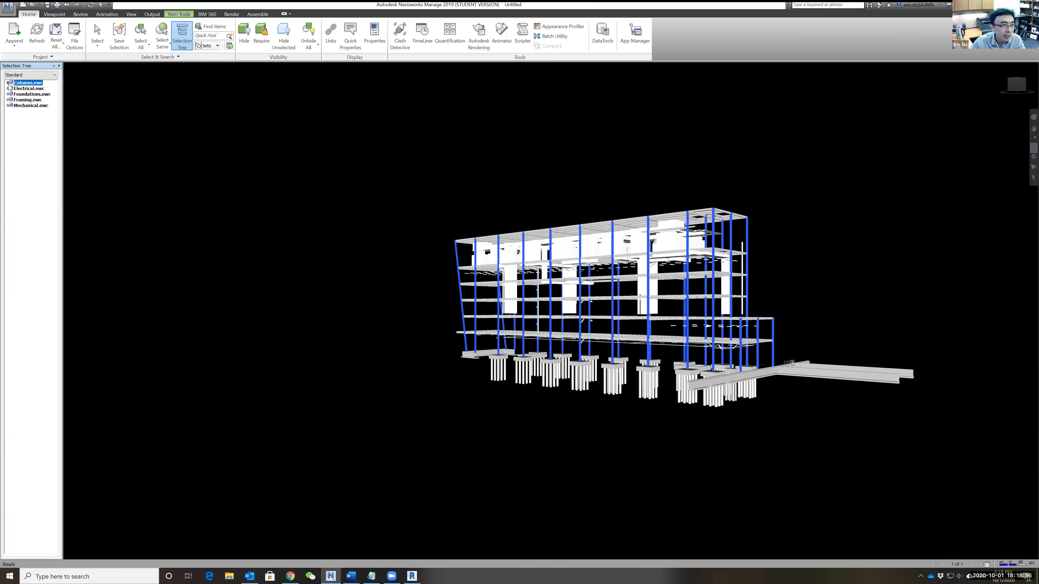
# Expand Columns.nwc through Level 1 and its structural columns to the wide-flange sizes, and highlight the W14X120 columns
pyautogui.click(8, 83)
pyautogui.click(25, 88)
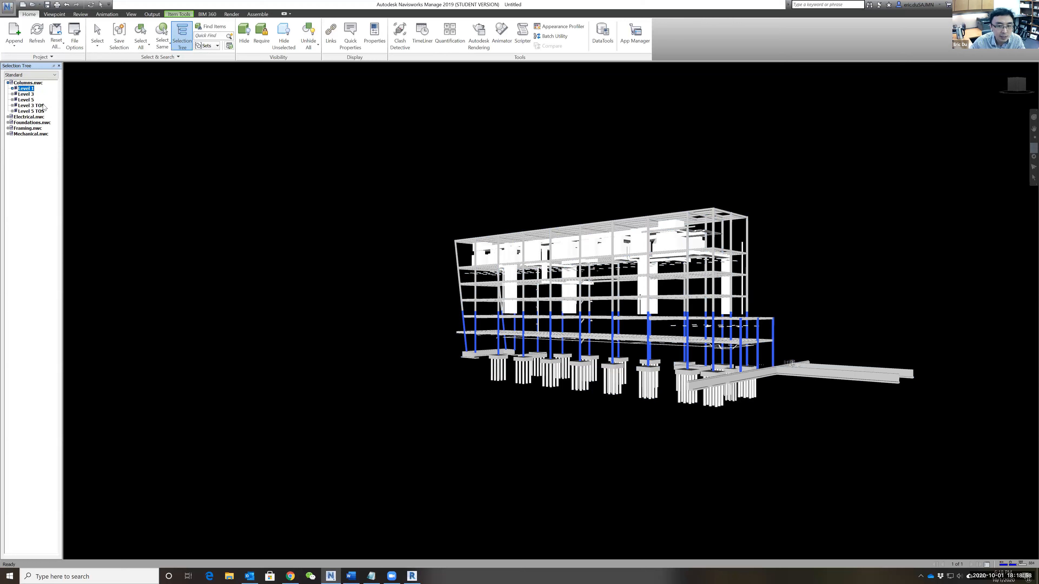
pyautogui.click(12, 89)
pyautogui.click(29, 95)
pyautogui.click(17, 94)
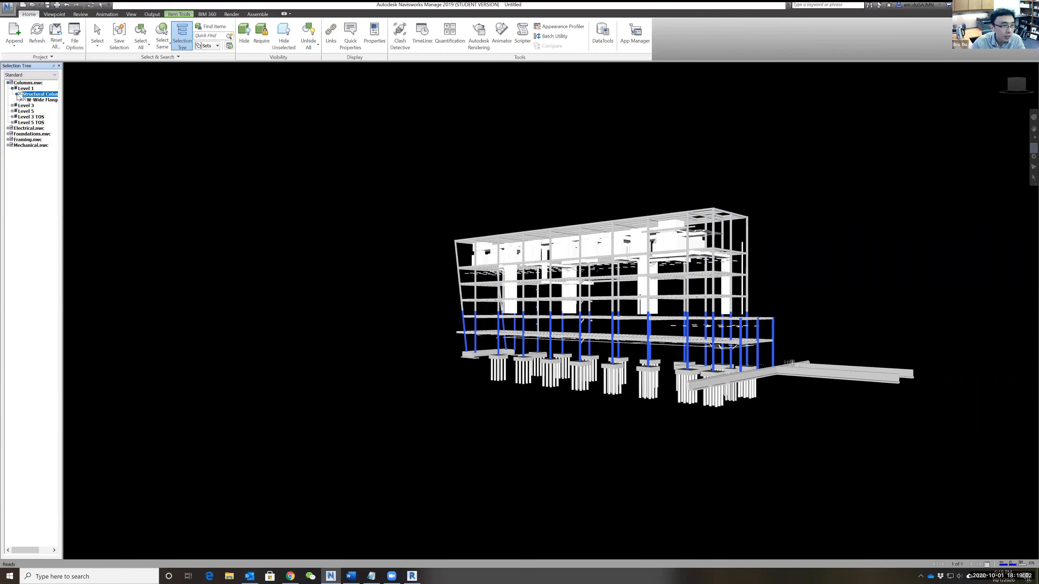
pyautogui.click(21, 100)
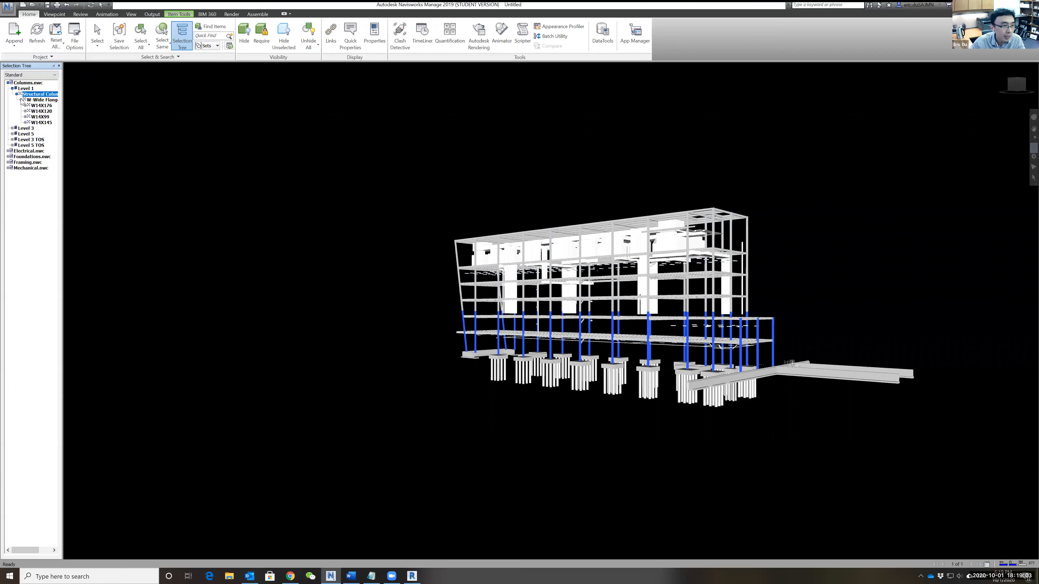
pyautogui.click(41, 111)
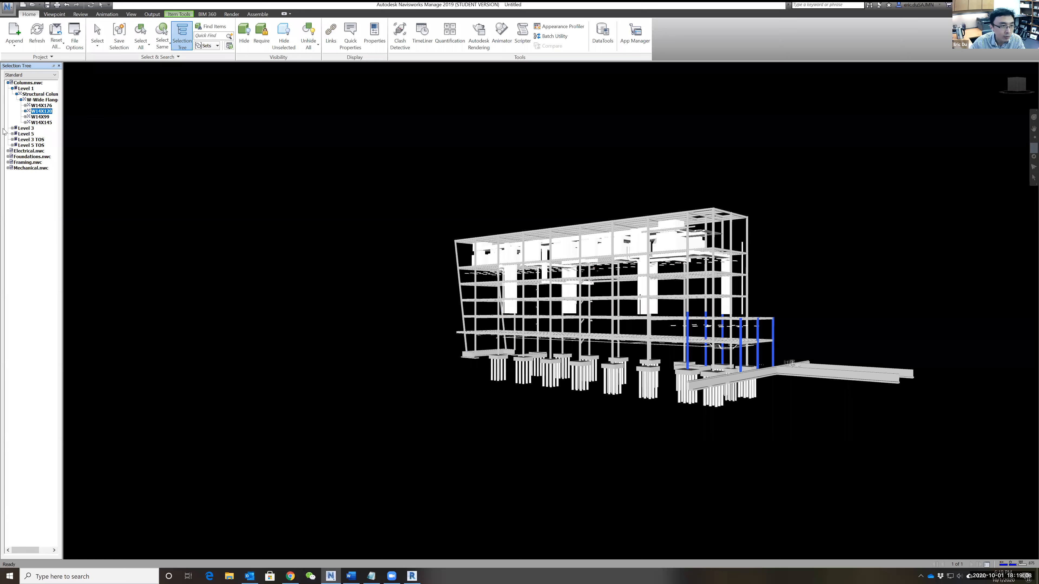
# Look into the Level 3 columns, collapse the Columns.nwc hierarchy and clear the selection
pyautogui.click(12, 128)
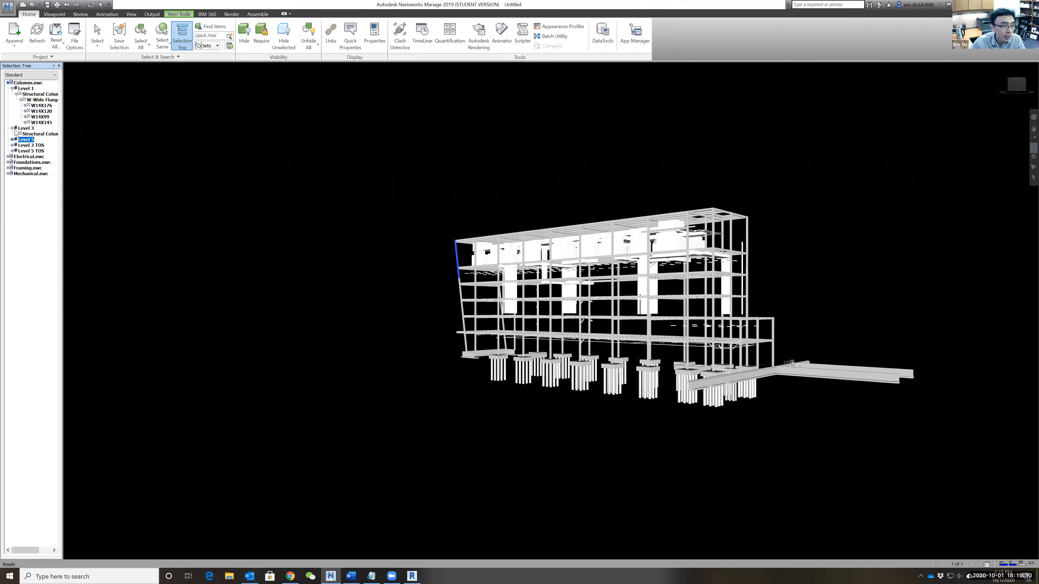
pyautogui.click(8, 83)
pyautogui.click(23, 94)
pyautogui.click(34, 89)
pyautogui.click(244, 133)
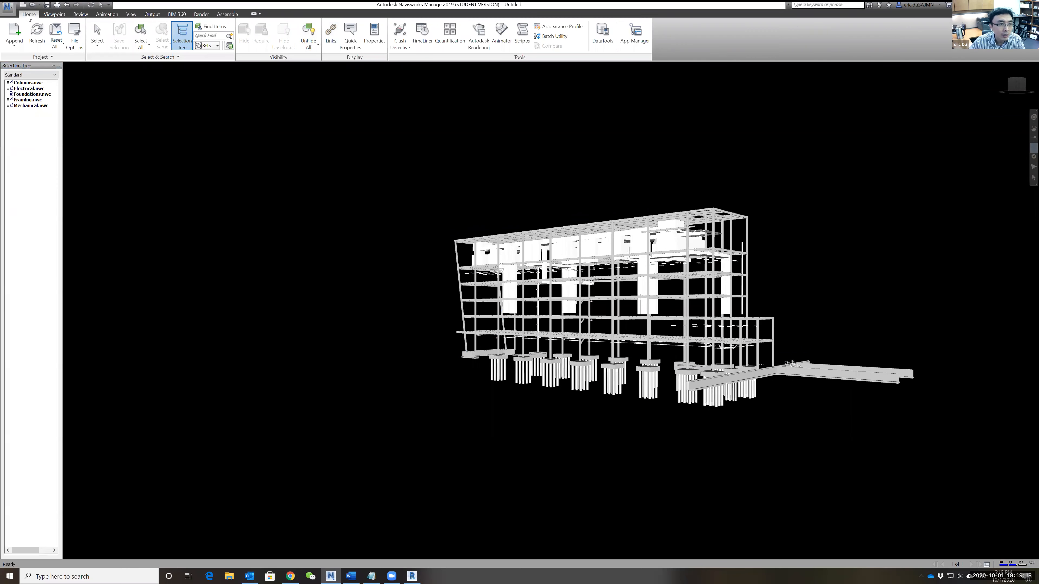
# Open Clash Detective and add a clash test named "Col vs mech"
pyautogui.click(400, 39)
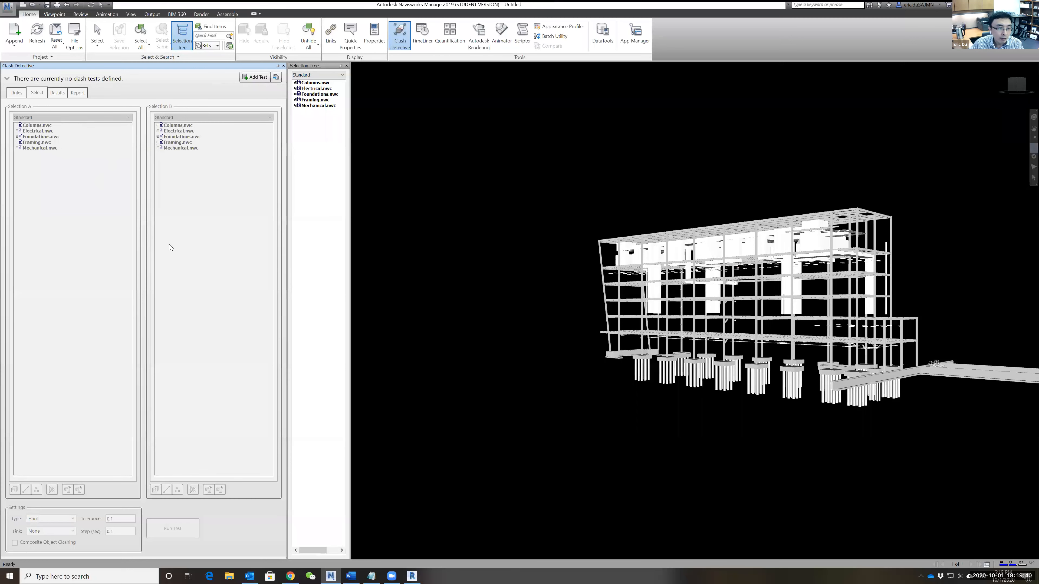
pyautogui.click(255, 77)
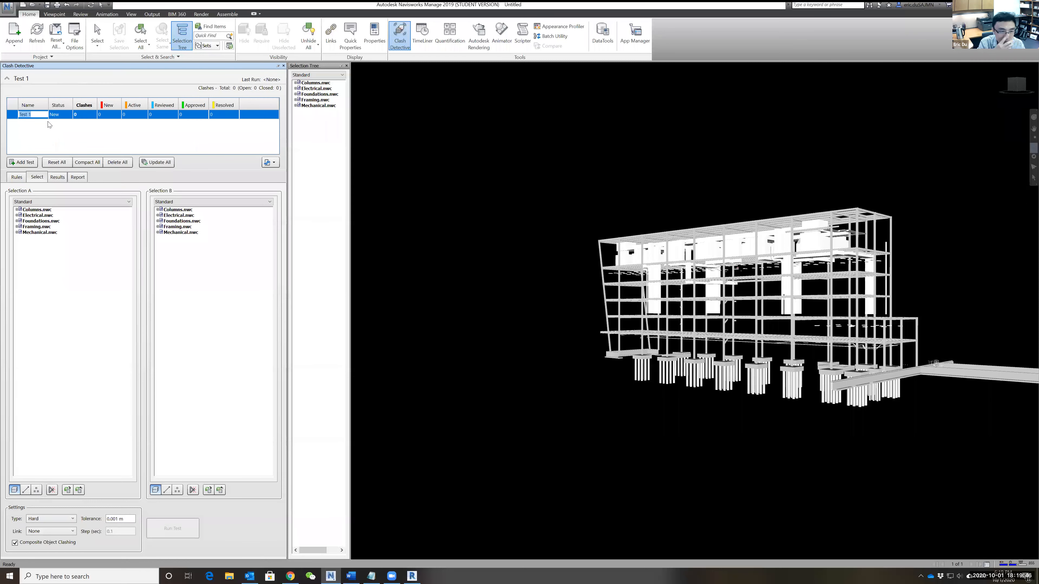
pyautogui.write('C')
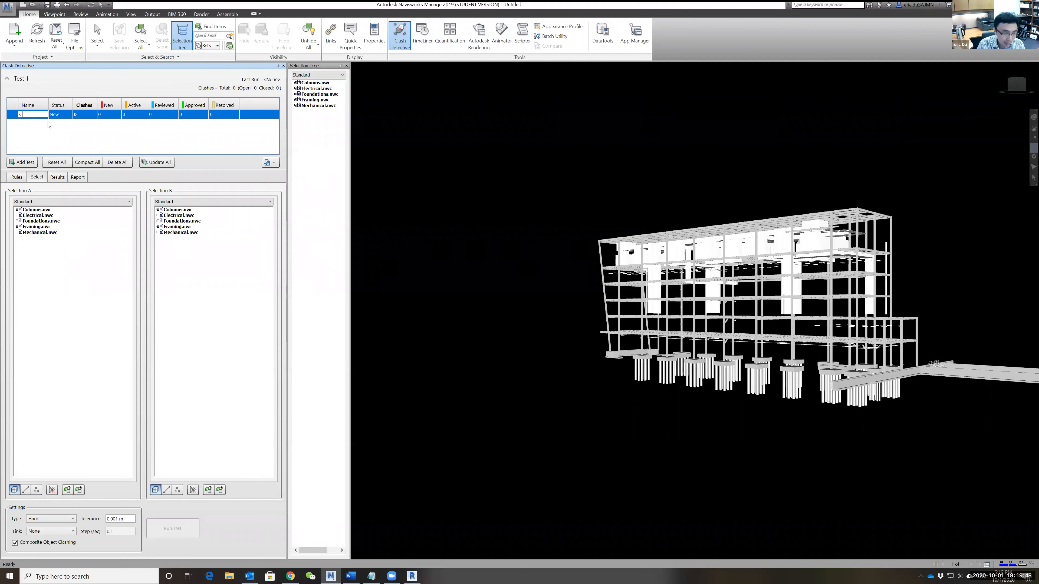
pyautogui.write('ol')
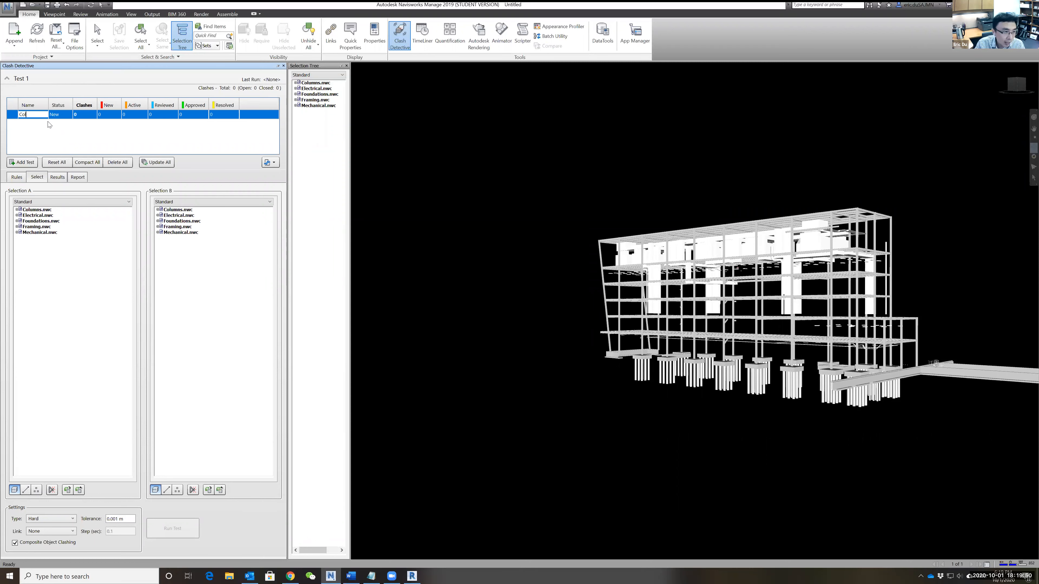
pyautogui.write(' v')
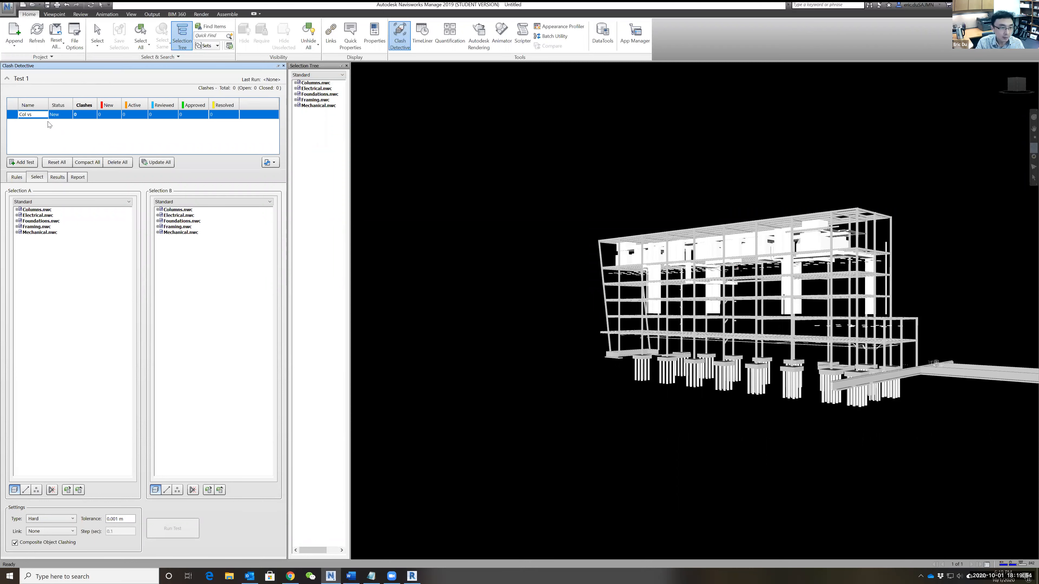
pyautogui.write('smec')
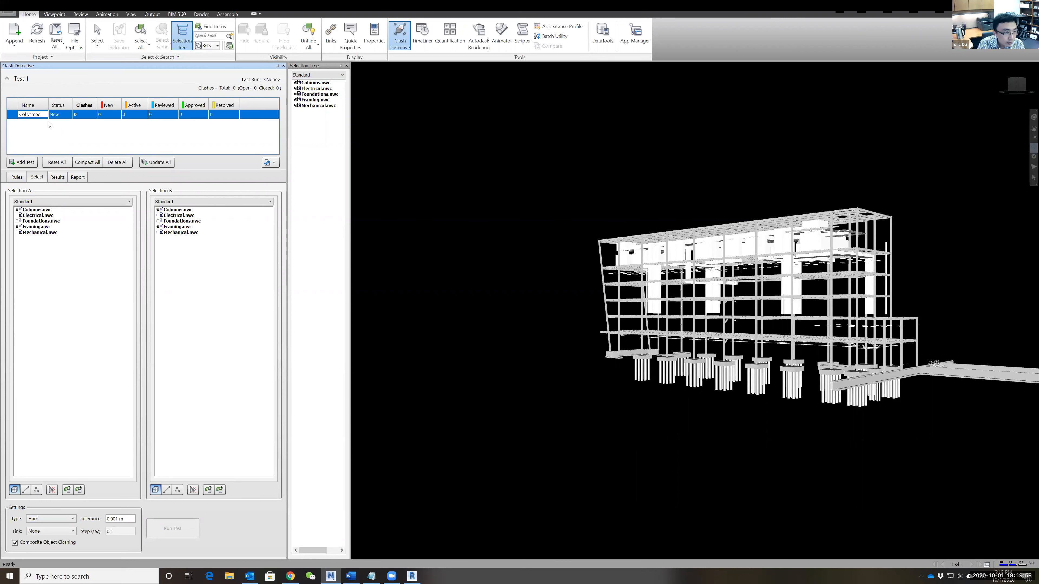
pyautogui.press('BackSpace')
pyautogui.press('BackSpace')
pyautogui.press('BackSpace')
pyautogui.write('mech')
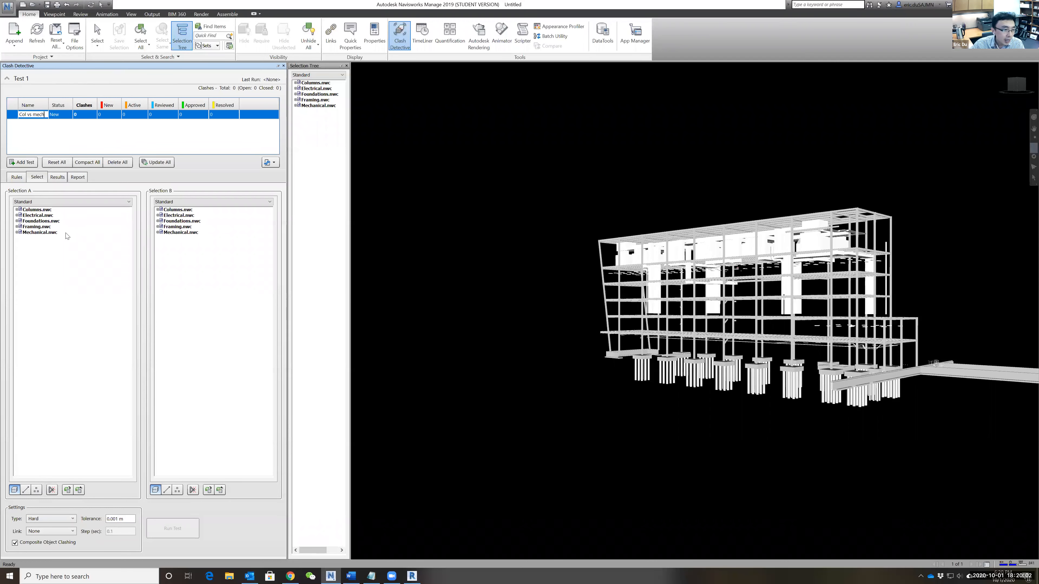
# Set Columns.nwc as Selection A and Mechanical.nwc as Selection B, checking the levels inside each file
pyautogui.click(35, 210)
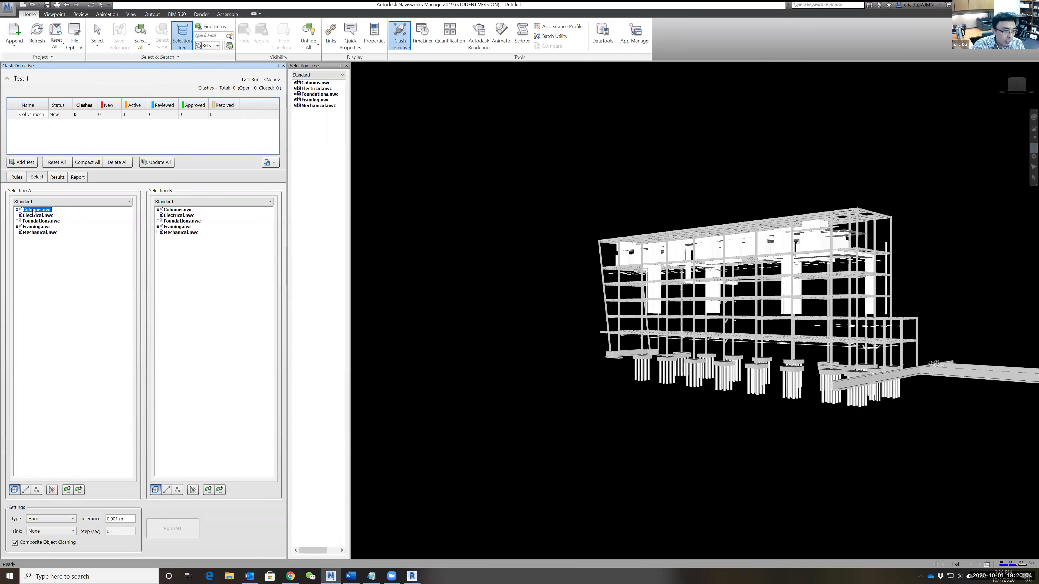
pyautogui.click(177, 232)
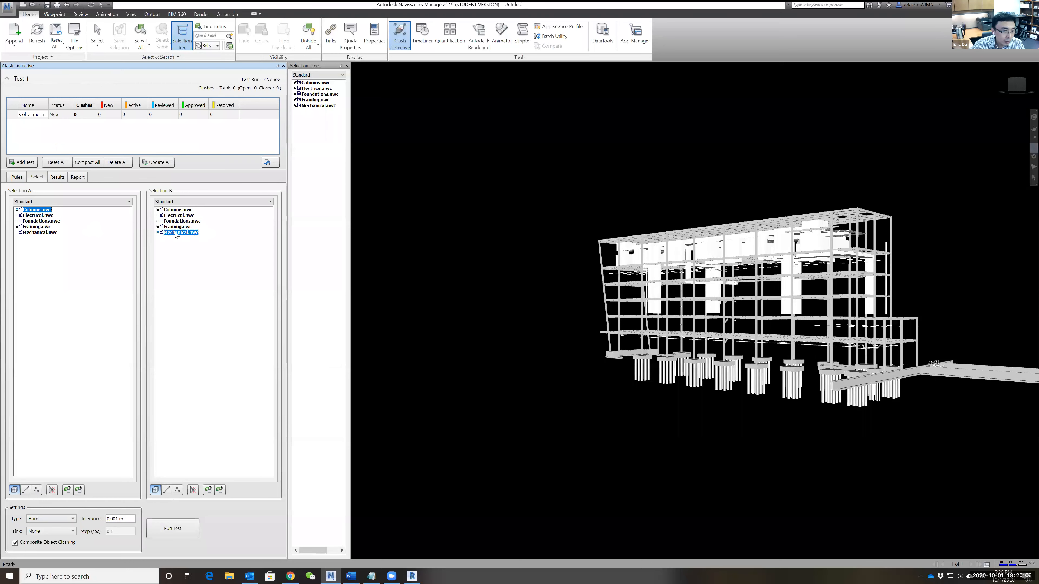
pyautogui.click(17, 210)
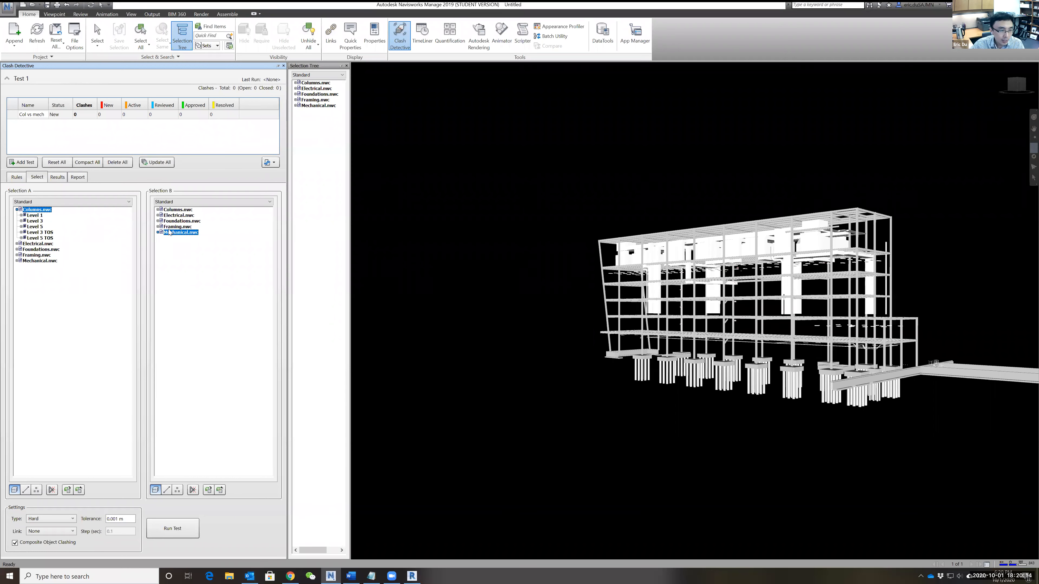
pyautogui.click(158, 233)
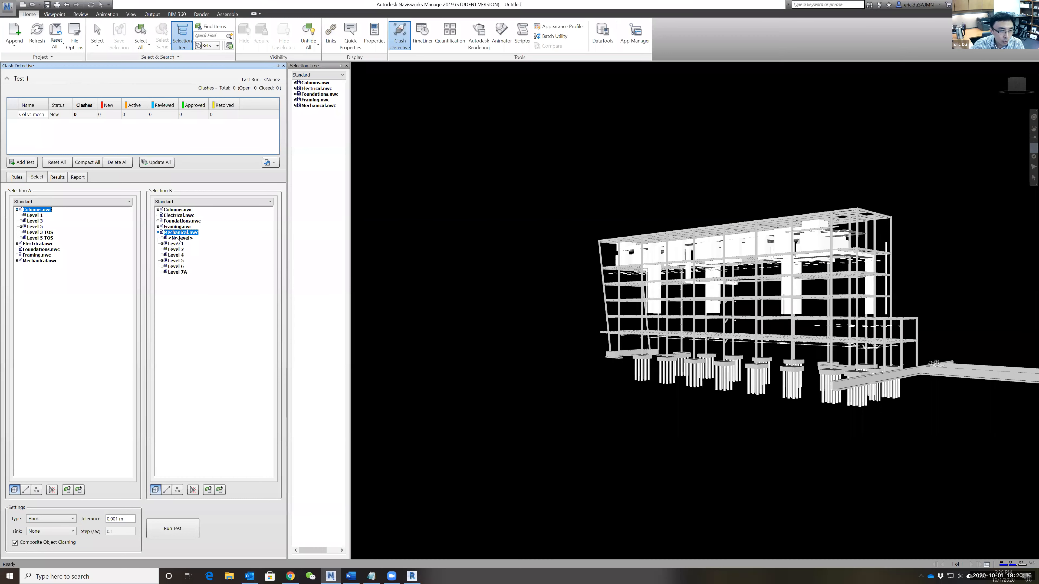
pyautogui.click(158, 232)
pyautogui.keyDown('ctrl'); pyautogui.click(35, 211); pyautogui.keyUp('ctrl')
pyautogui.doubleClick(33, 210)
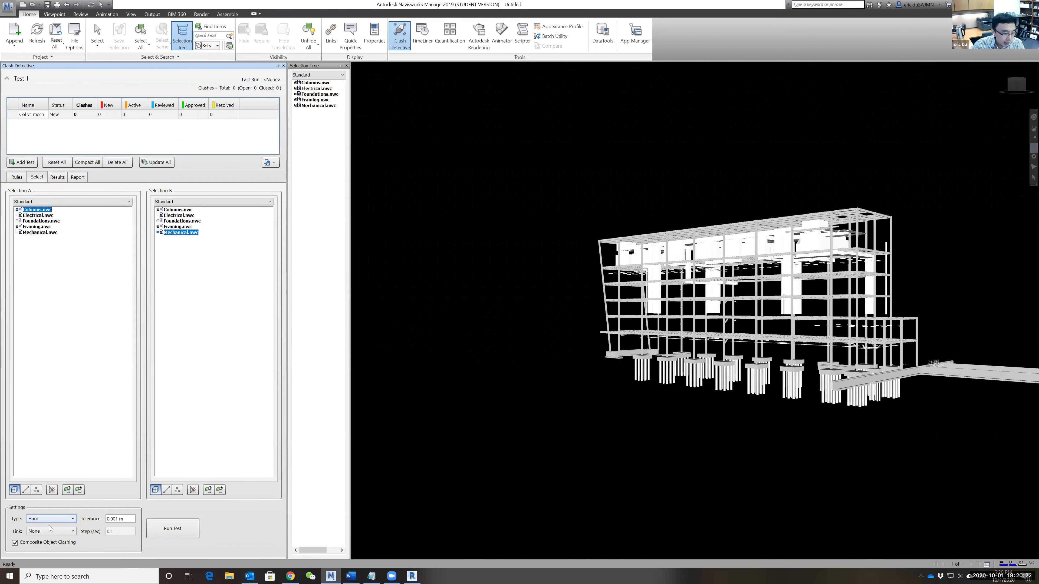
# Review the available clash types, keep Hard, and run the Col vs mech test
pyautogui.click(66, 522)
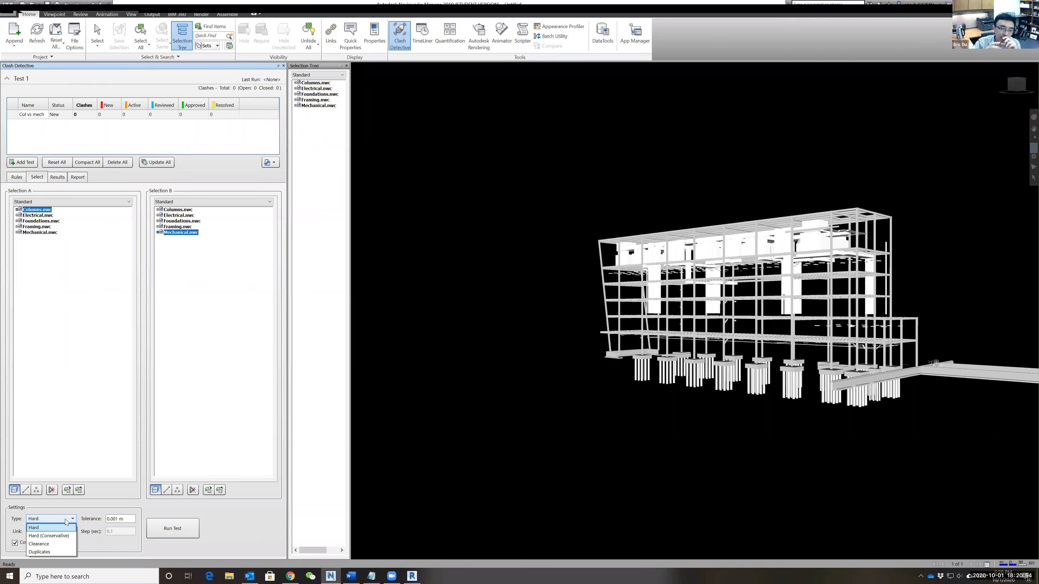
pyautogui.click(56, 522)
pyautogui.click(56, 523)
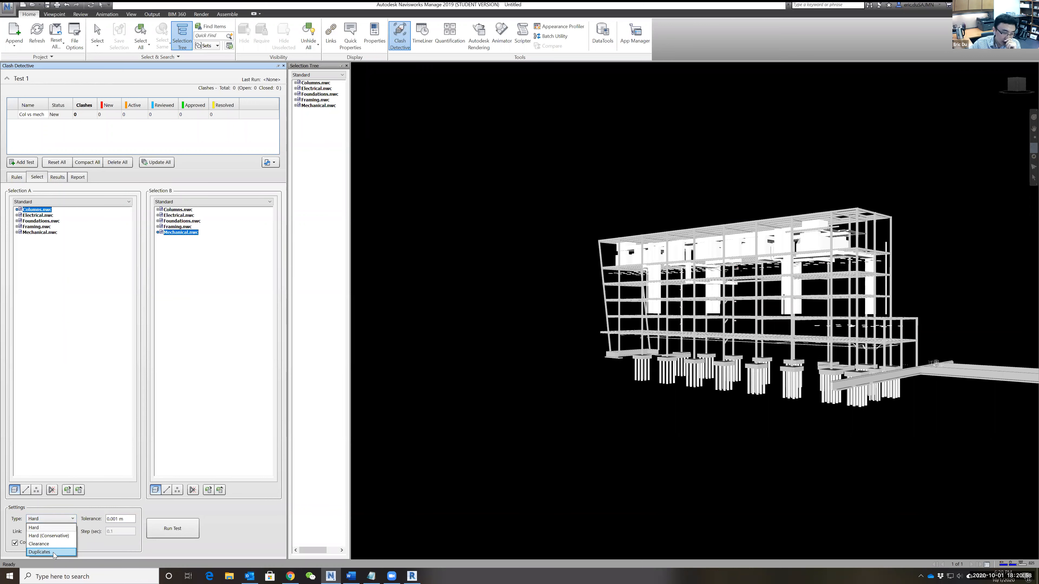
pyautogui.click(111, 505)
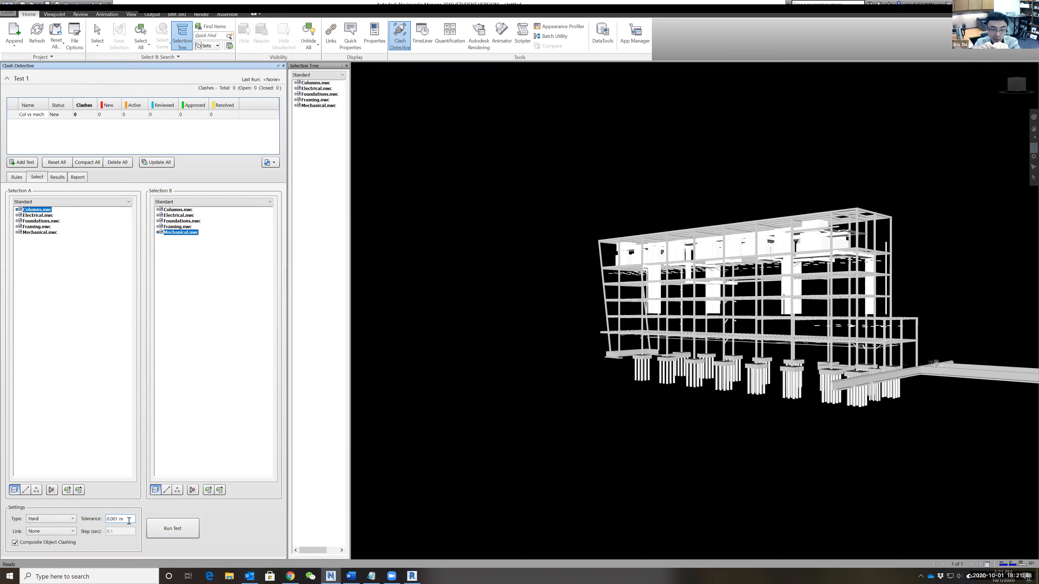
pyautogui.click(177, 531)
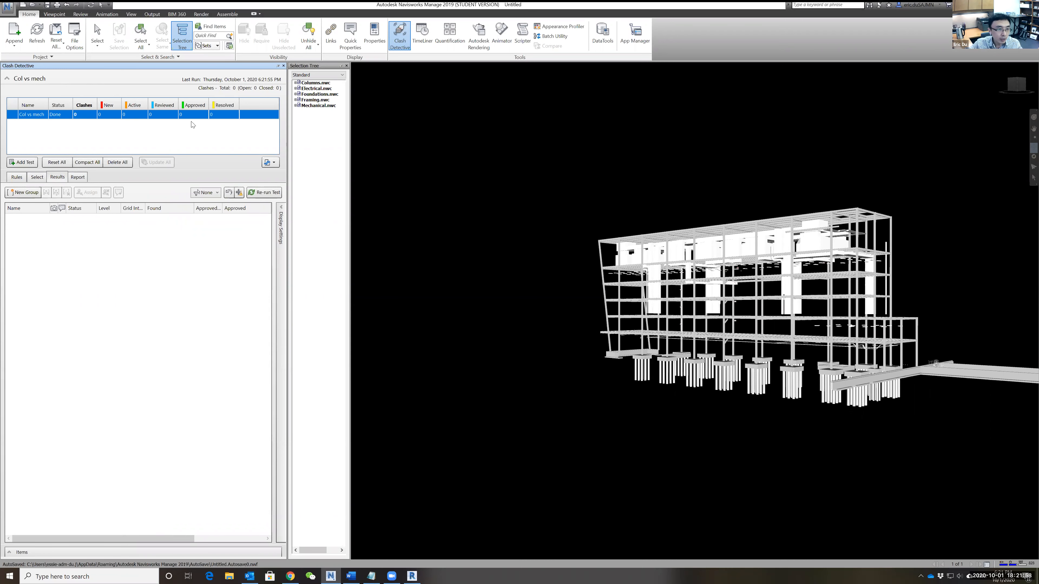
# Add a second clash test and name it "Frame vs mech"
pyautogui.click(22, 162)
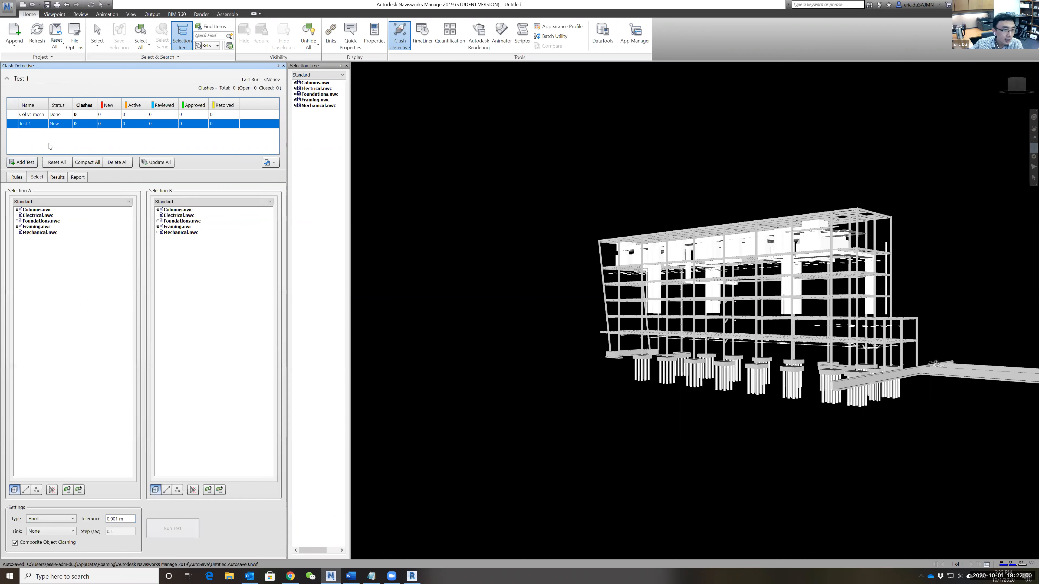
pyautogui.click(36, 124)
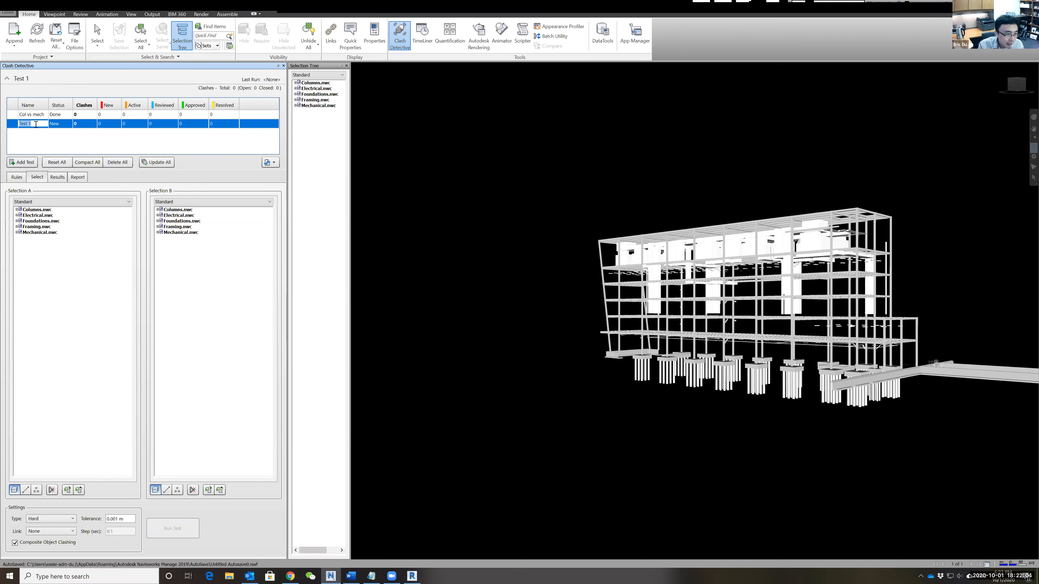
pyautogui.write('Framwe')
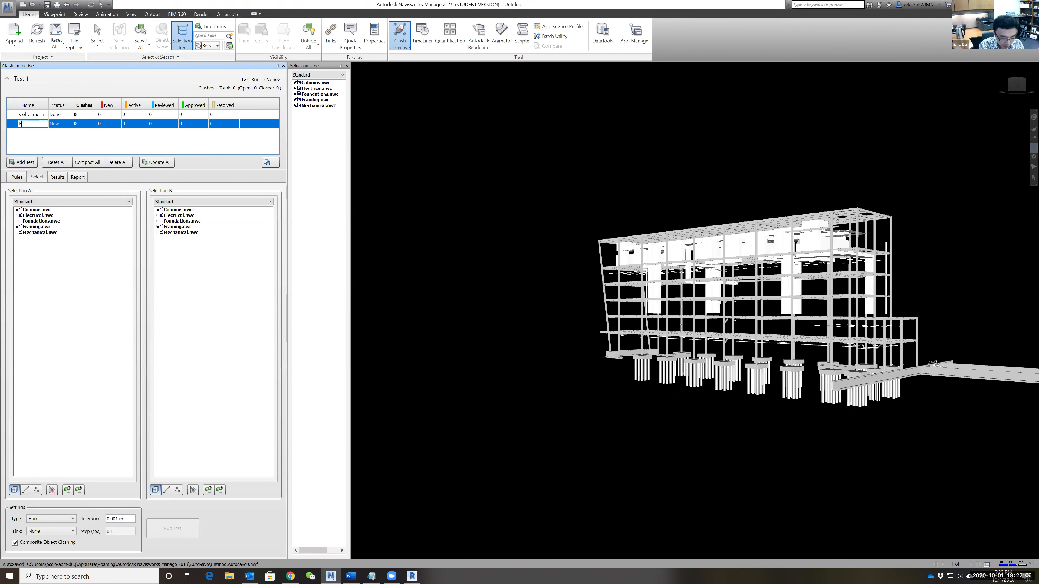
pyautogui.press('BackSpace')
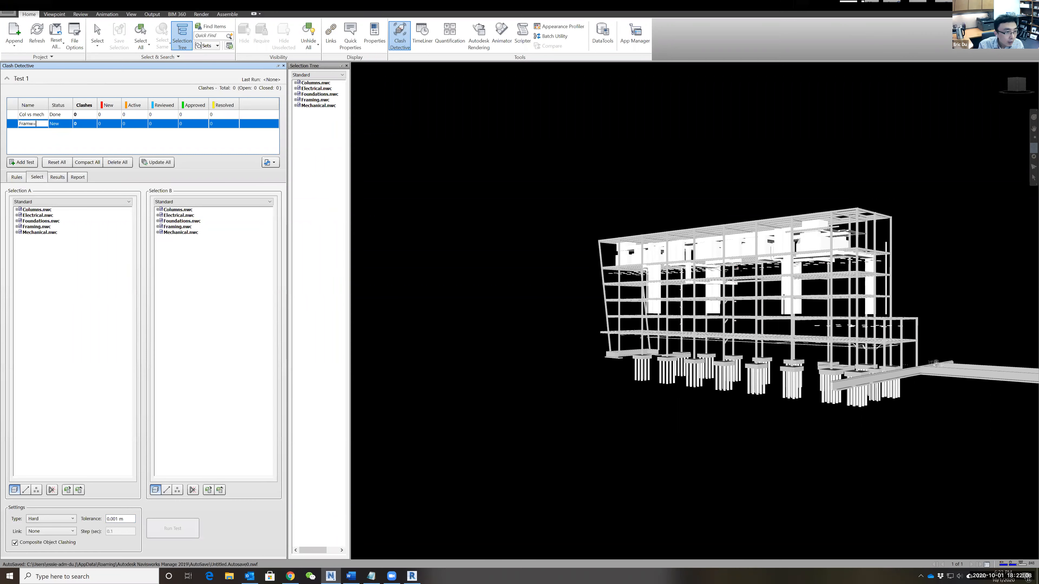
pyautogui.write('w')
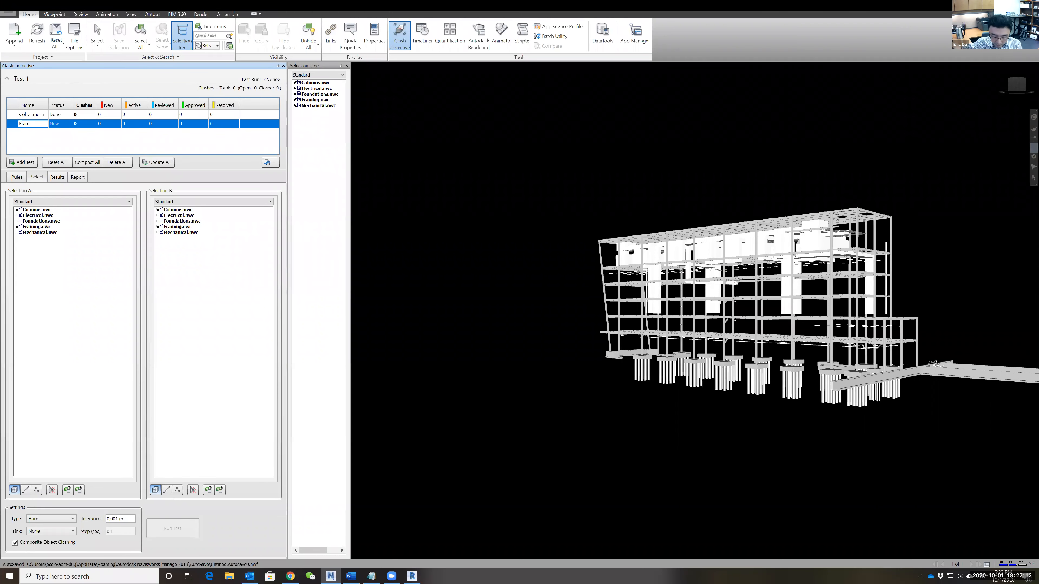
pyautogui.write('e vs mech')
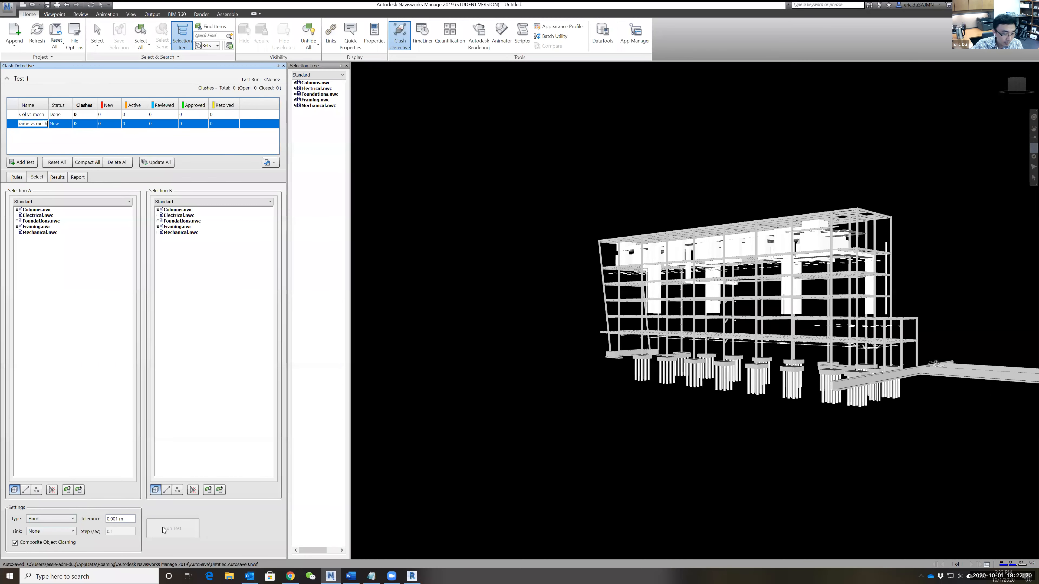
# Set Framing.nwc as Selection A and Mechanical.nwc as Selection B, and run the Frame vs mech test
pyautogui.click(58, 219)
pyautogui.click(32, 227)
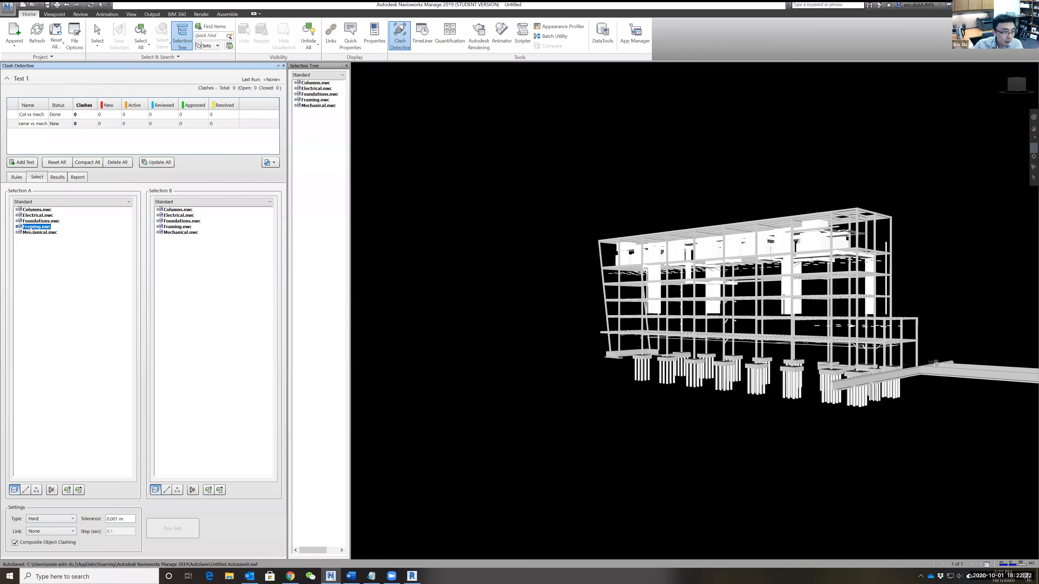
pyautogui.click(183, 233)
pyautogui.click(184, 534)
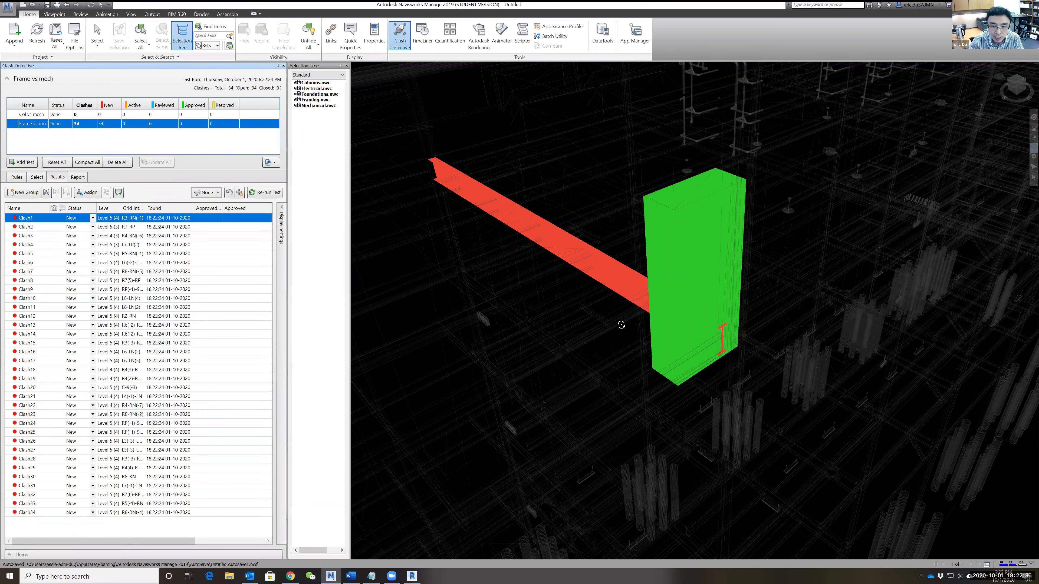
# Examine the beam and duct of Clash1 from several angles, and view Clash2 and Clash3
pyautogui.moveTo(754, 319); pyautogui.dragTo(731, 218)
pyautogui.moveTo(703, 135); pyautogui.dragTo(620, 98)
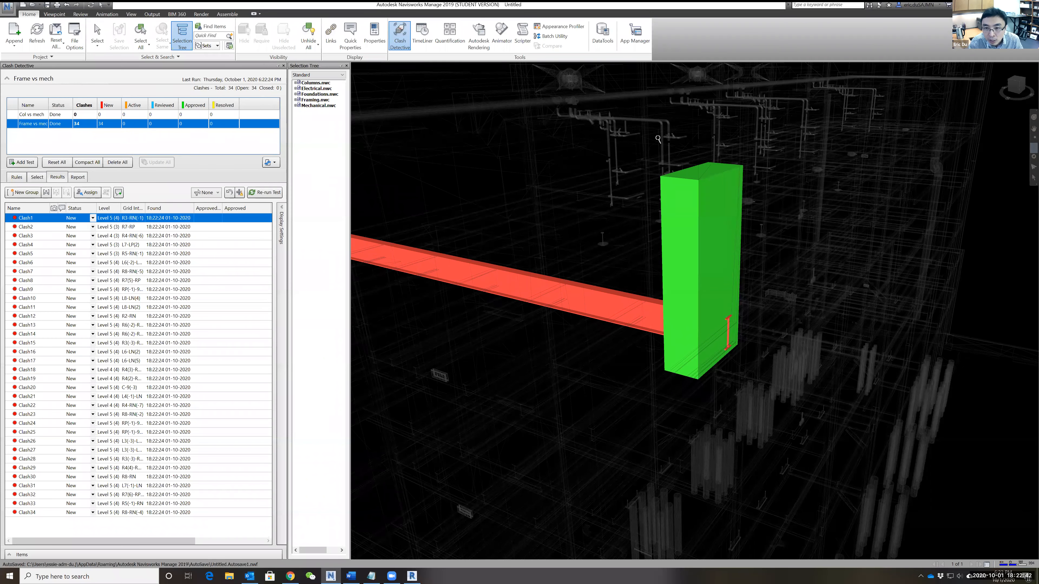
pyautogui.scroll(3, 620, 98)
pyautogui.scroll(2, 620, 98)
pyautogui.moveTo(593, 302); pyautogui.dragTo(580, 305)
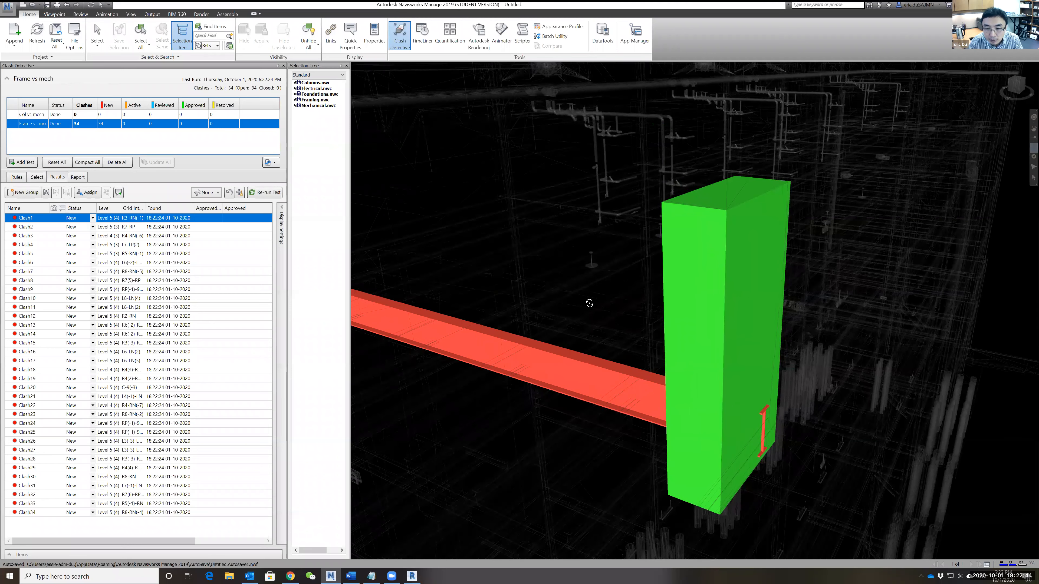
pyautogui.scroll(-2, 589, 303)
pyautogui.moveTo(557, 394)
pyautogui.mouseDown()
pyautogui.moveTo(689, 450)
pyautogui.moveTo(644, 302)
pyautogui.mouseUp()
pyautogui.press('Down')
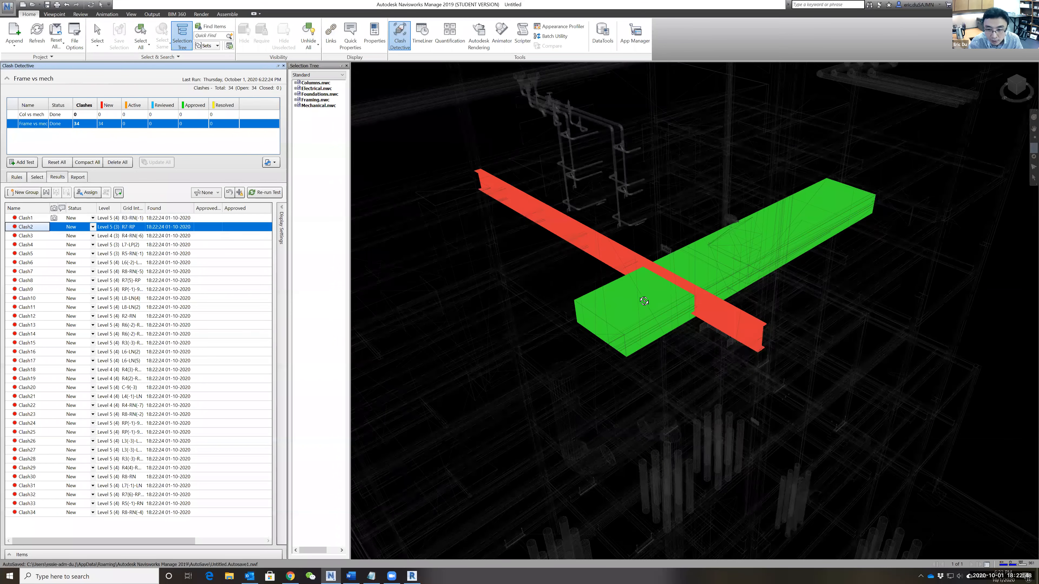
pyautogui.click(27, 237)
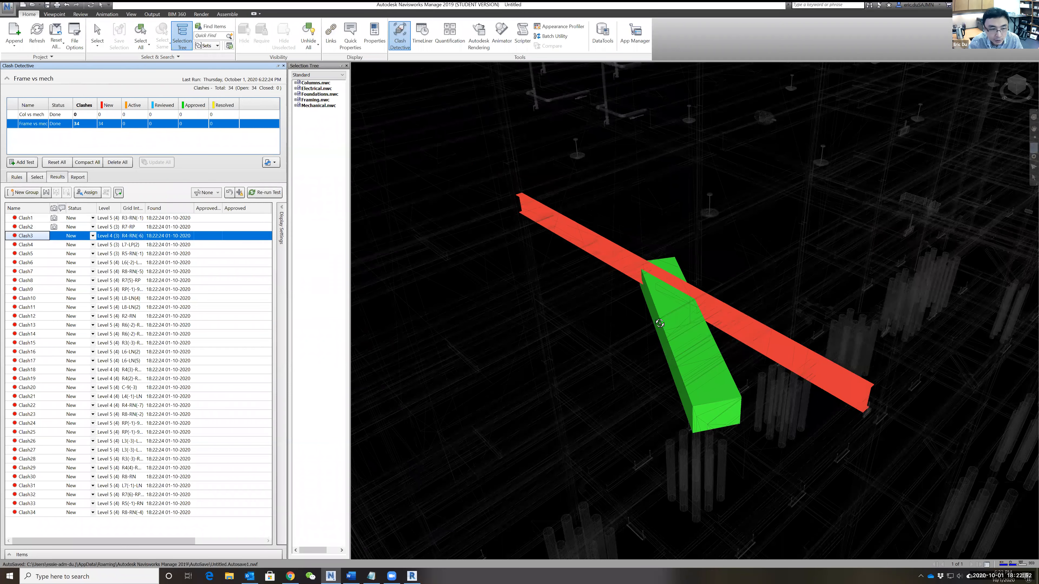
# Select Clash3's duct in the model and widen the Selection Tree to read its place in the hierarchy
pyautogui.click(689, 358)
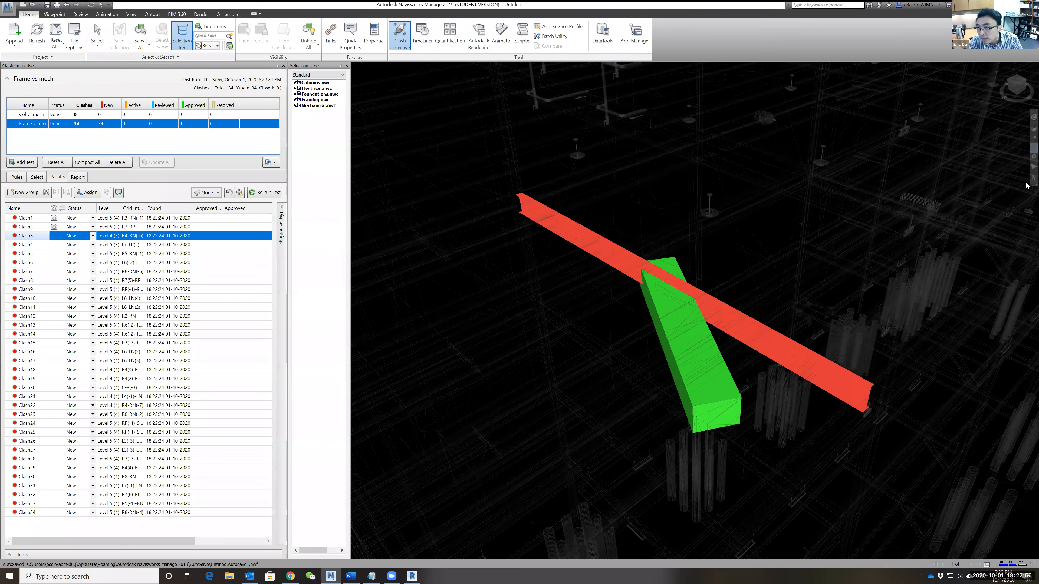
pyautogui.click(698, 356)
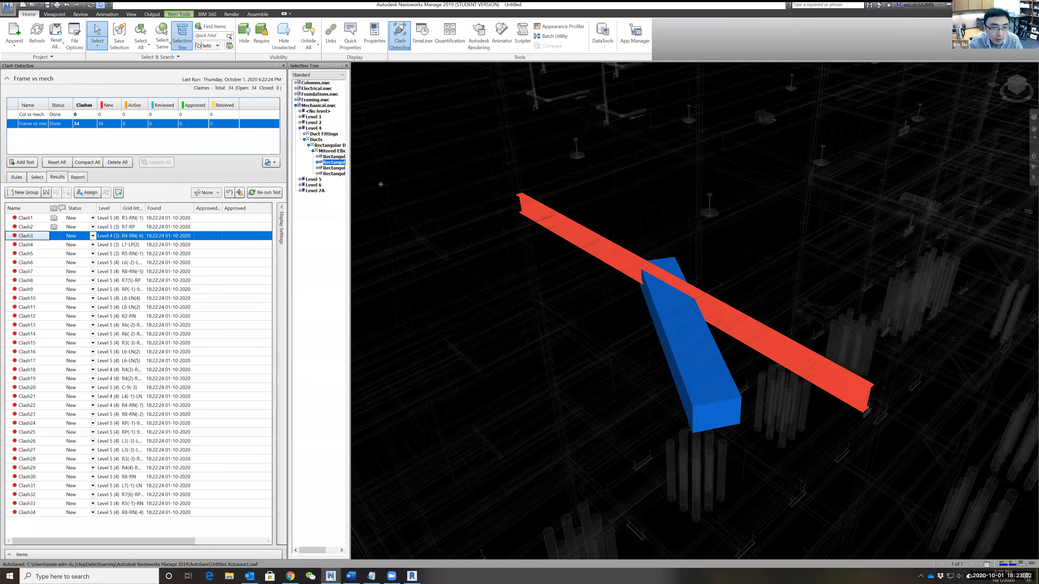
pyautogui.moveTo(350, 185); pyautogui.dragTo(380, 180)
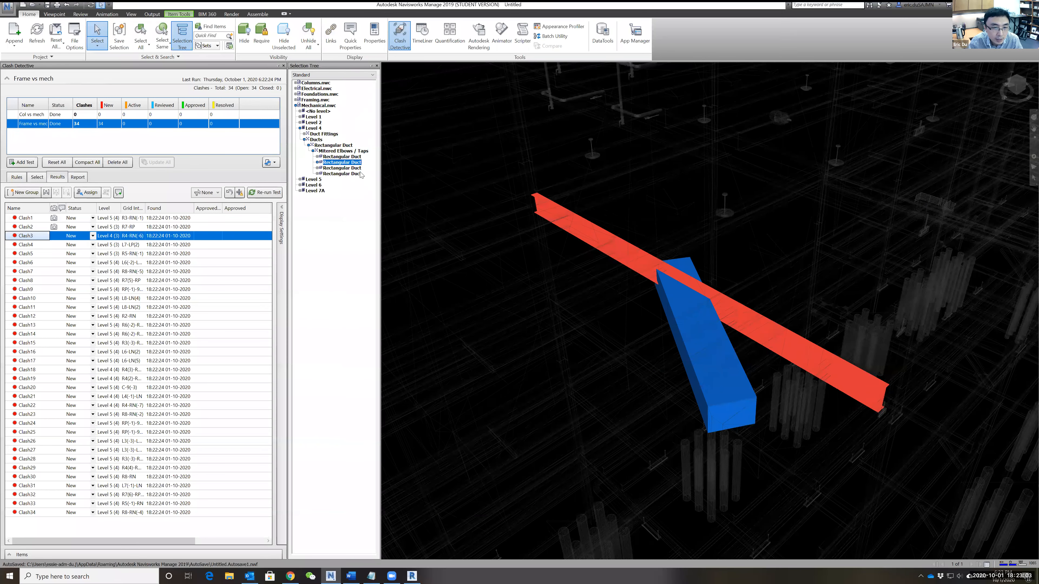
# Select the items involved in Clash3 in turn to identify them in the Selection Tree, ending on the steel beam
pyautogui.click(747, 304)
pyautogui.click(815, 350)
pyautogui.click(870, 379)
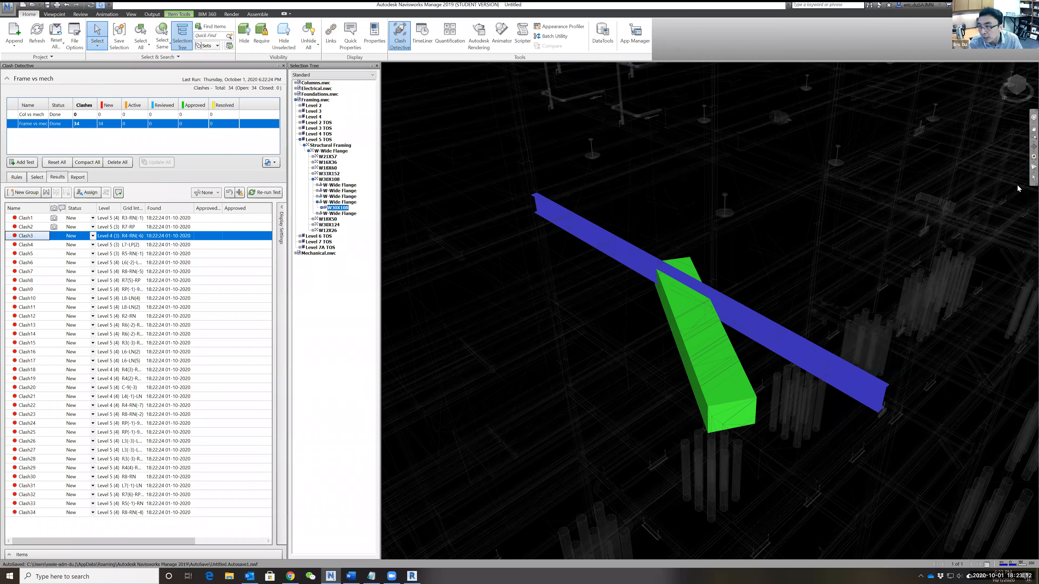
pyautogui.rightClick(754, 328)
pyautogui.click(738, 387)
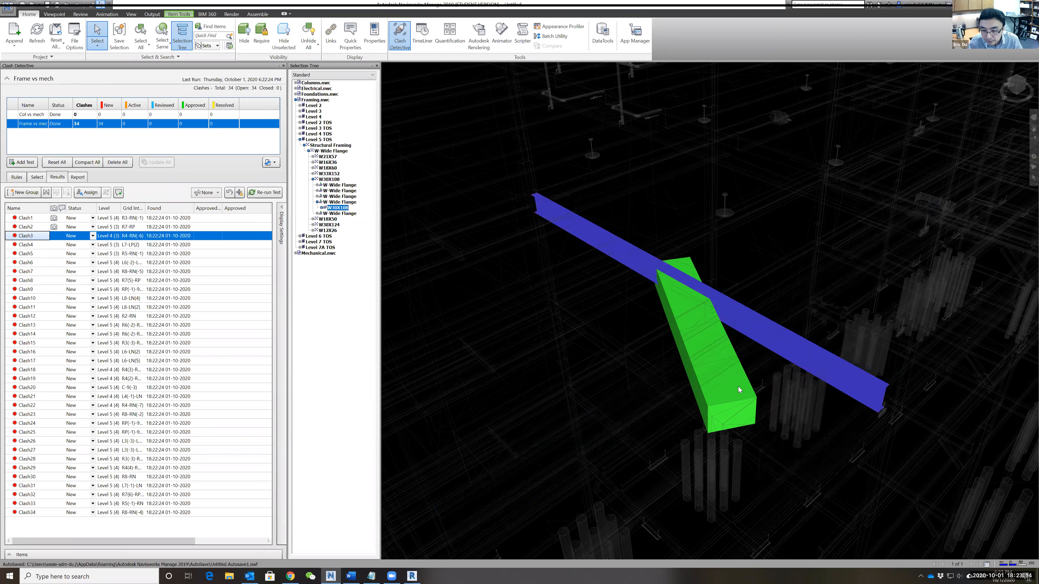
pyautogui.click(743, 403)
pyautogui.click(783, 344)
pyautogui.click(739, 319)
pyautogui.click(774, 325)
pyautogui.click(820, 354)
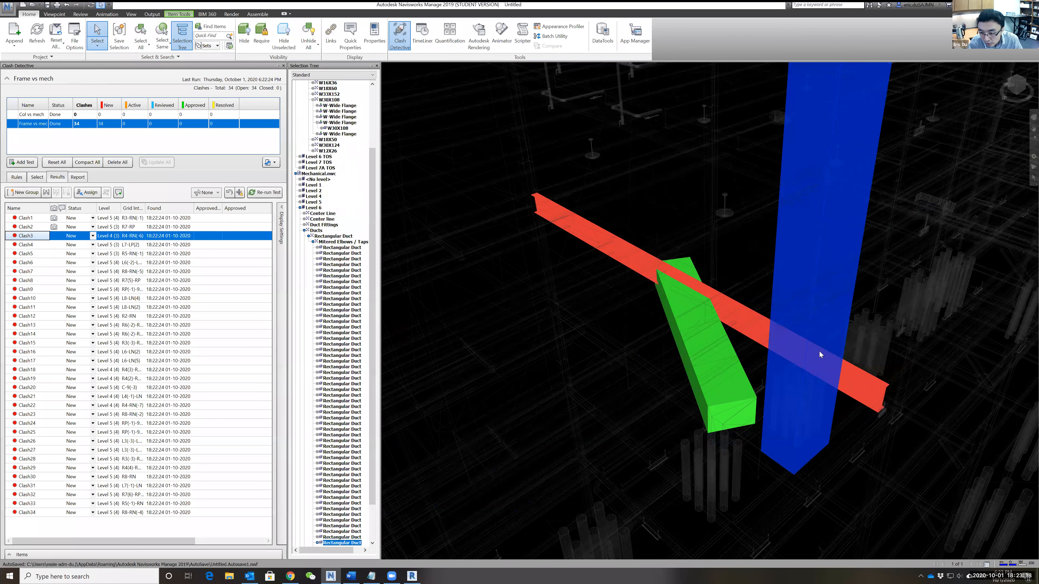
pyautogui.click(756, 339)
pyautogui.click(875, 390)
# Check the Clash3 beam's item name and type in the Selection Inspector, and close it
pyautogui.rightClick(876, 391)
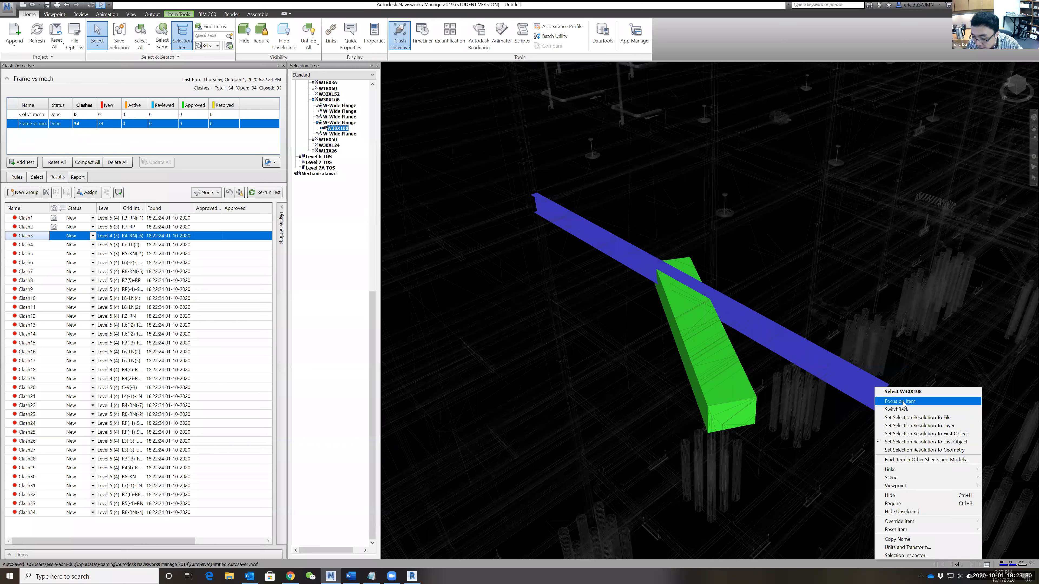
pyautogui.click(912, 556)
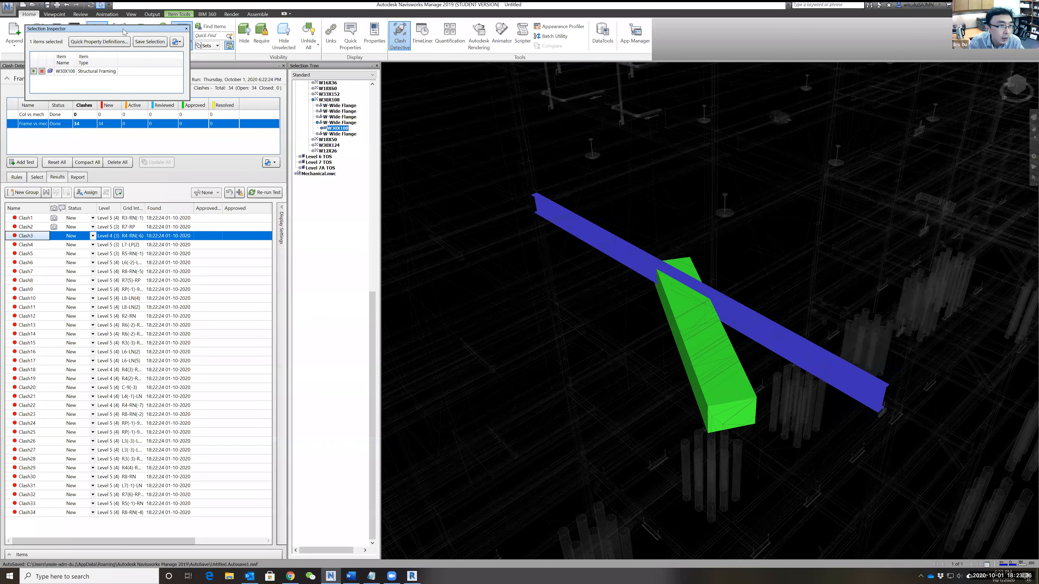
pyautogui.moveTo(124, 31); pyautogui.dragTo(415, 90)
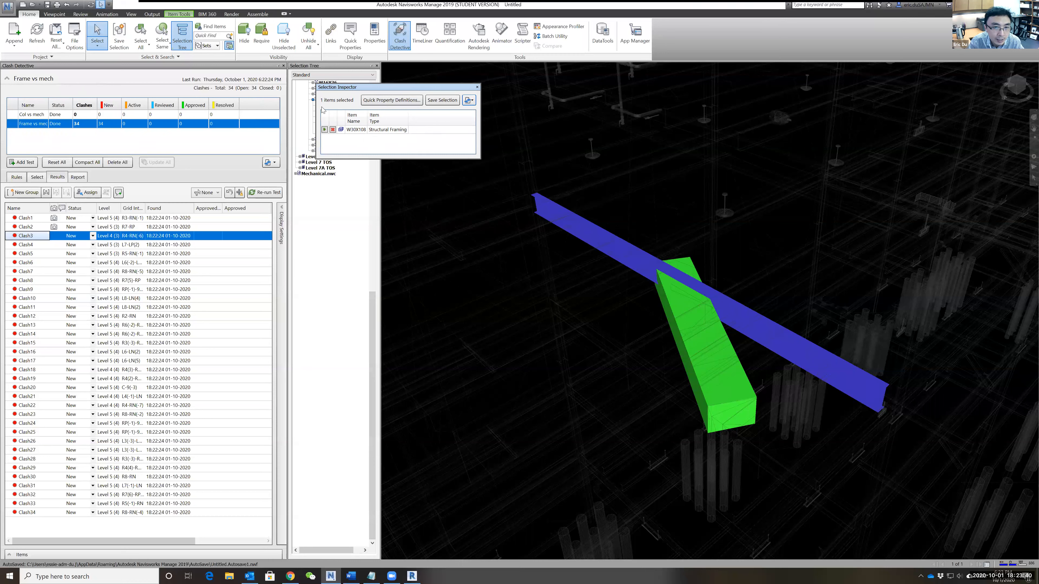
pyautogui.click(477, 87)
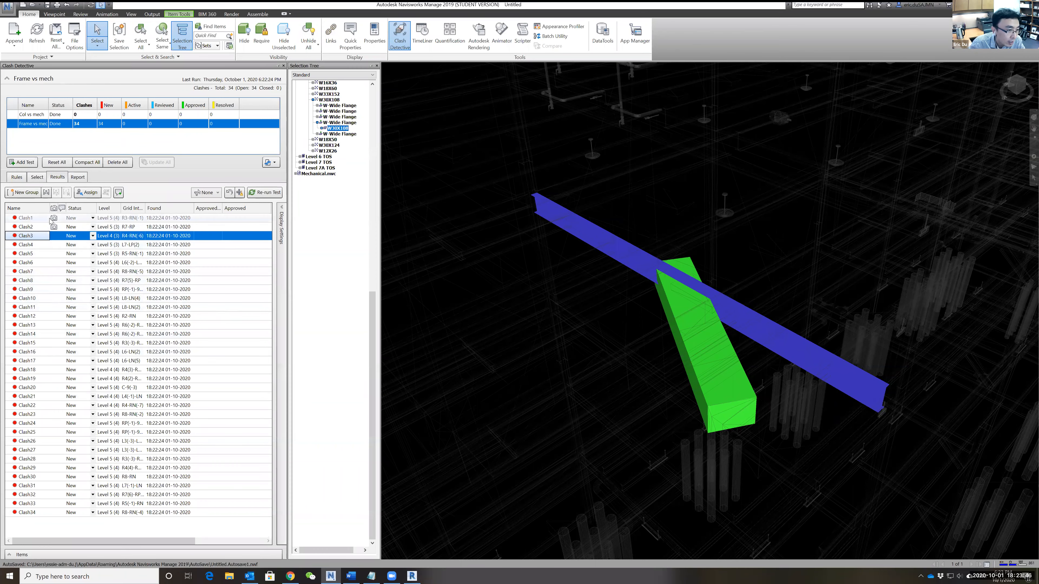
# Set the status of Clash1 to Reviewed, Clash2 to Approved and Clash3 to Resolved
pyautogui.click(81, 220)
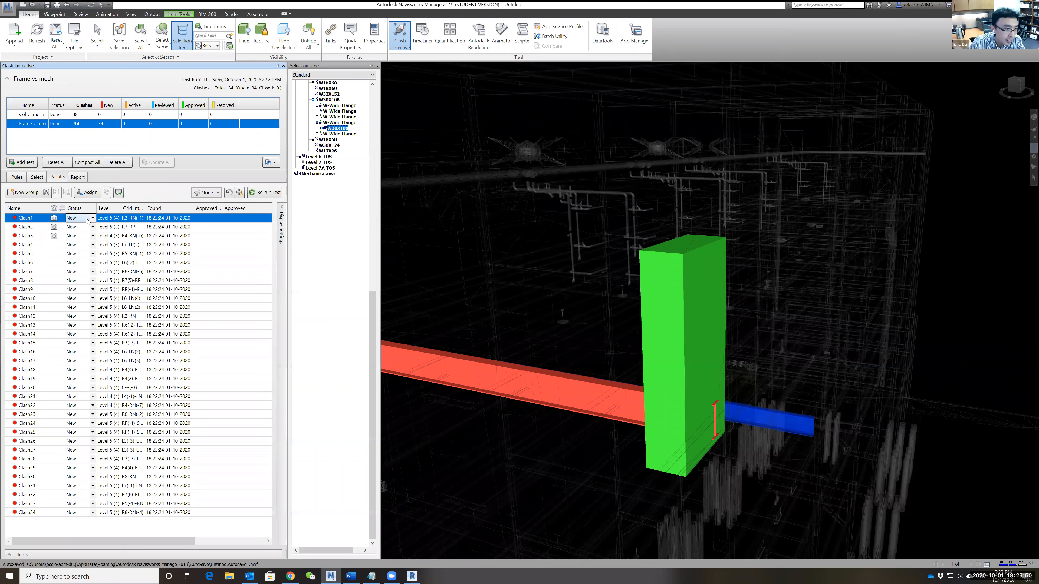
pyautogui.click(93, 218)
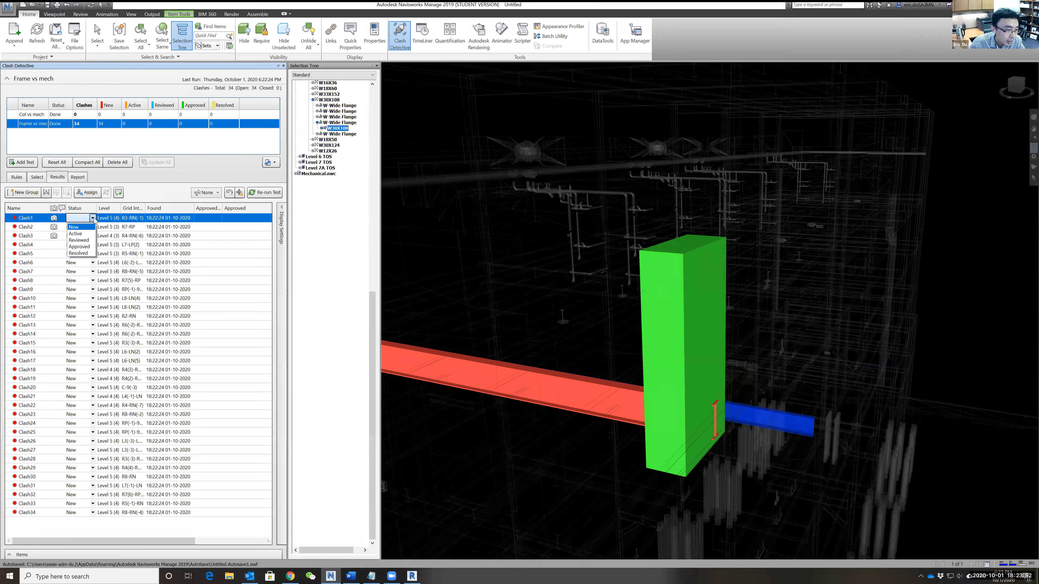
pyautogui.click(78, 240)
pyautogui.click(81, 258)
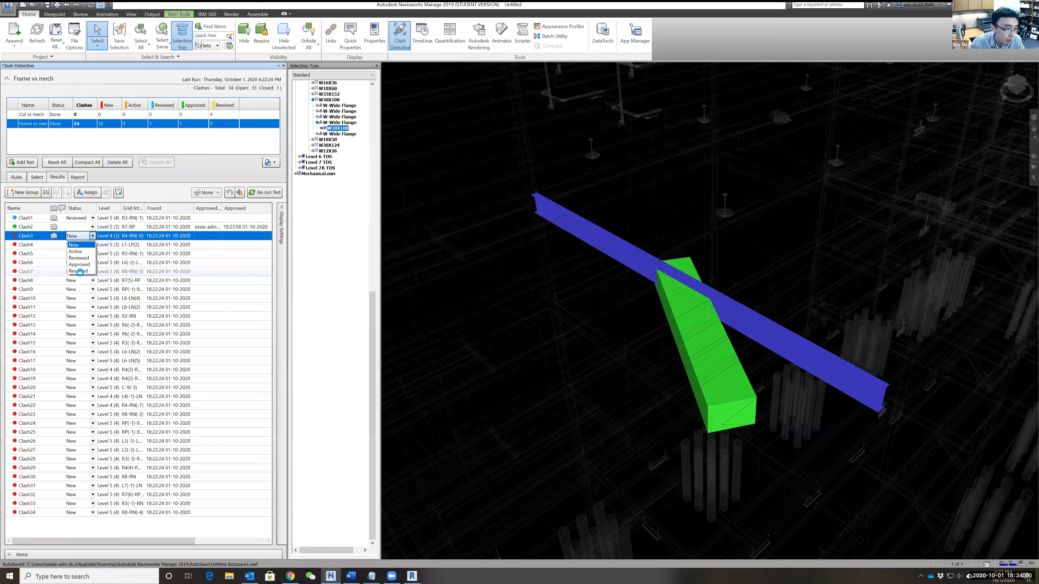
pyautogui.click(78, 271)
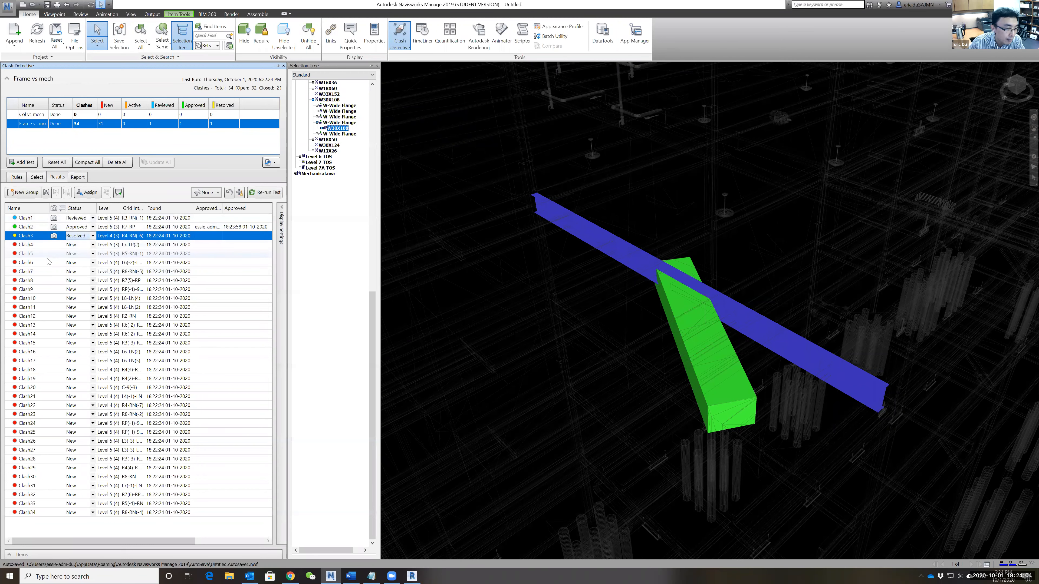
# Assign Clash4 to a person by first name with the note "I don't like it. I am not happy. Fix it!!!"
pyautogui.click(29, 246)
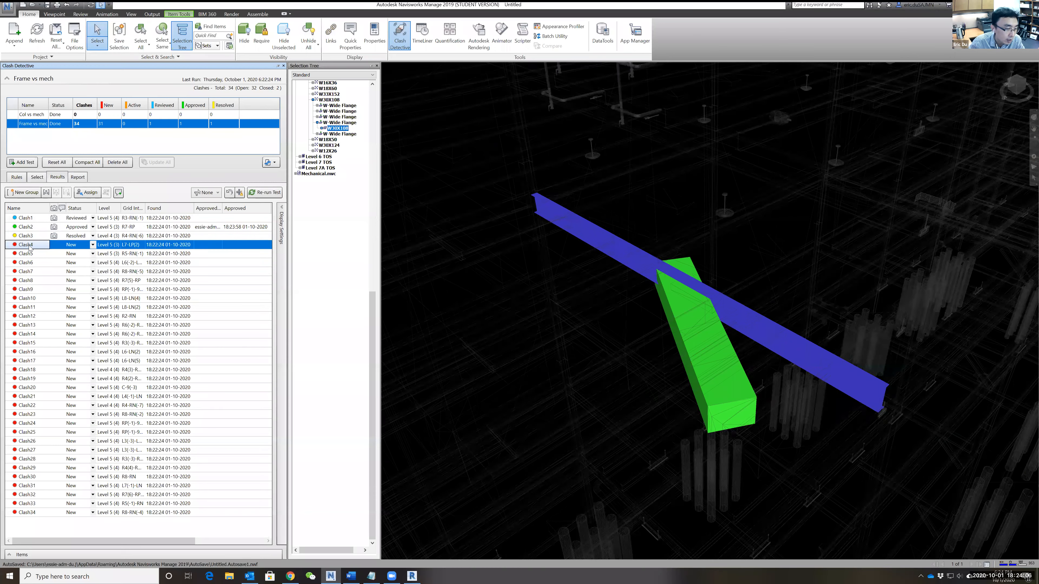
pyautogui.click(84, 195)
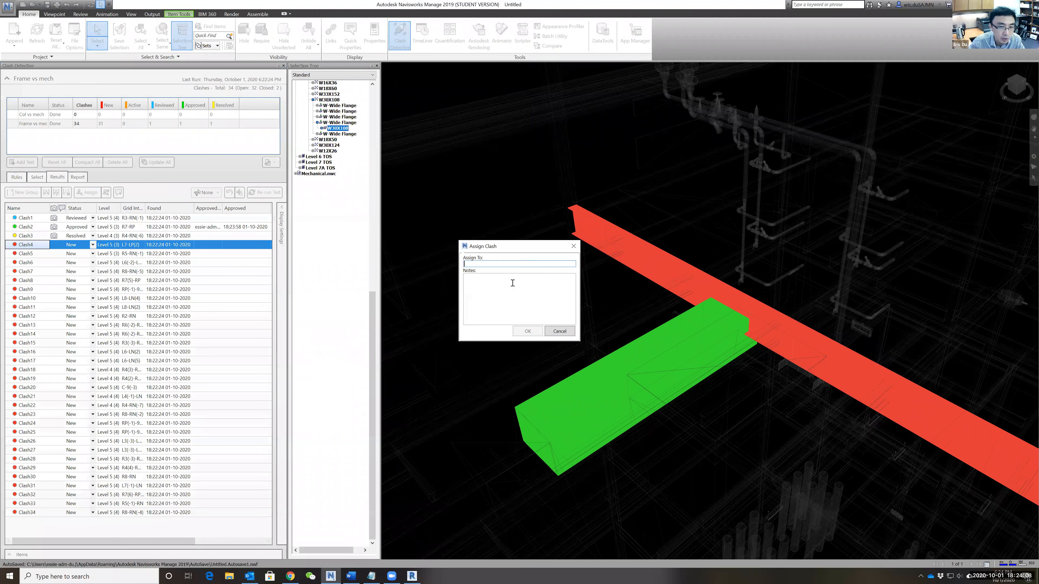
pyautogui.write('Eric')
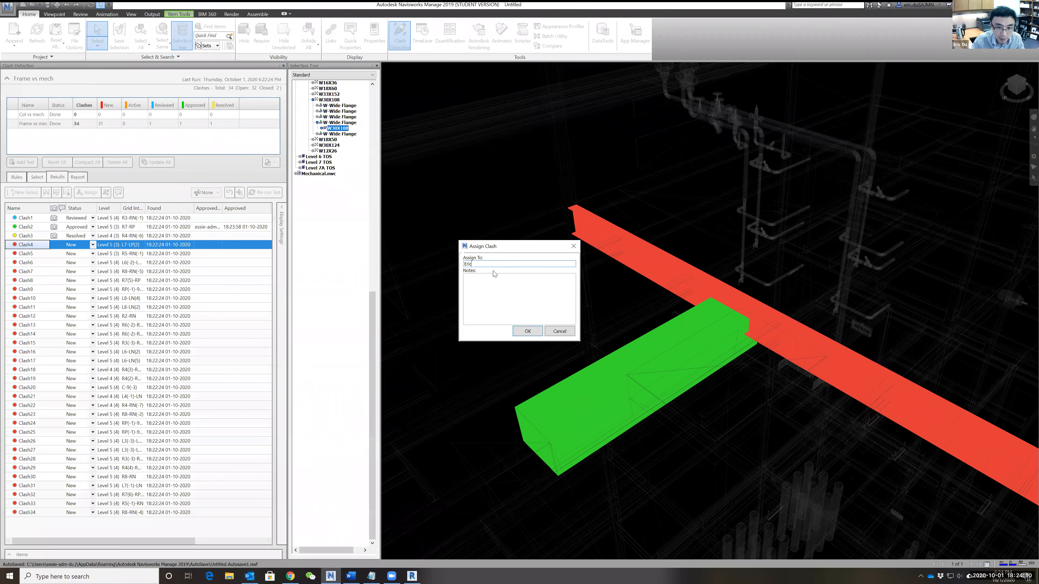
pyautogui.press('Tab')
pyautogui.write("I don't l")
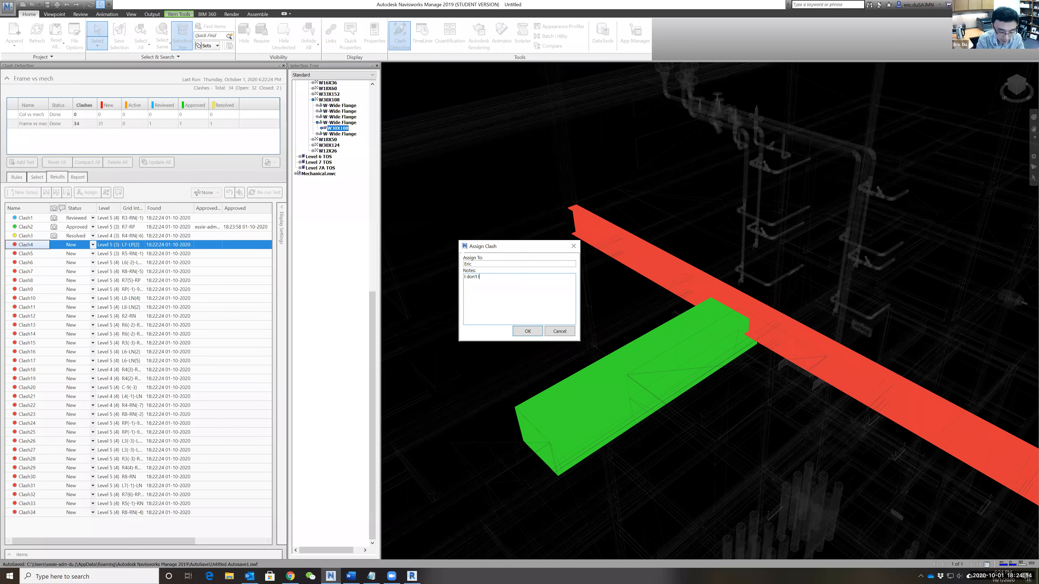
pyautogui.write('ike it. I am not happy')
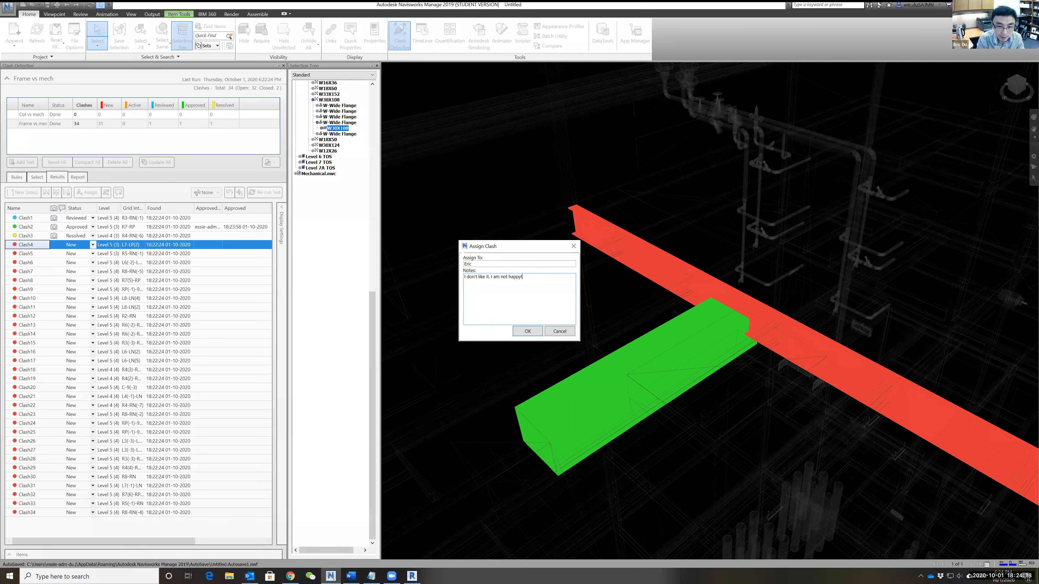
pyautogui.write('. Fixe')
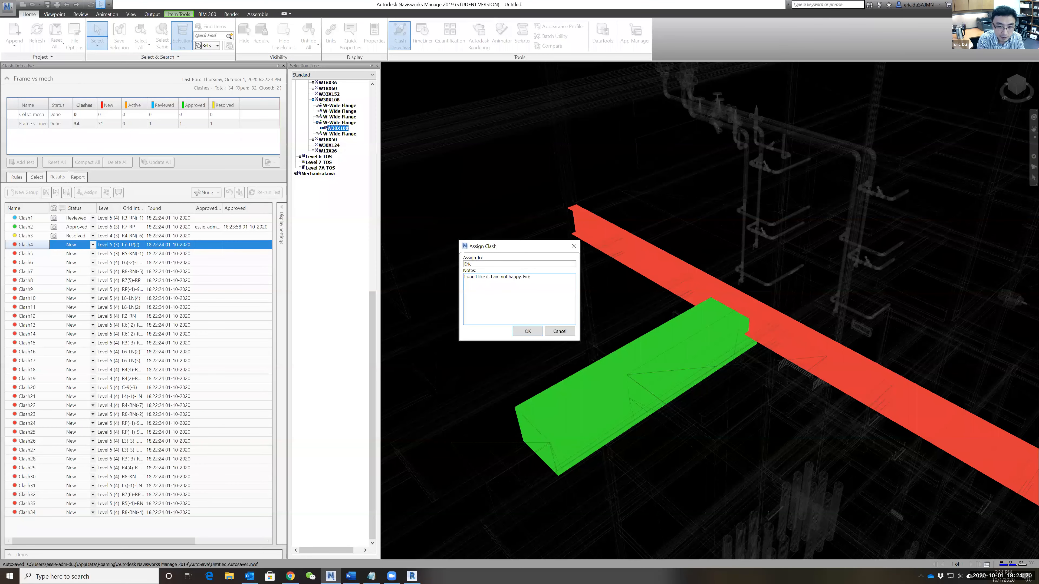
pyautogui.press('BackSpace')
pyautogui.write('it!!!')
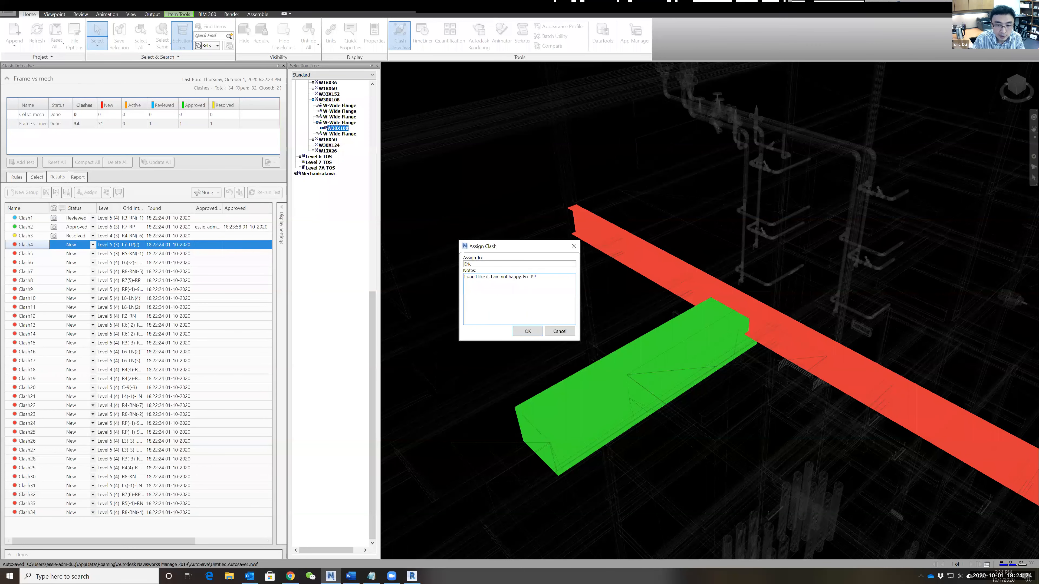
pyautogui.click(527, 331)
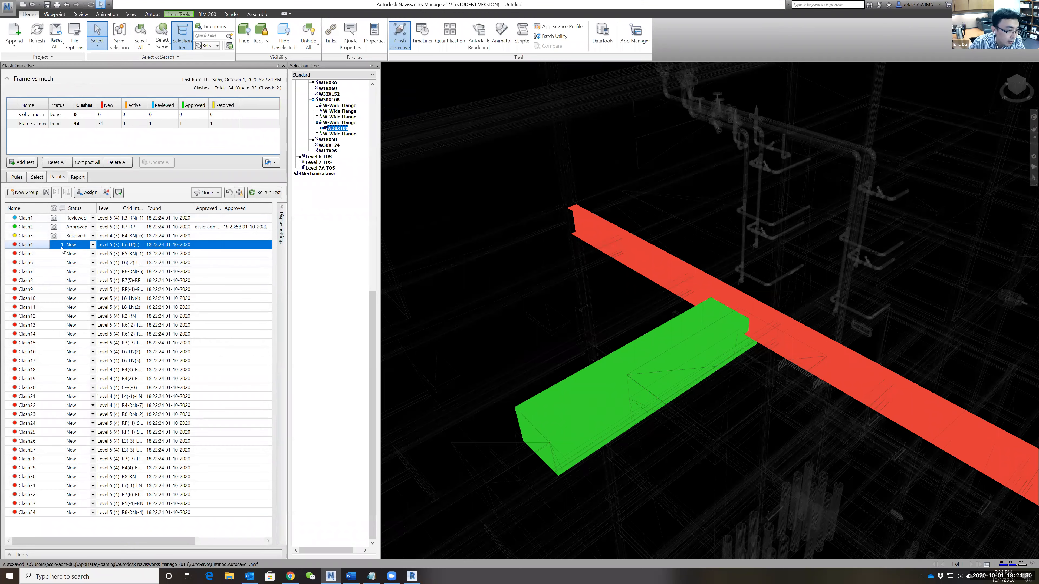
# Set Clash11's status to Active and assign Clash17 to a person by first name with the note "Good job!"
pyautogui.click(92, 307)
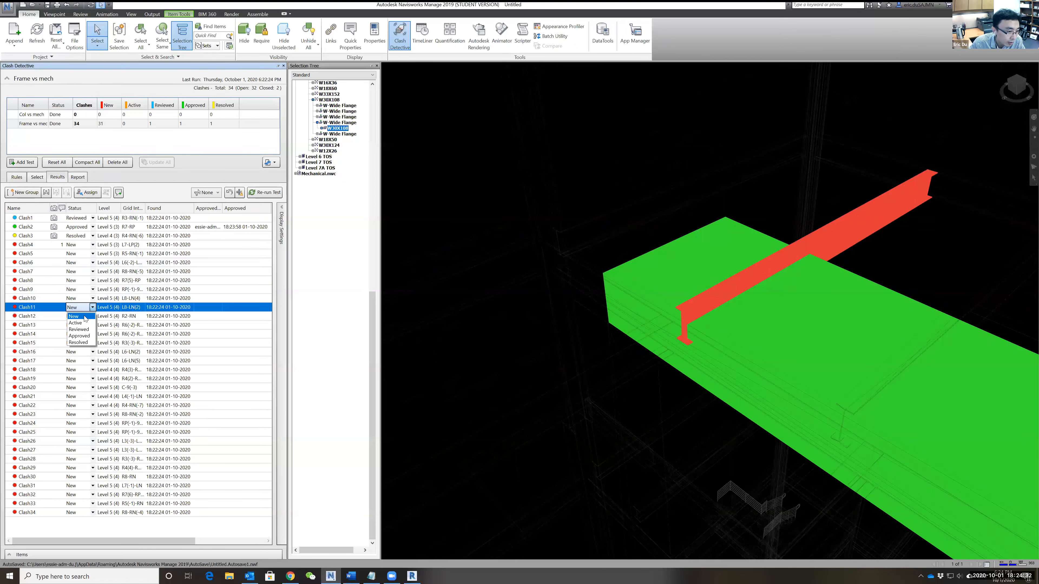
pyautogui.click(76, 323)
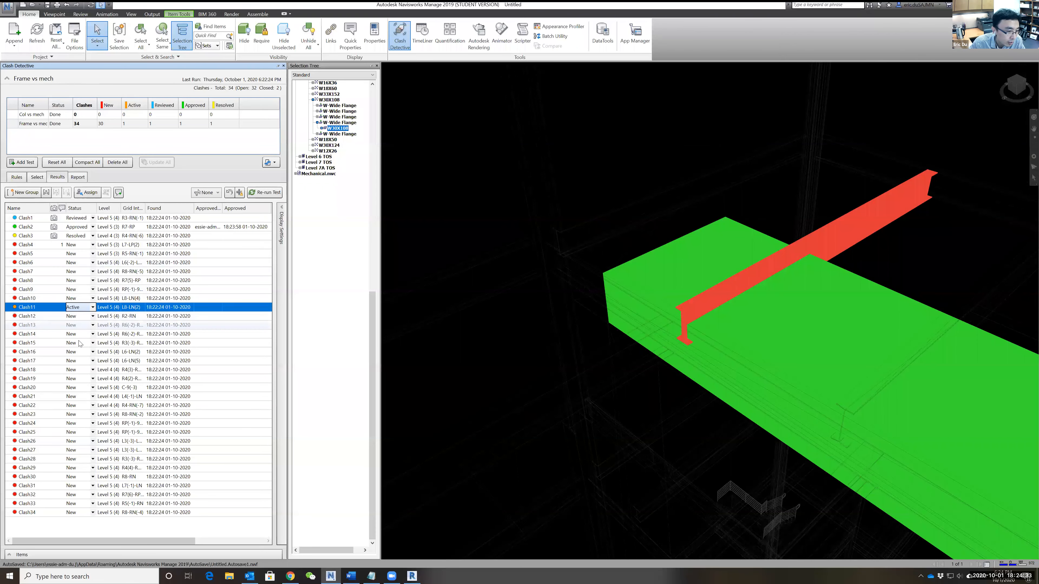
pyautogui.click(54, 360)
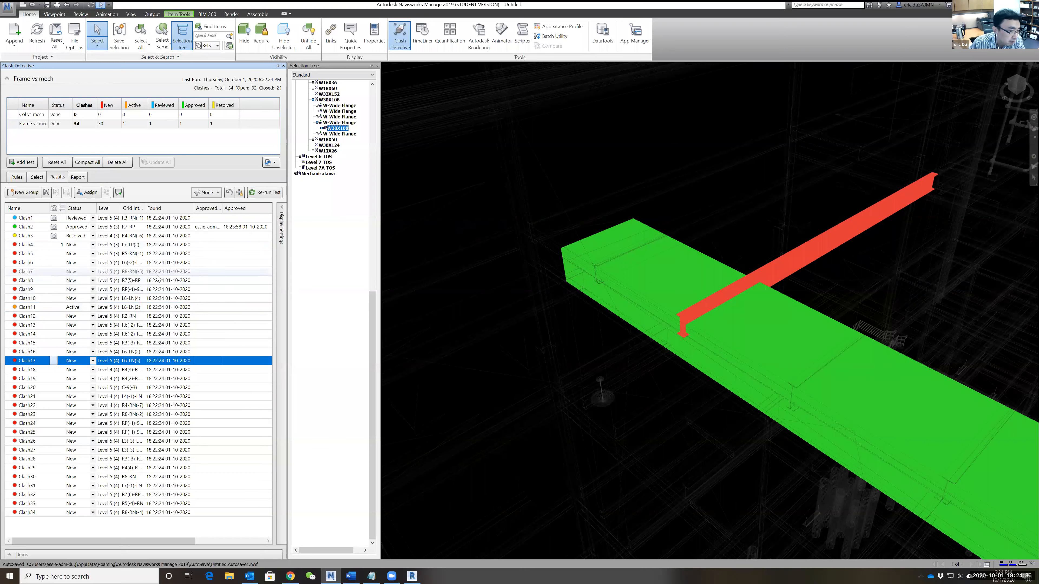
pyautogui.click(88, 193)
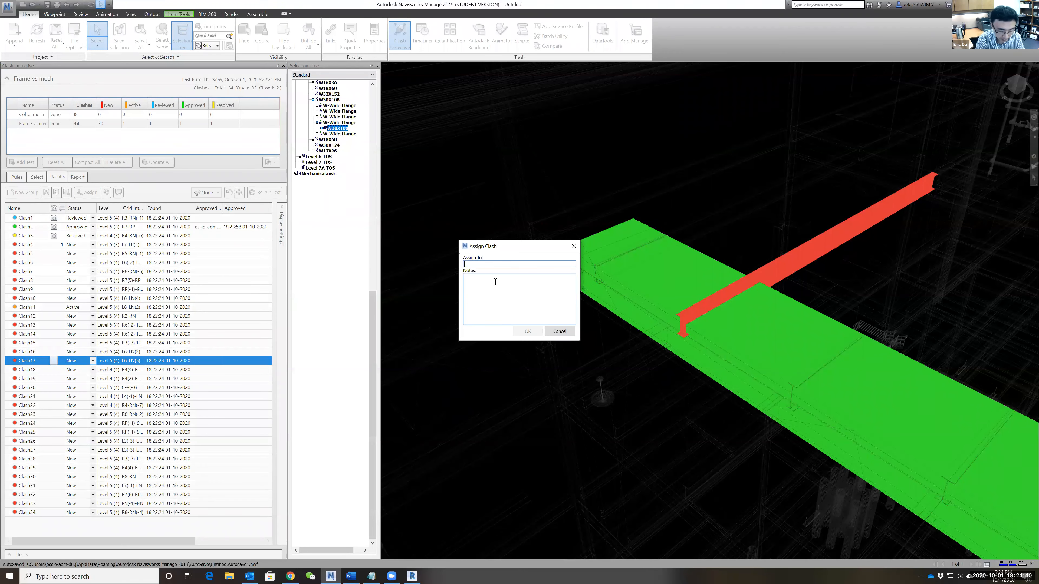
pyautogui.write('Rya')
pyautogui.write('Good jo')
pyautogui.write('b!')
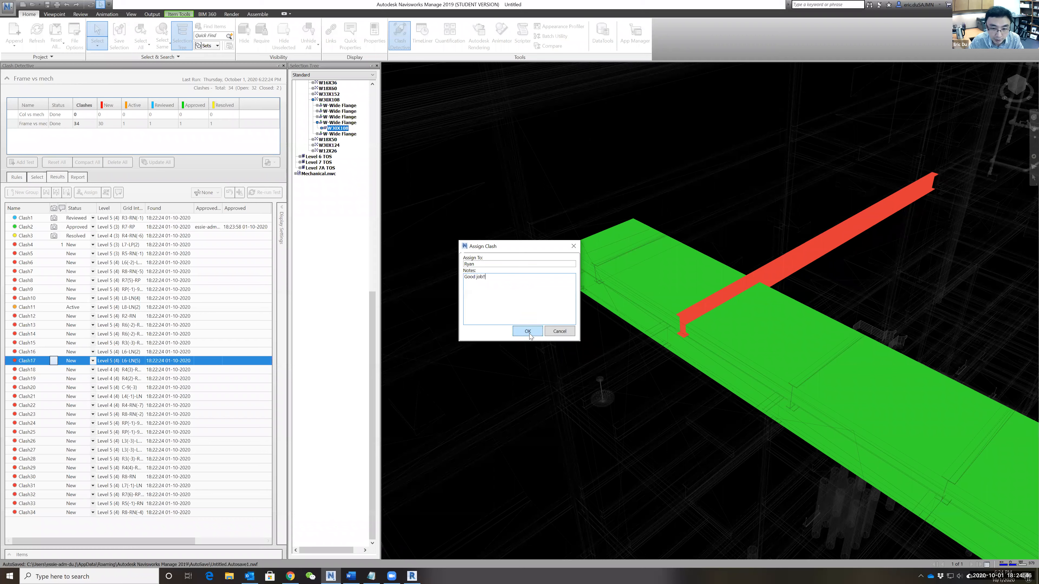
pyautogui.click(527, 331)
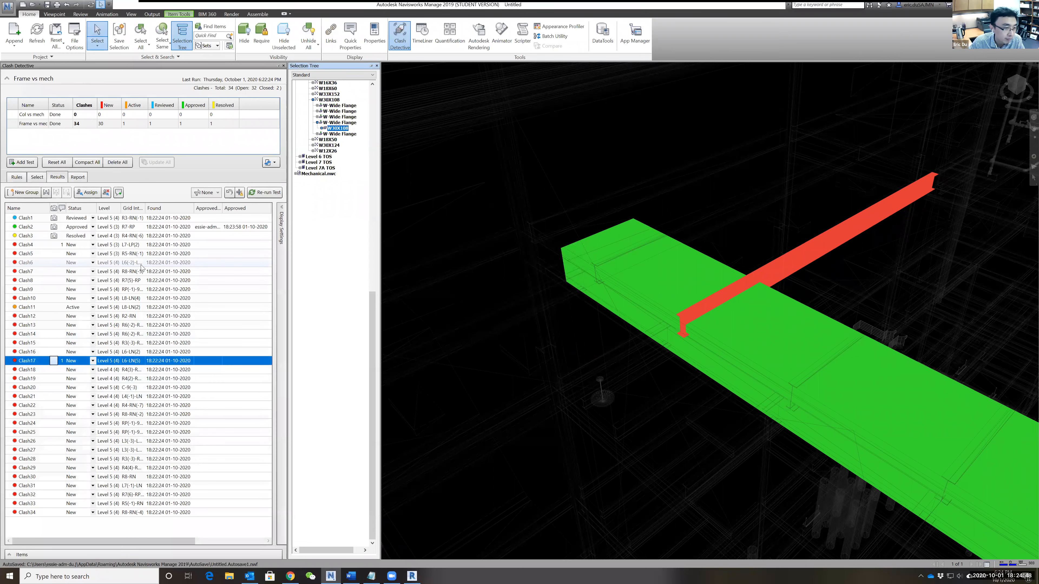
# Add a clash test named "Fdn vs Mech" and run it with Foundations.nwc against Mechanical.nwc
pyautogui.click(21, 163)
pyautogui.click(33, 132)
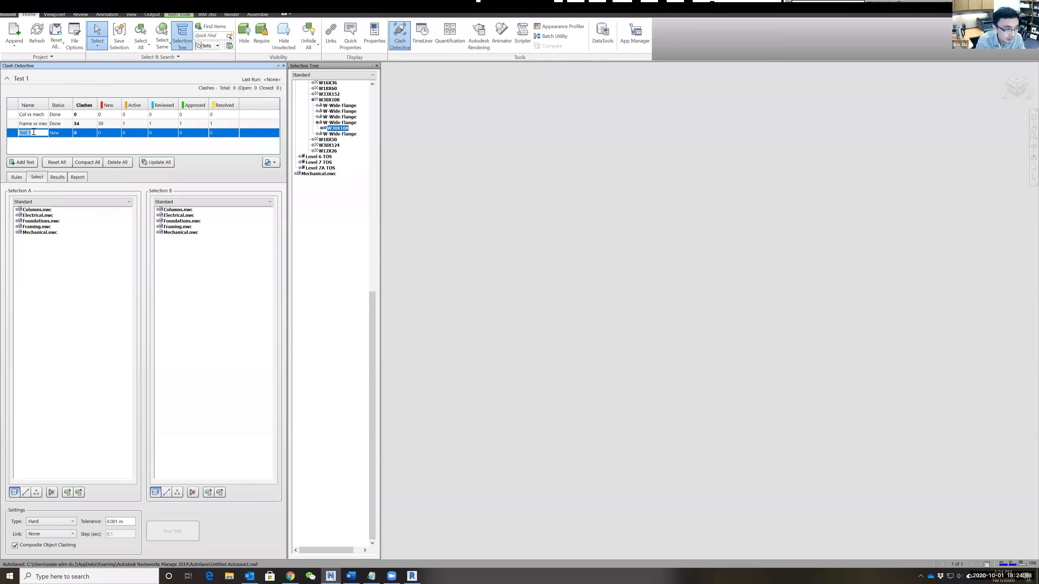
pyautogui.write('Fdn vs')
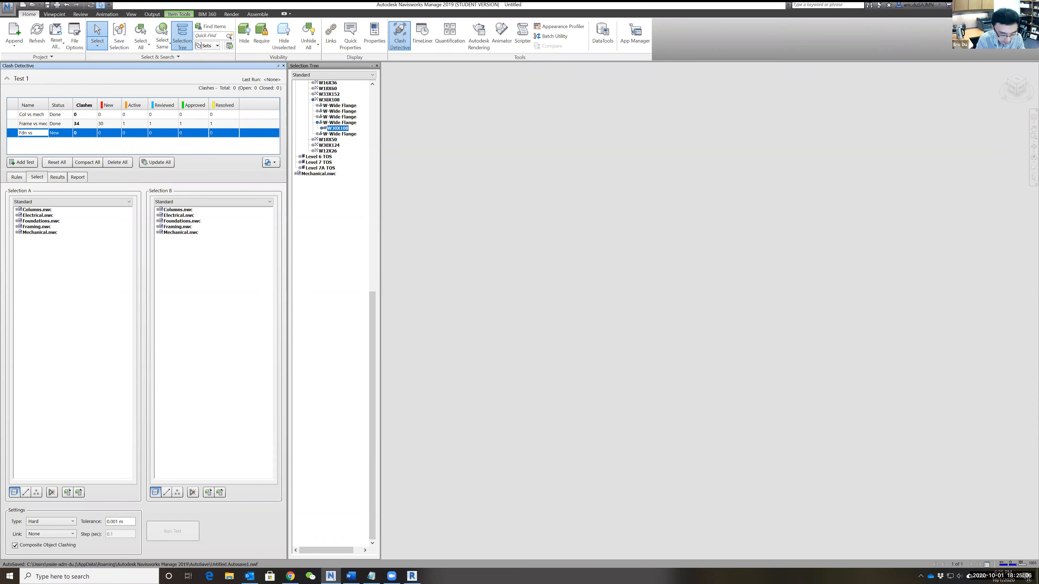
pyautogui.write(' Mech')
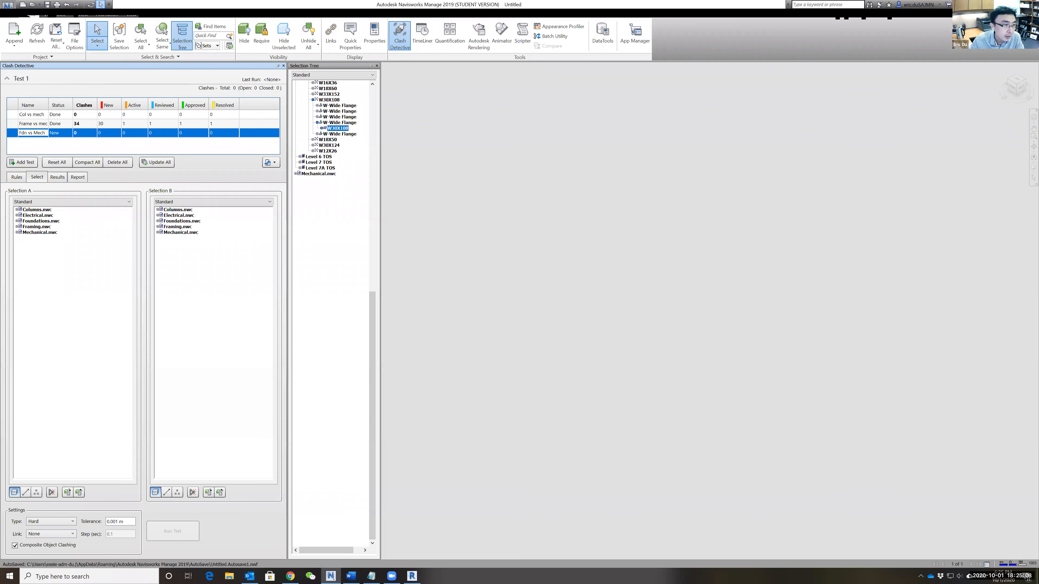
pyautogui.click(31, 221)
pyautogui.click(173, 233)
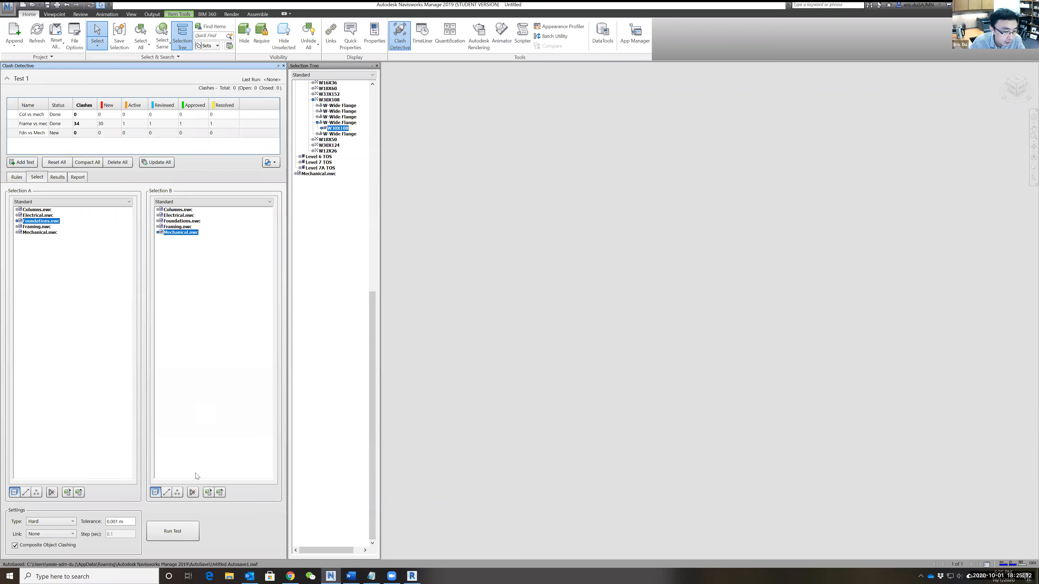
pyautogui.click(180, 530)
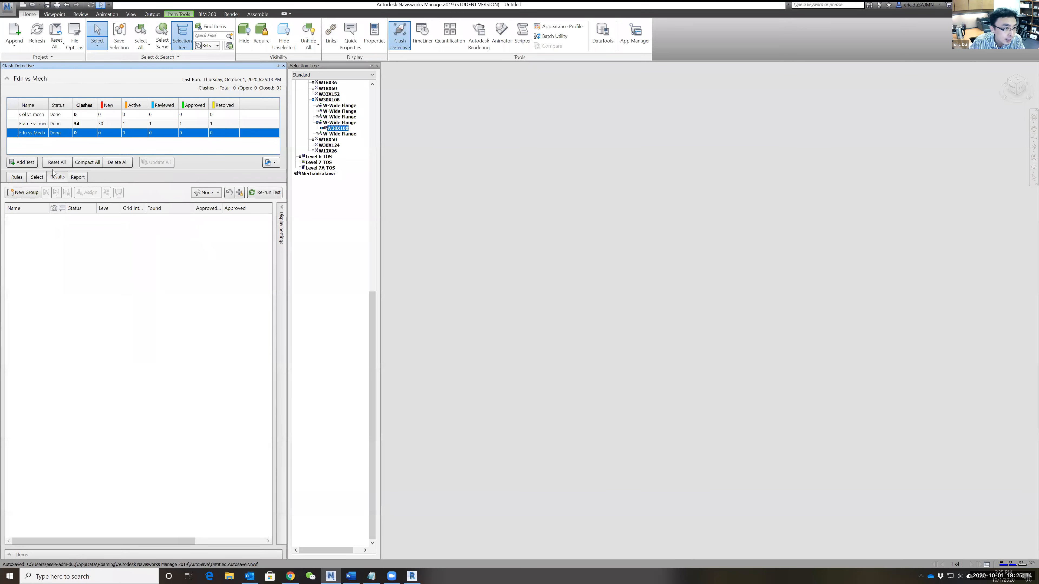
# Add another clash test and examine the Level 1 center lines, duct fittings and ducts of Mechanical.nwc in Selection A, collapsing the model again
pyautogui.click(23, 162)
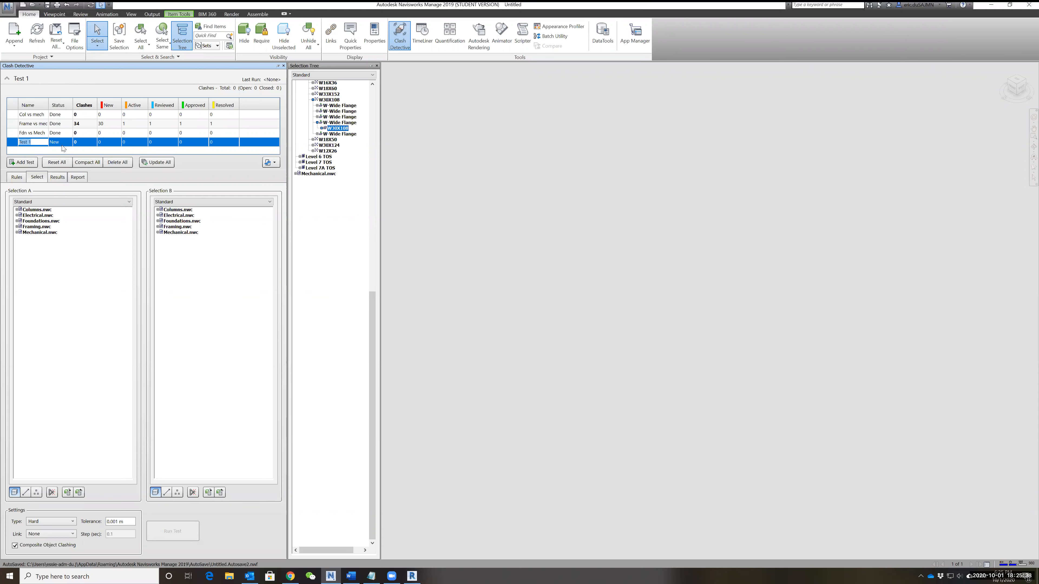
pyautogui.click(17, 233)
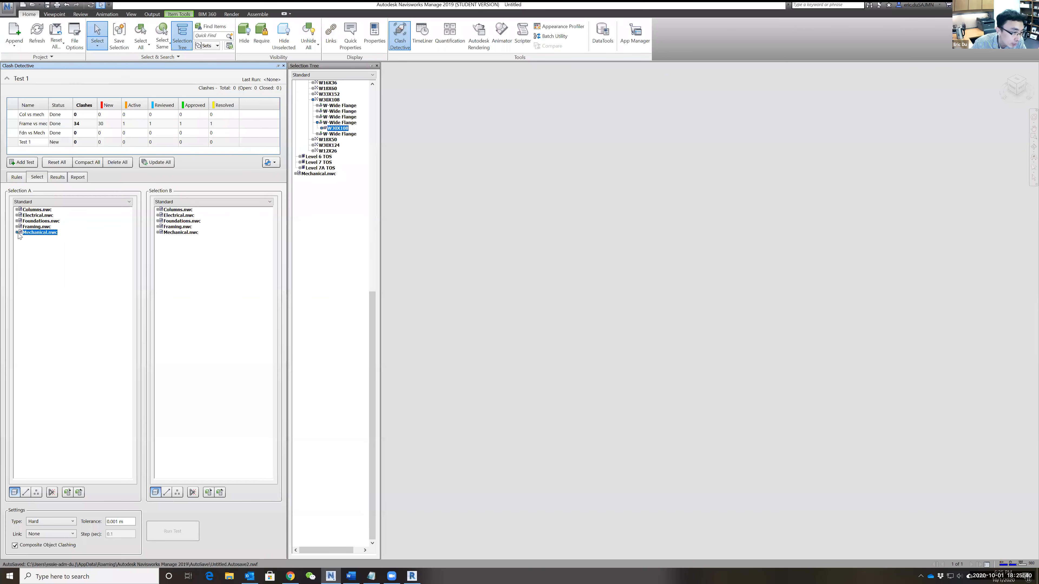
pyautogui.click(16, 232)
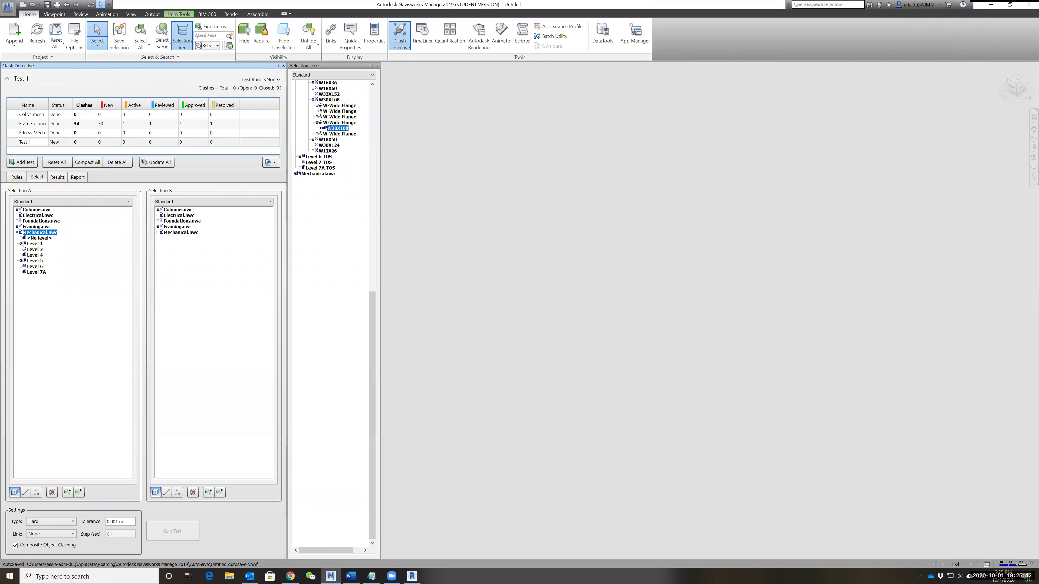
pyautogui.click(21, 244)
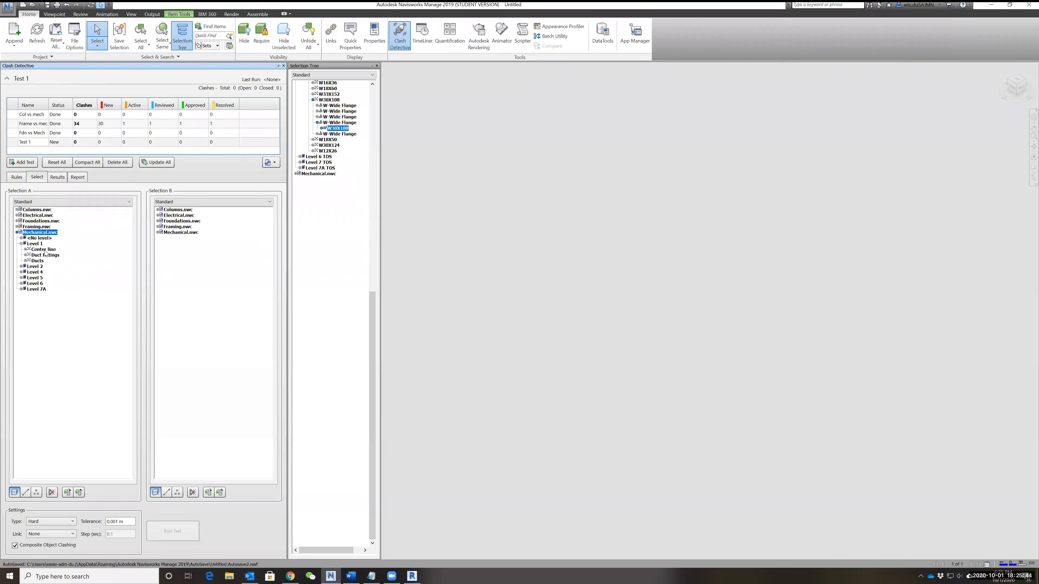
pyautogui.click(25, 261)
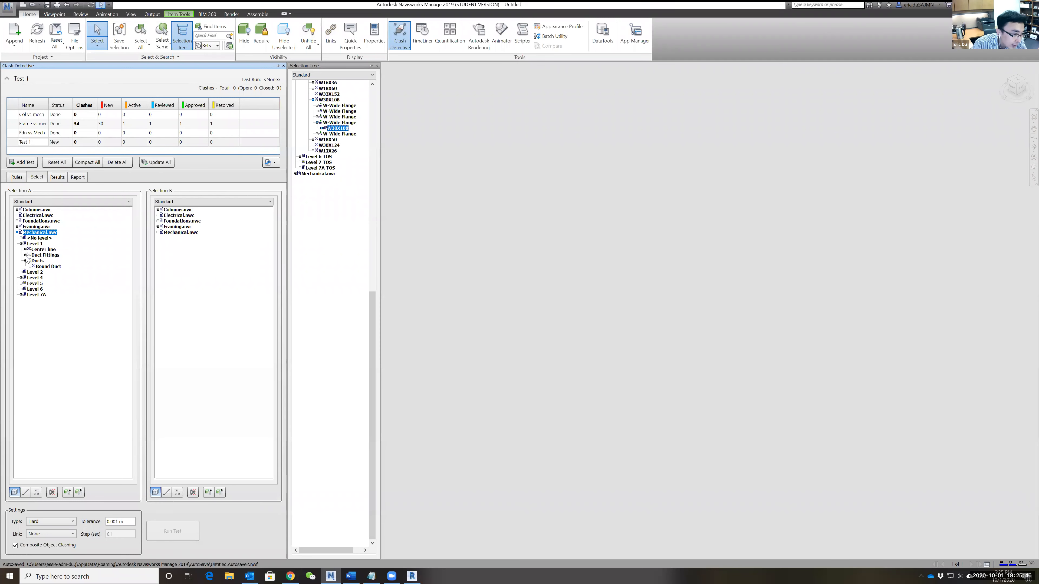
pyautogui.click(25, 255)
pyautogui.click(25, 249)
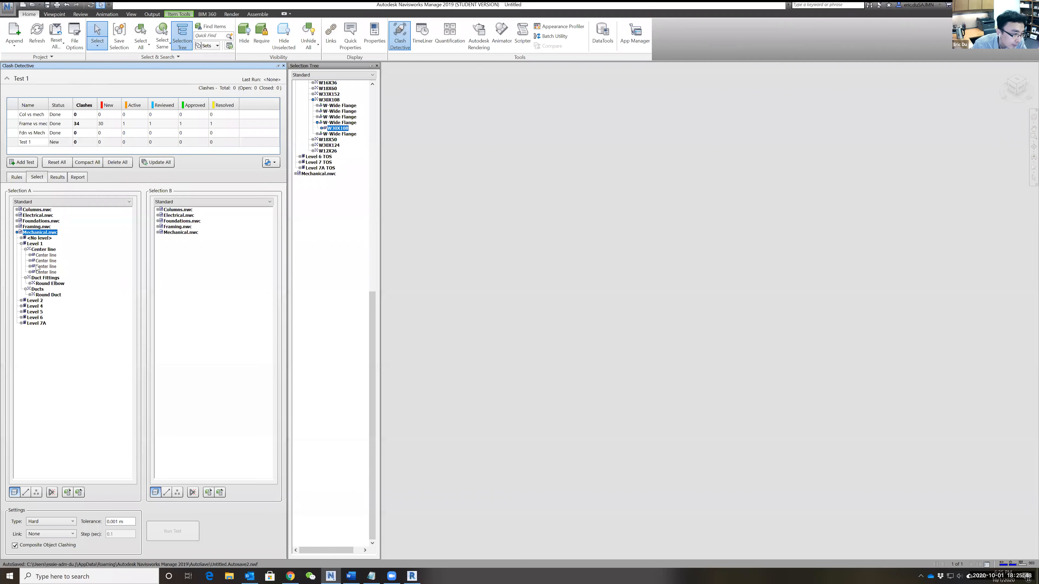
pyautogui.click(25, 278)
pyautogui.click(25, 283)
pyautogui.click(26, 249)
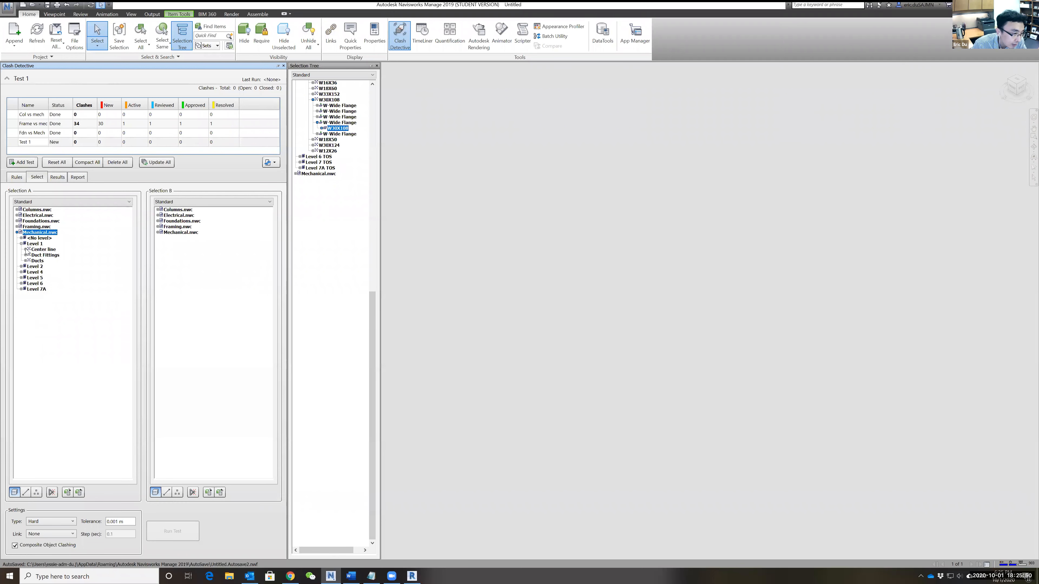
pyautogui.click(21, 244)
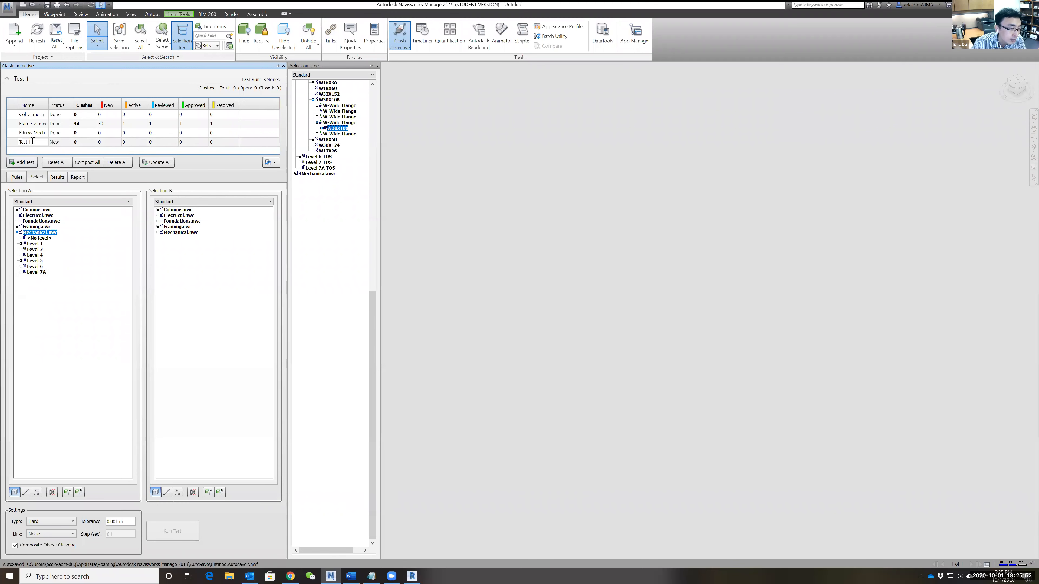
pyautogui.click(17, 233)
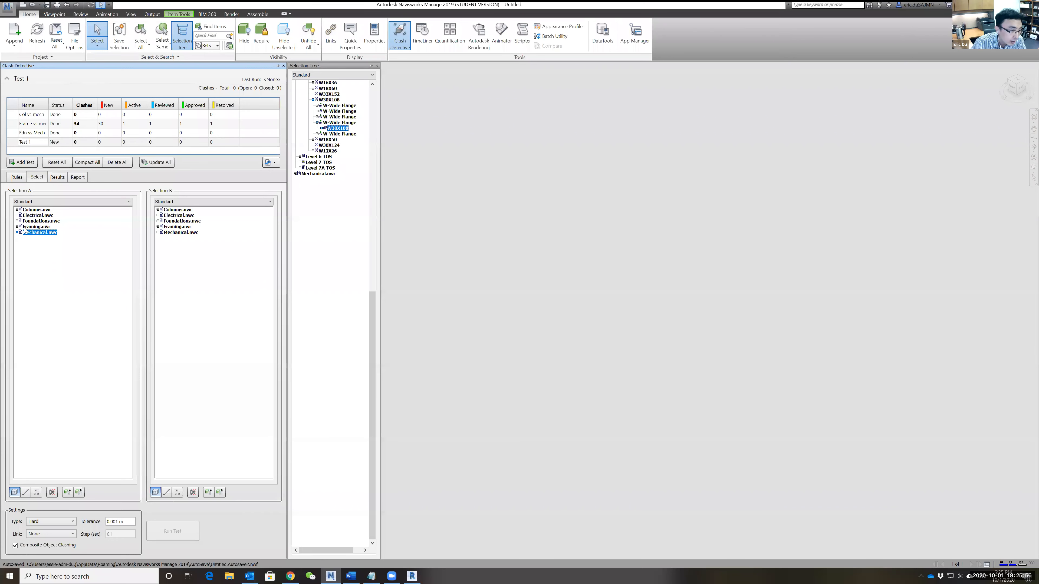
# Rename the new test "Col vs Elec" and run it with Columns.nwc against Electrical.nwc
pyautogui.doubleClick(31, 142)
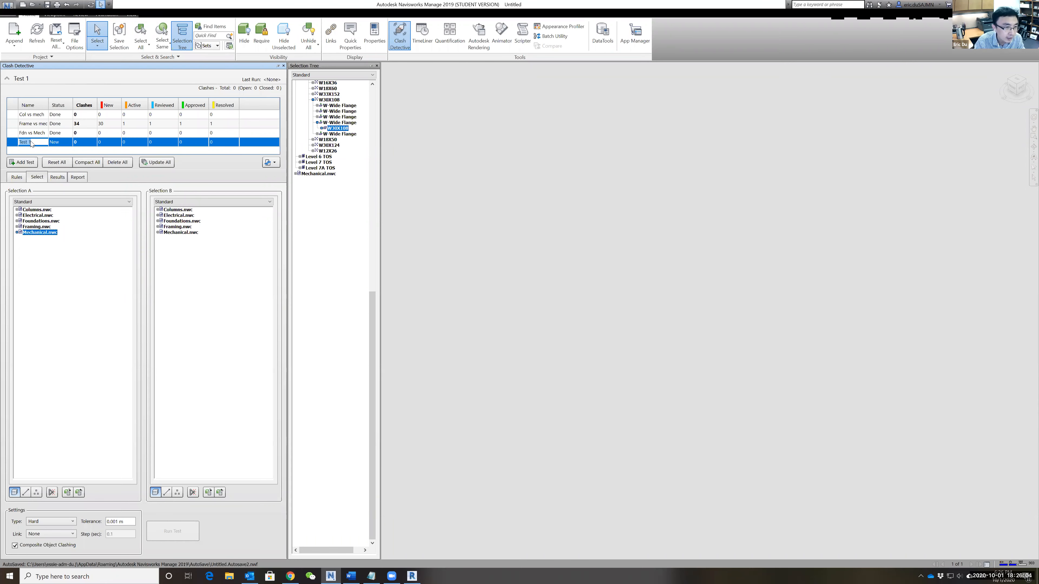
pyautogui.write('Col')
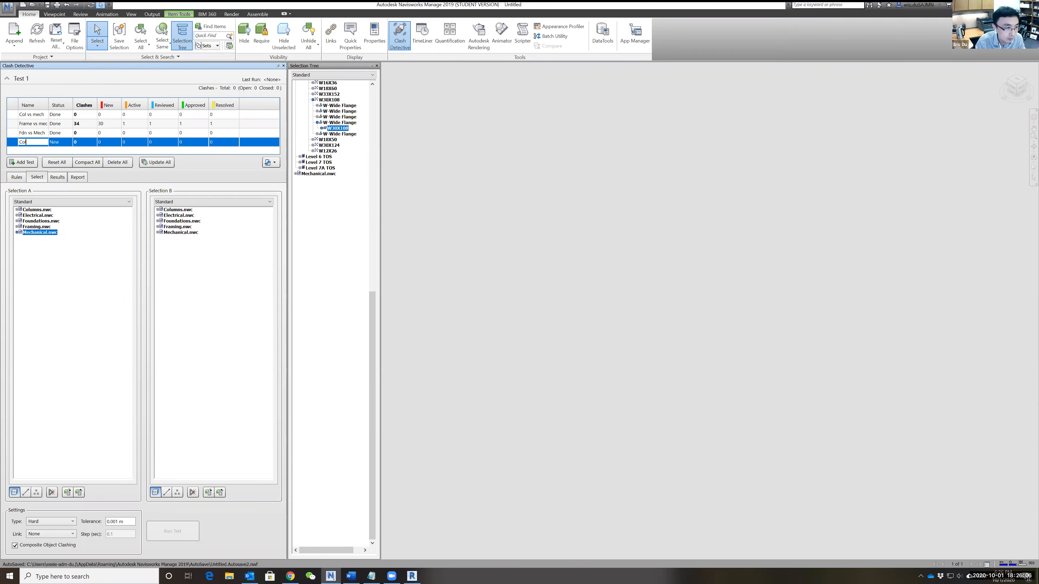
pyautogui.write(' vs')
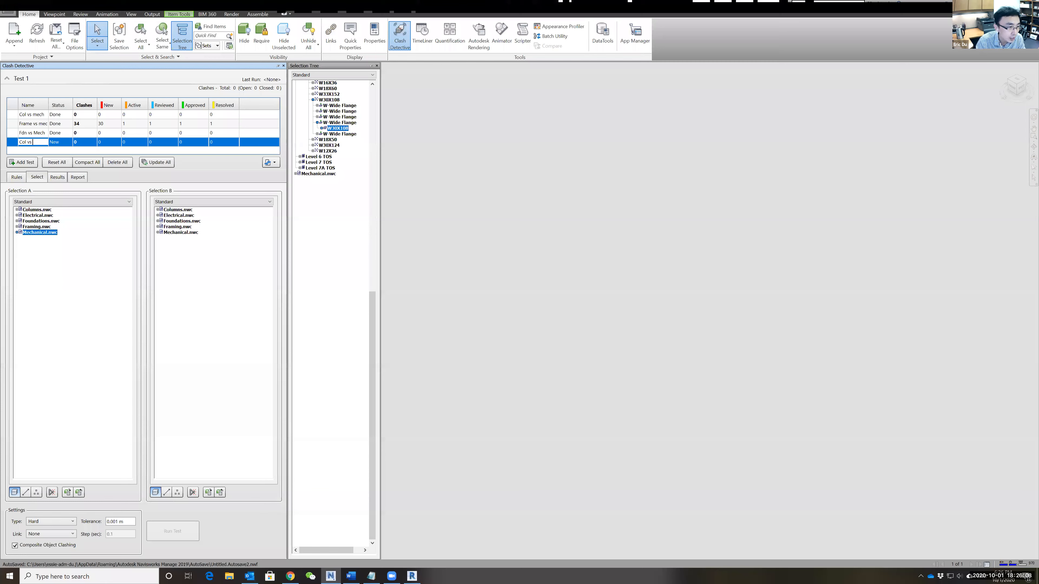
pyautogui.write(' Elec')
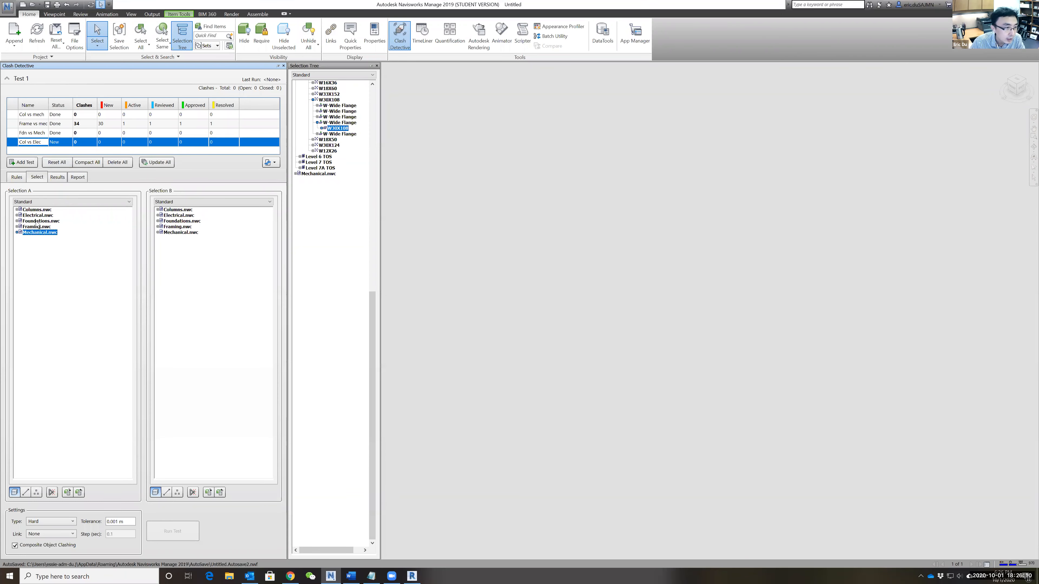
pyautogui.click(37, 210)
pyautogui.click(179, 216)
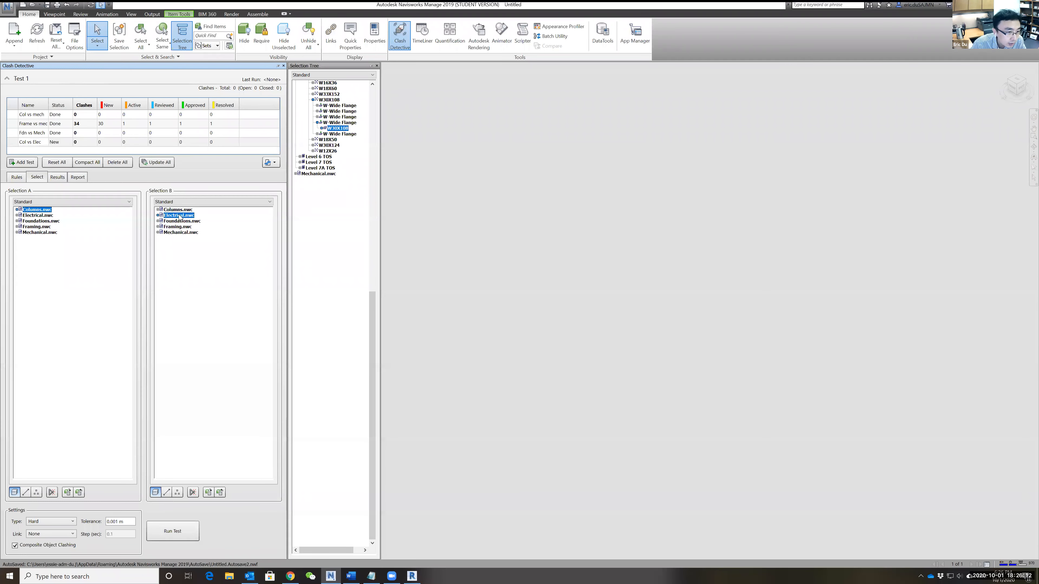
pyautogui.click(177, 537)
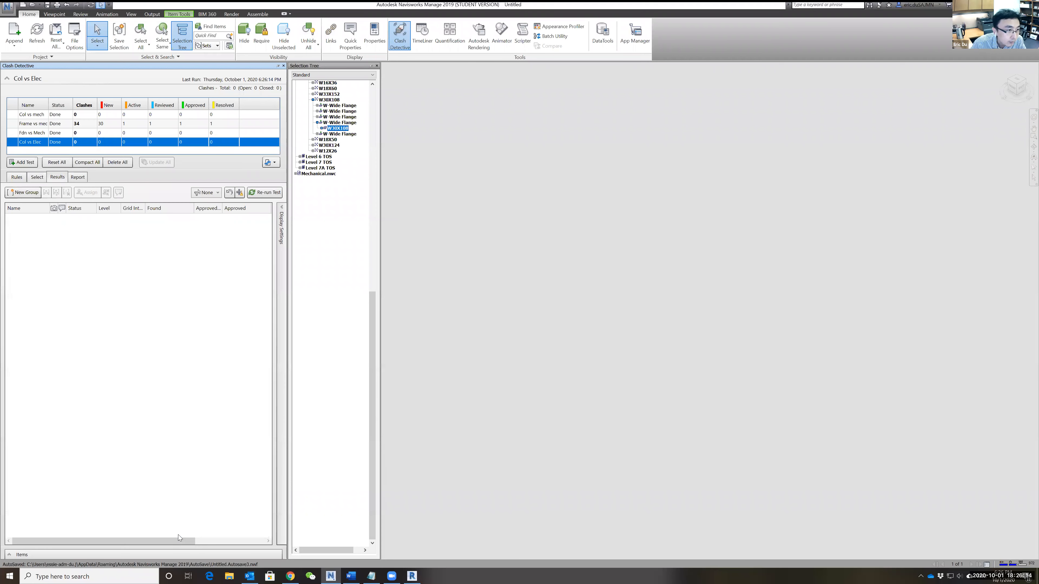
# Add a clash test named "Frame vs Elec" and run it with Framing.nwc against Electrical.nwc
pyautogui.click(22, 162)
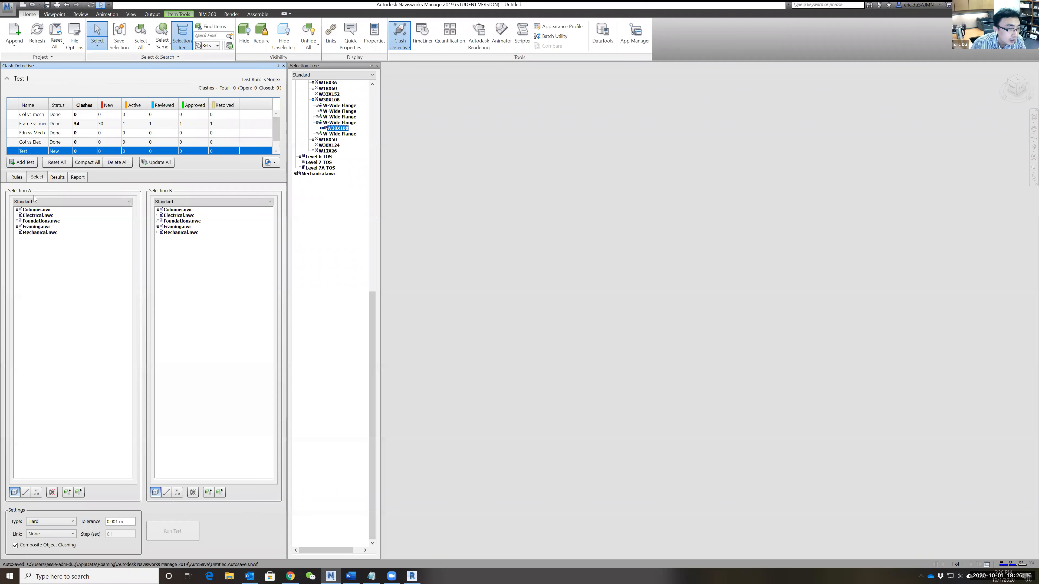
pyautogui.click(32, 142)
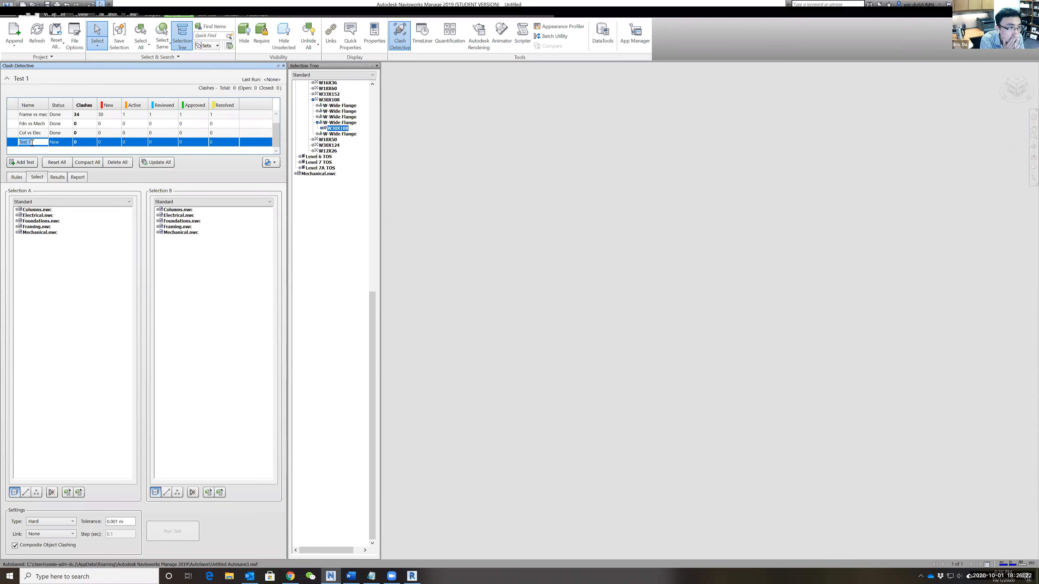
pyautogui.write('Frame vs')
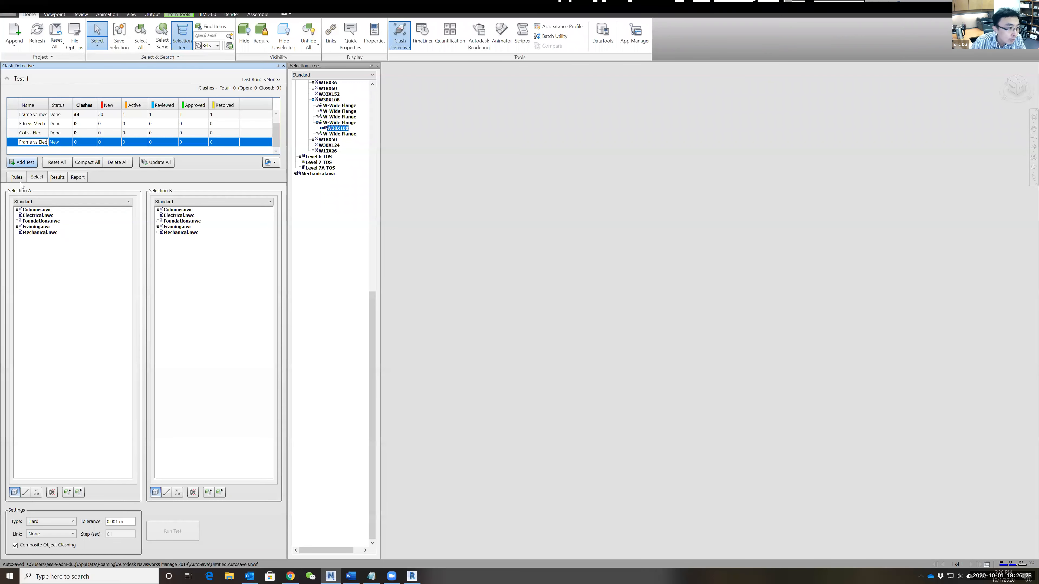
pyautogui.click(36, 228)
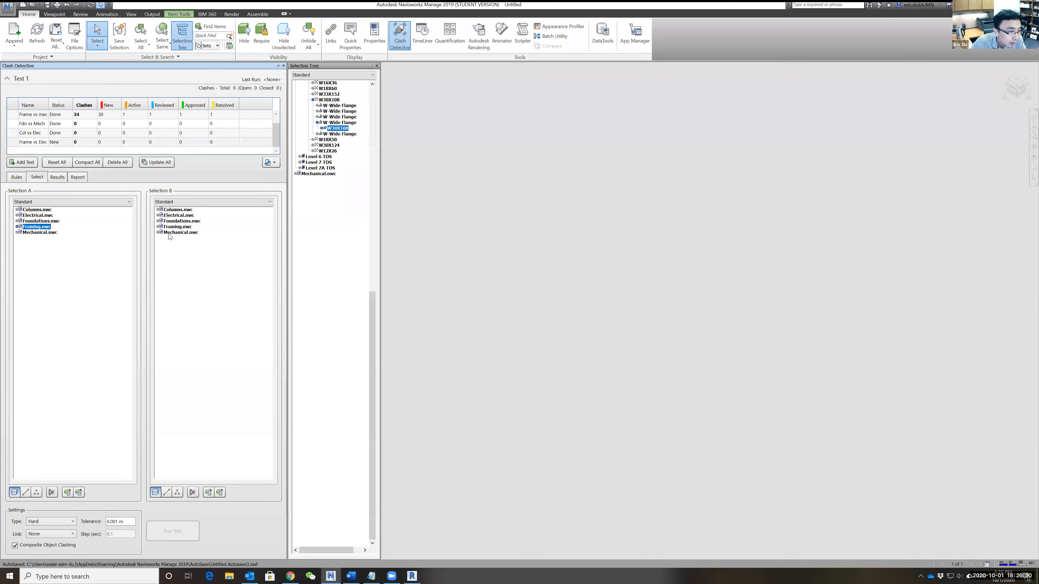
pyautogui.click(178, 216)
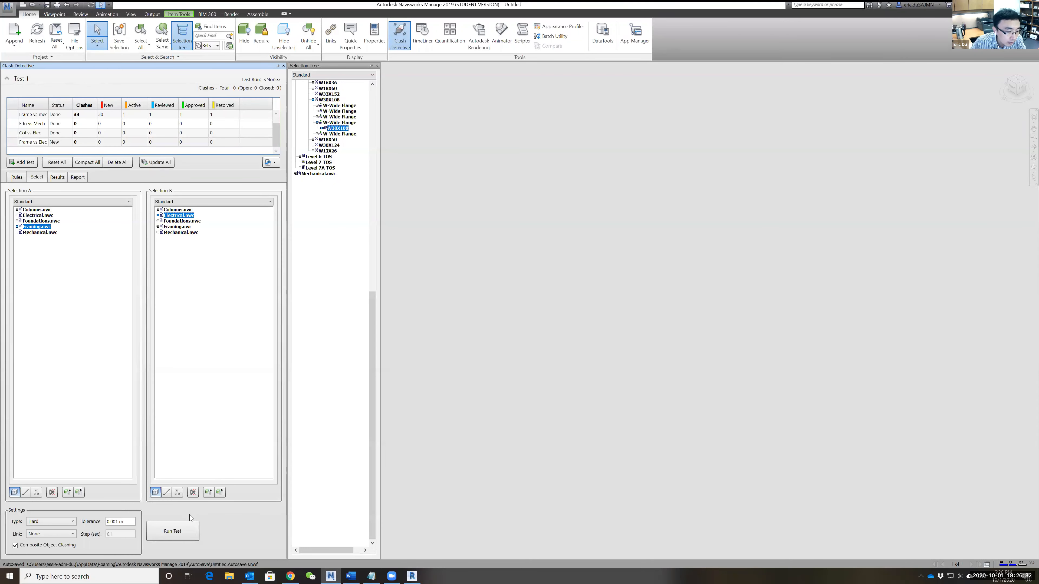
pyautogui.click(173, 531)
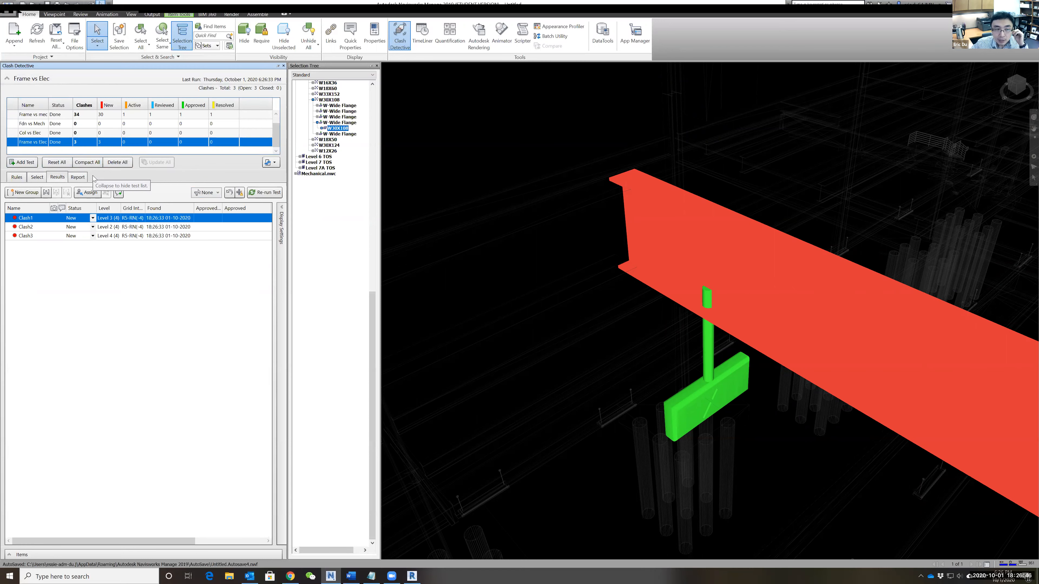
# Open the report settings for the clash tests
pyautogui.click(78, 177)
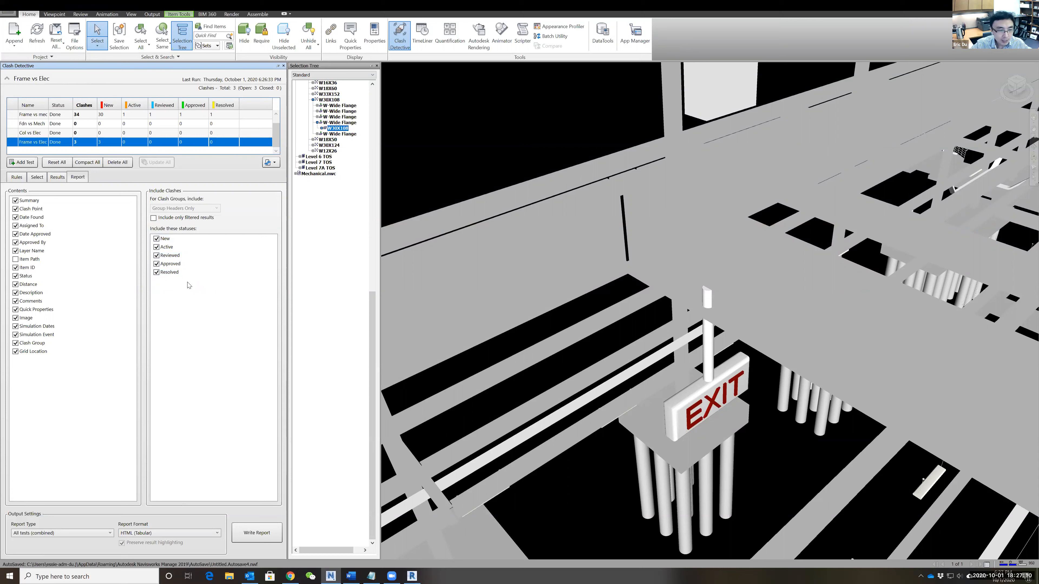
pyautogui.click(157, 255)
pyautogui.click(158, 264)
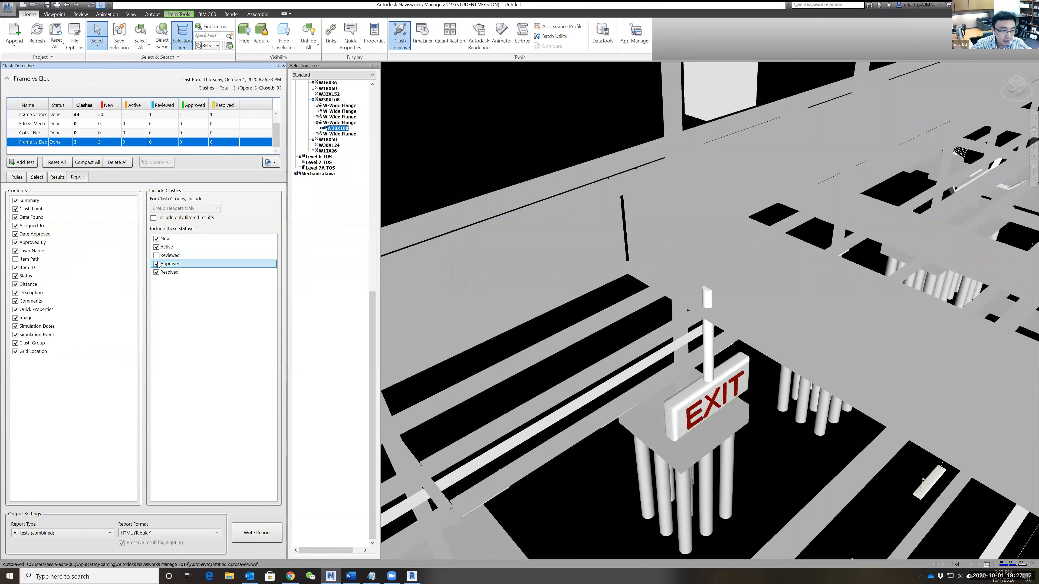
pyautogui.click(157, 256)
pyautogui.click(158, 264)
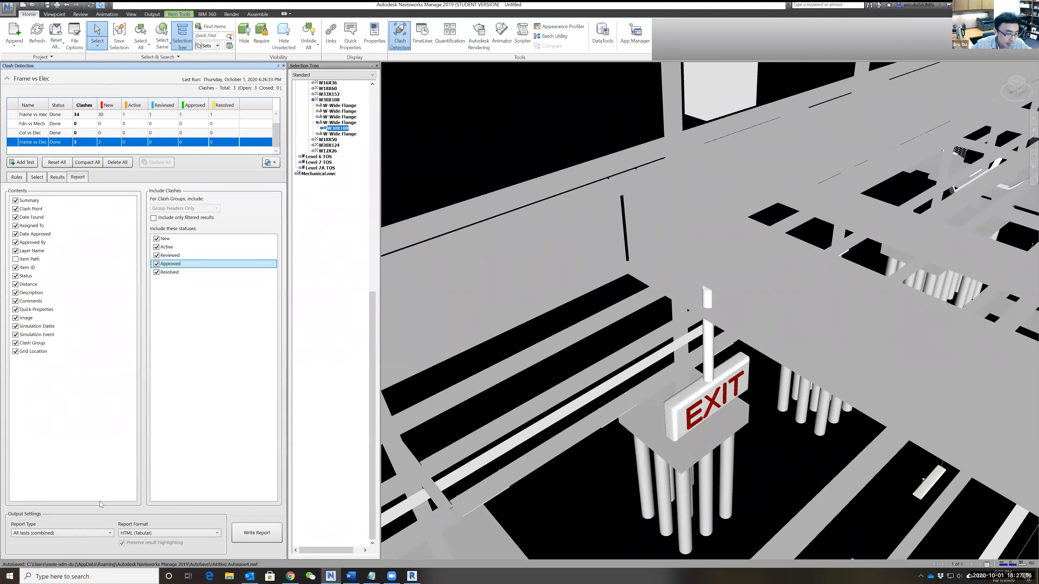
# Set the clash report to cover all tests (combined) in HTML (Tabular) format
pyautogui.click(77, 534)
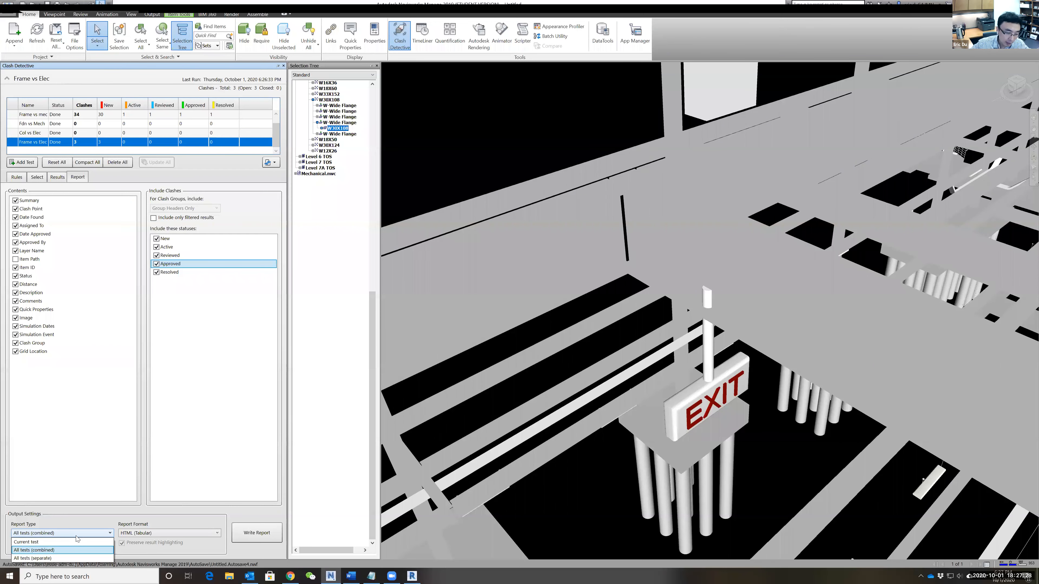
pyautogui.click(49, 550)
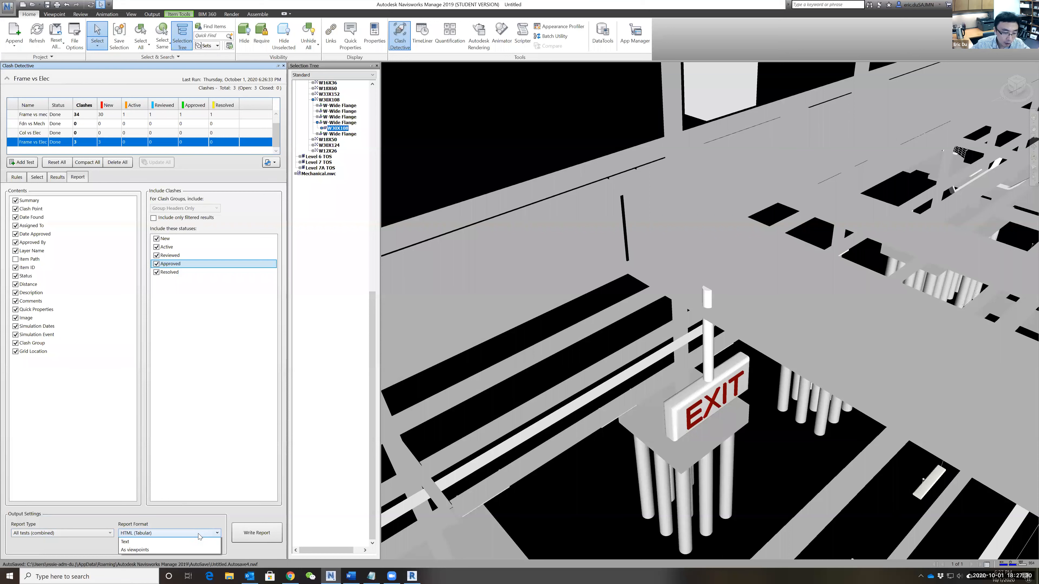
pyautogui.click(198, 534)
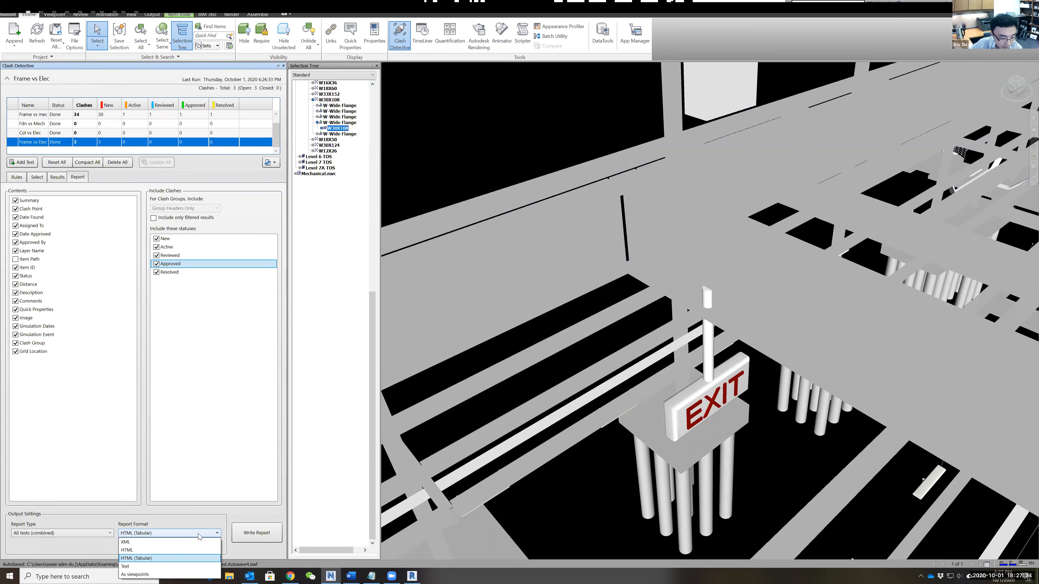
pyautogui.click(158, 558)
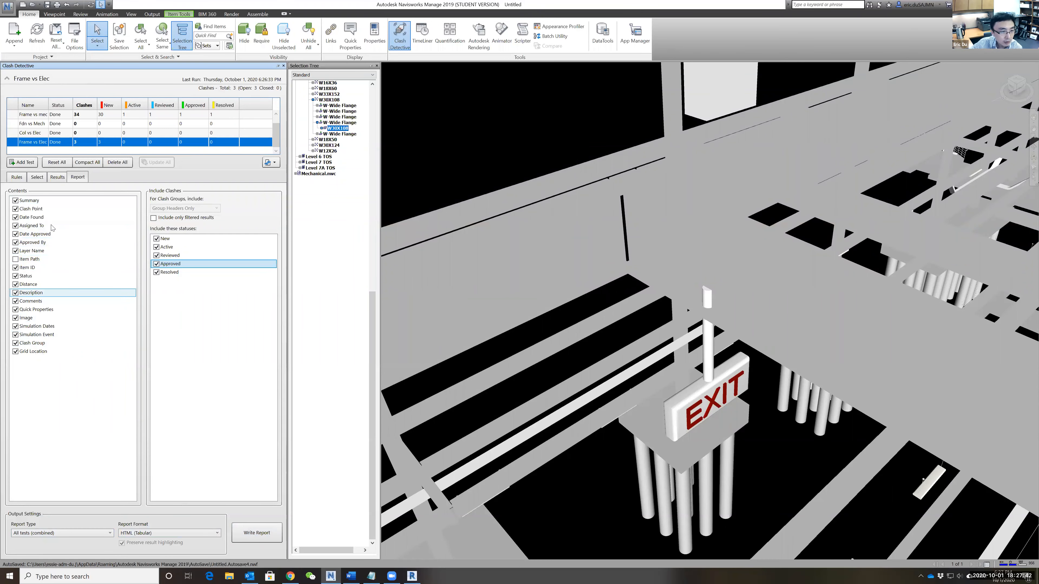
# Write the clash report to the Desktop as "clash detection test 1.html"
pyautogui.click(257, 533)
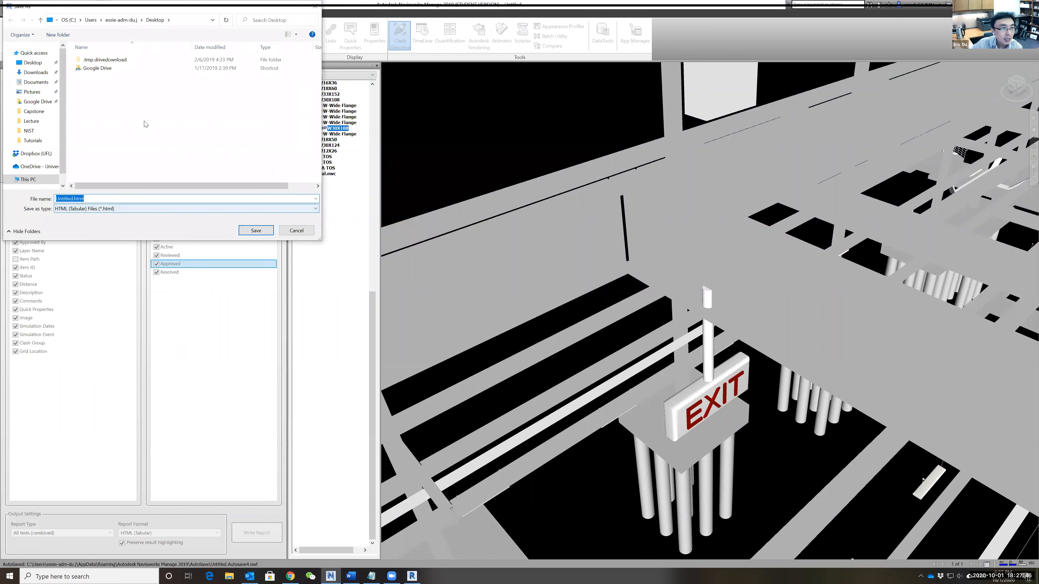
pyautogui.click(67, 200)
pyautogui.doubleClick(68, 200)
pyautogui.write('clash d')
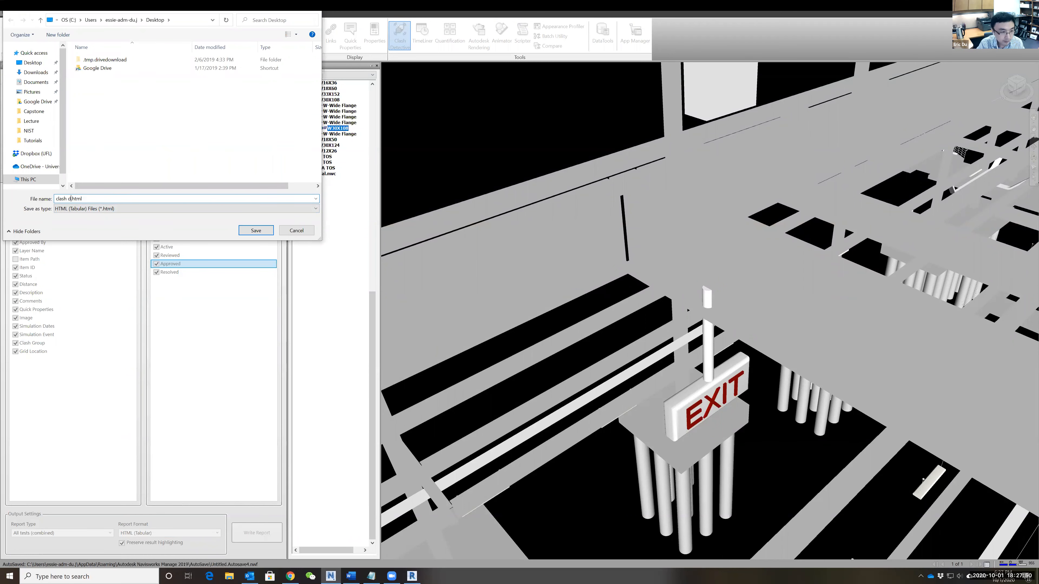
pyautogui.write('e')
pyautogui.write('tection te')
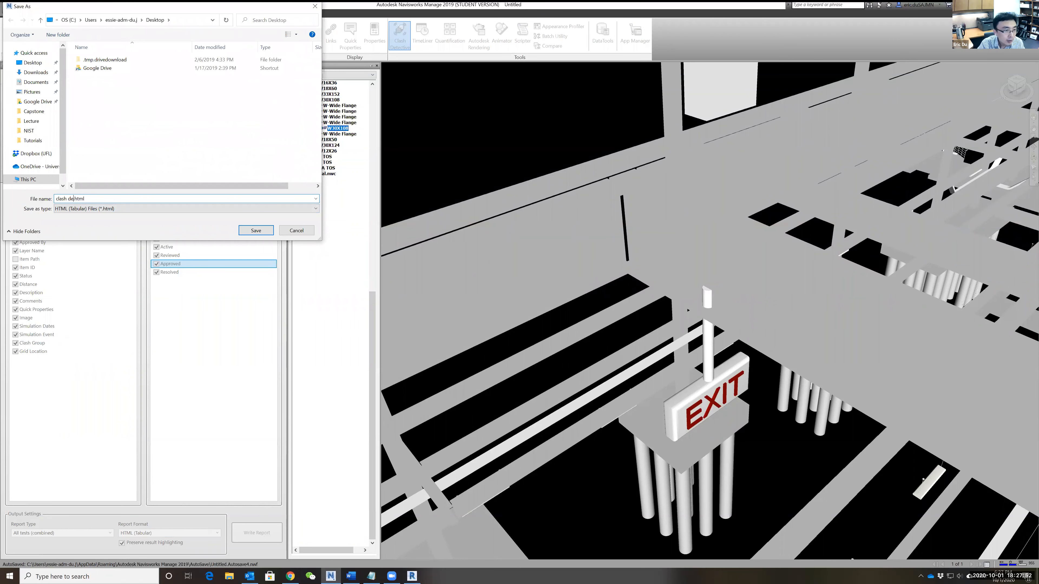
pyautogui.write('st 1')
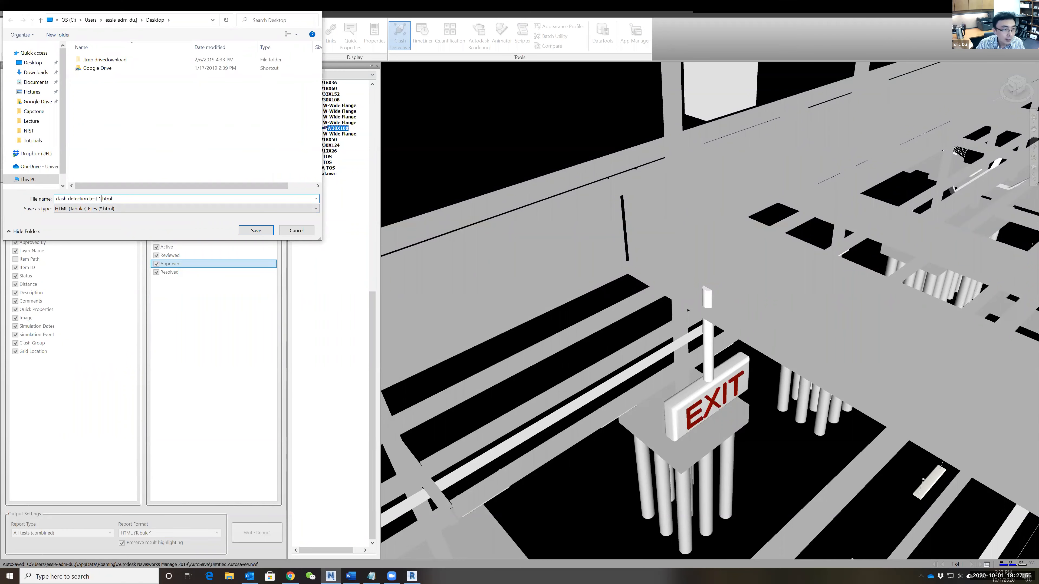
pyautogui.press('Return')
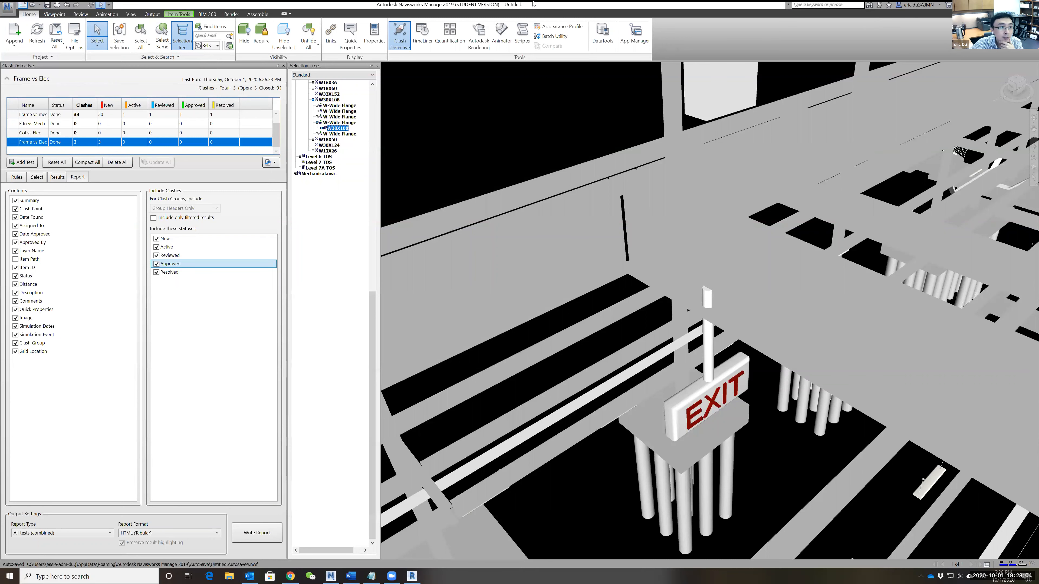
# Switch away from Navisworks and close the untitled Notepad note without saving, along with Summary.docx in Word, to reach the desktop
pyautogui.hotkey('alt', 'Tab')
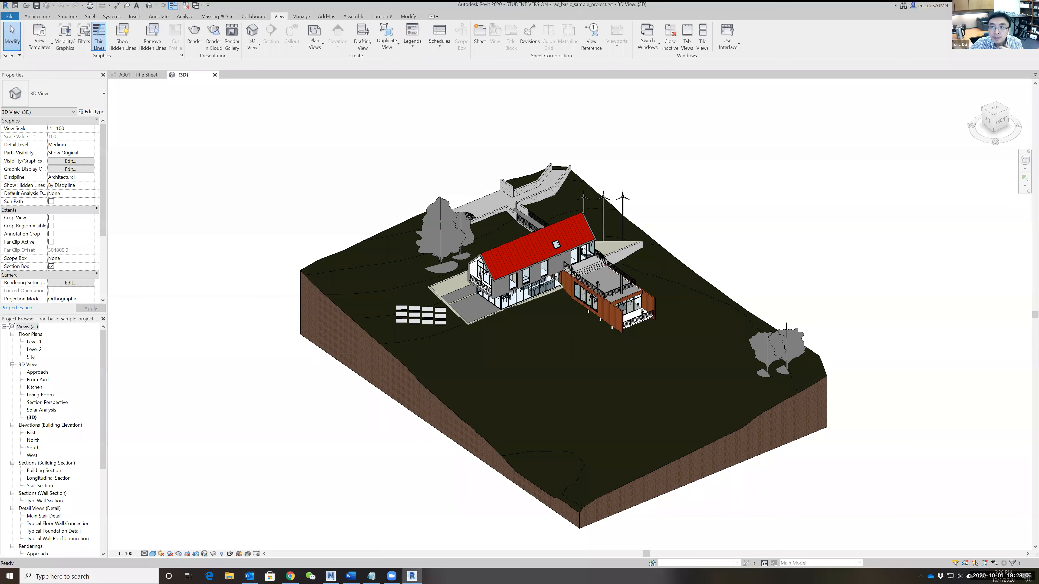
pyautogui.hotkey('alt', 'Tab')
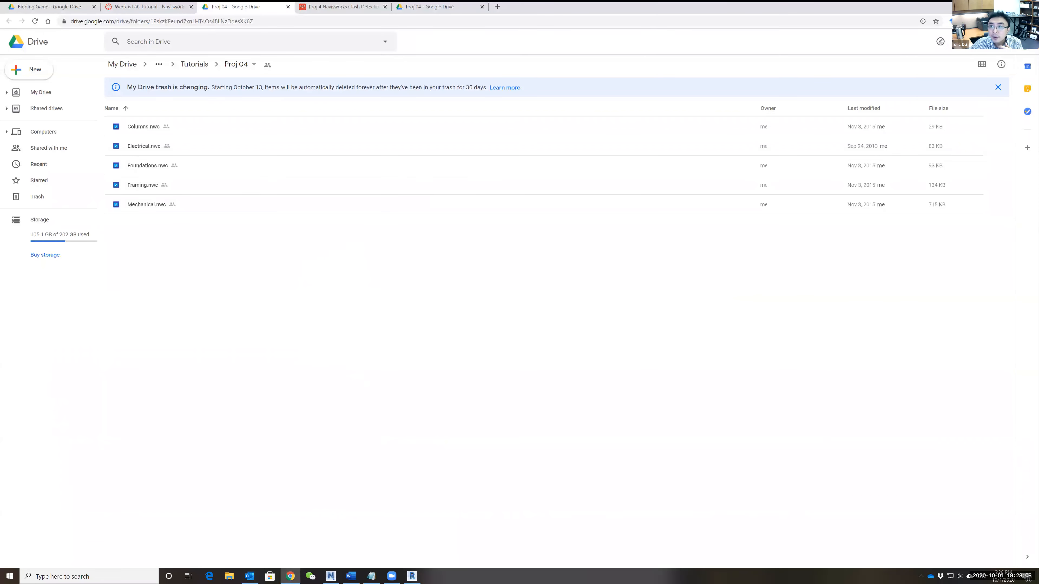
pyautogui.hotkey('alt', 'Tab')
pyautogui.hotkey('alt', 'Tab')
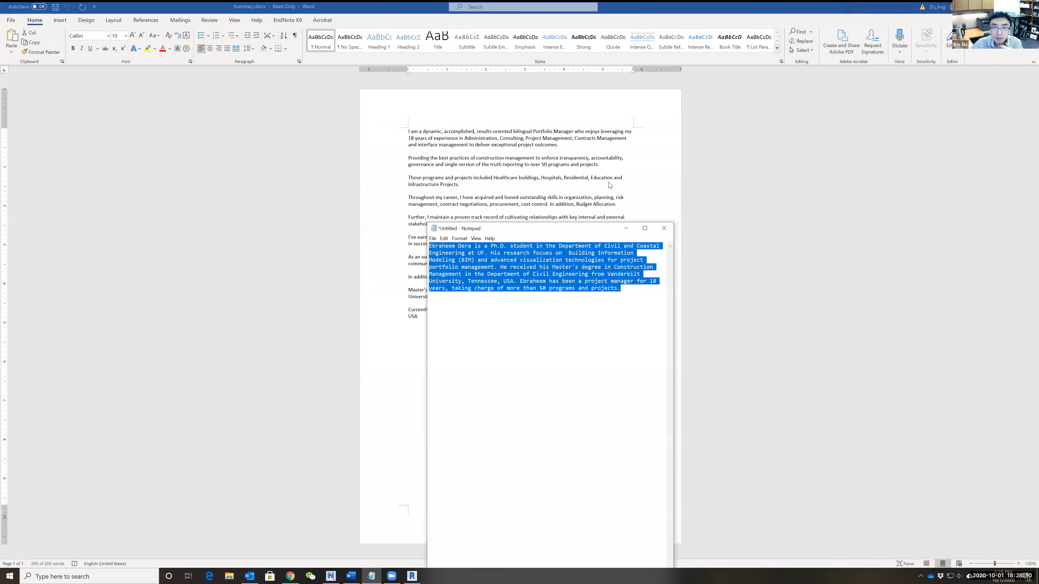
pyautogui.click(664, 228)
pyautogui.click(533, 289)
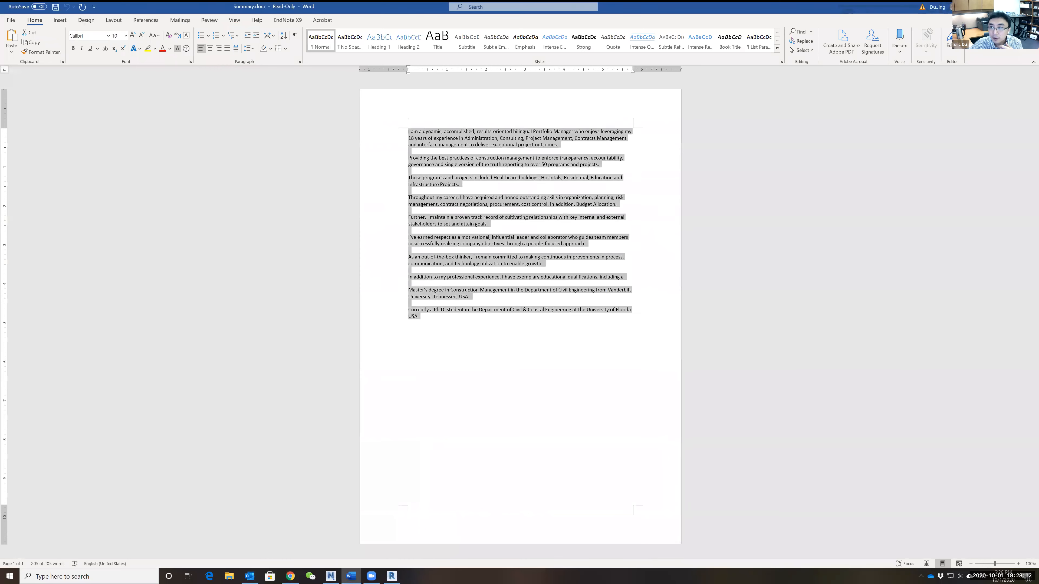
pyautogui.hotkey('ctrl', 'w')
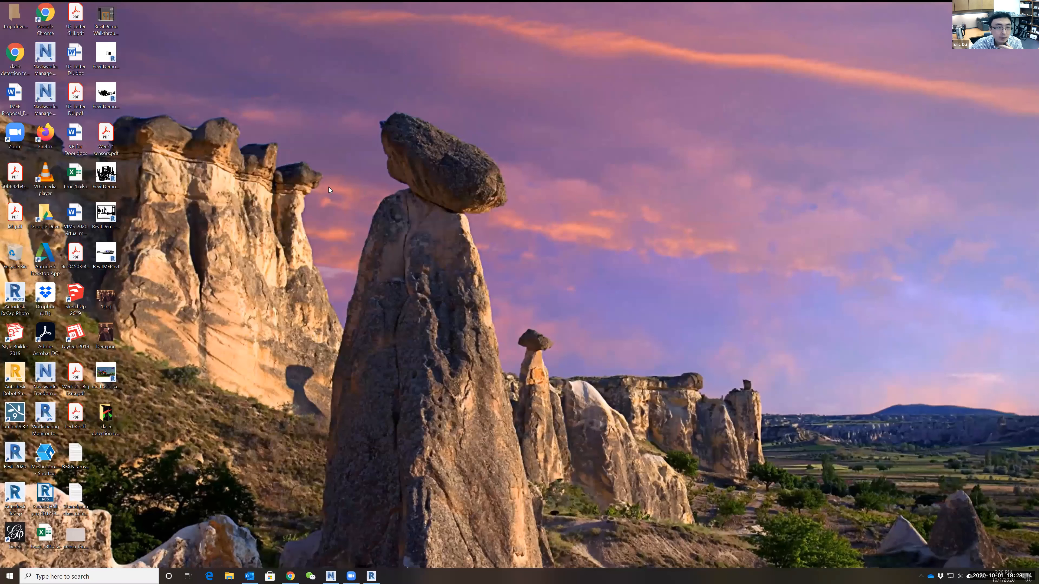
# Open the saved "clash detection test 1" HTML report from the desktop in the browser
pyautogui.click(117, 439)
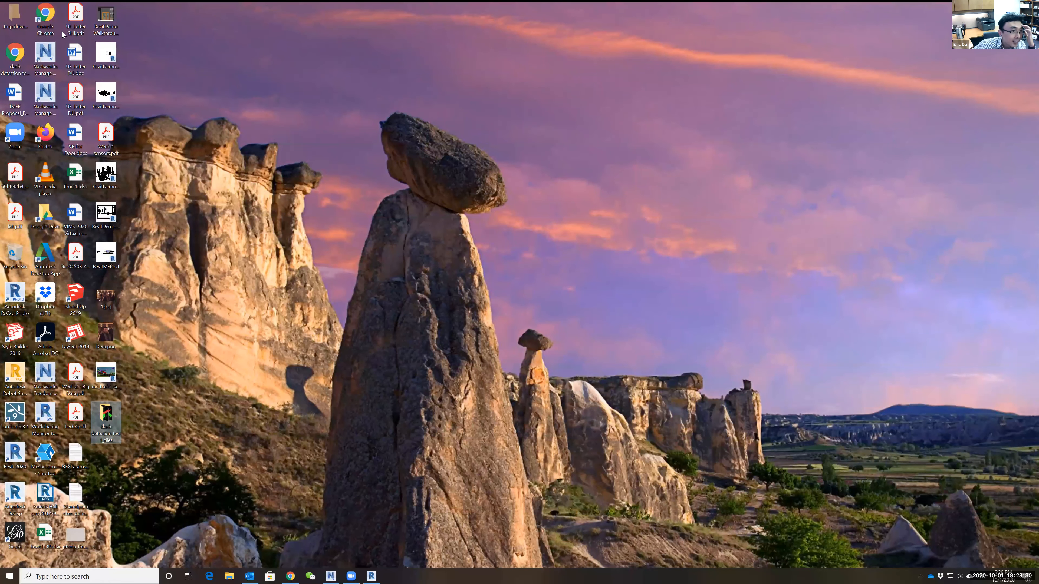
pyautogui.click(18, 56)
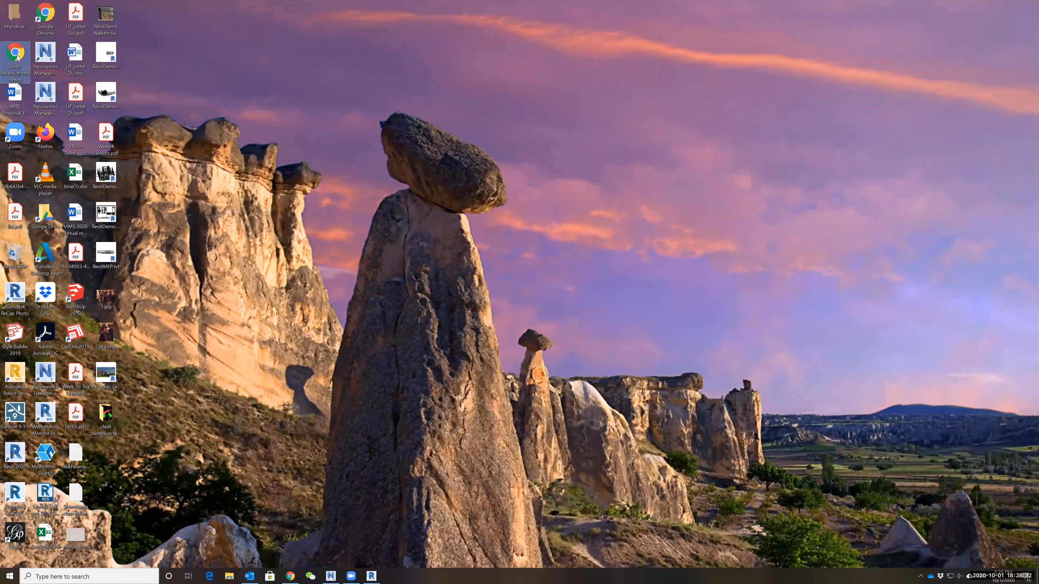
pyautogui.doubleClick(18, 56)
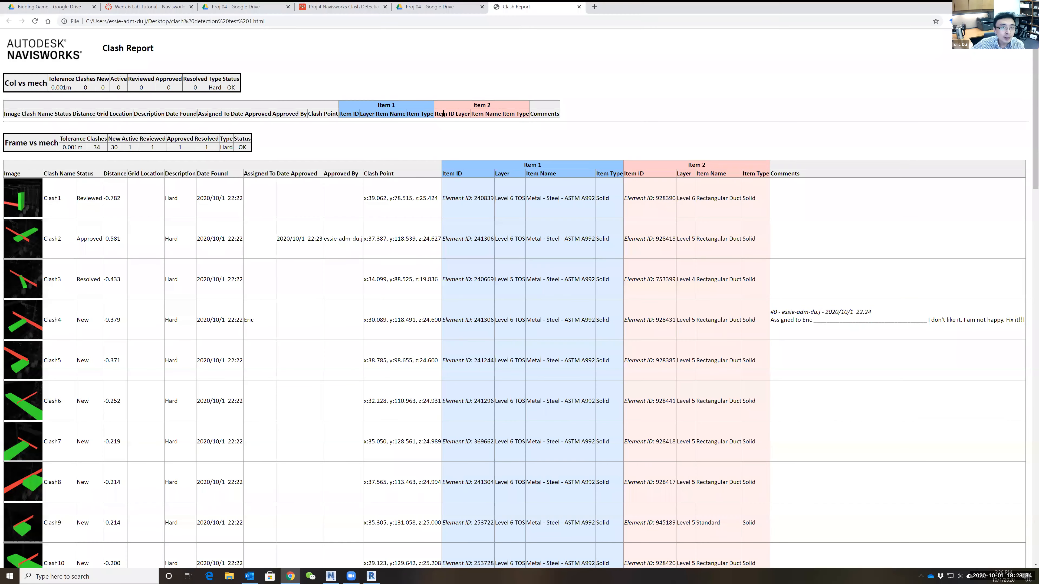
# Examine the report's heading, test summaries and the first rows of the Frame vs mech clash table
pyautogui.scroll(-2, 395, 278)
pyautogui.scroll(2, 344, 332)
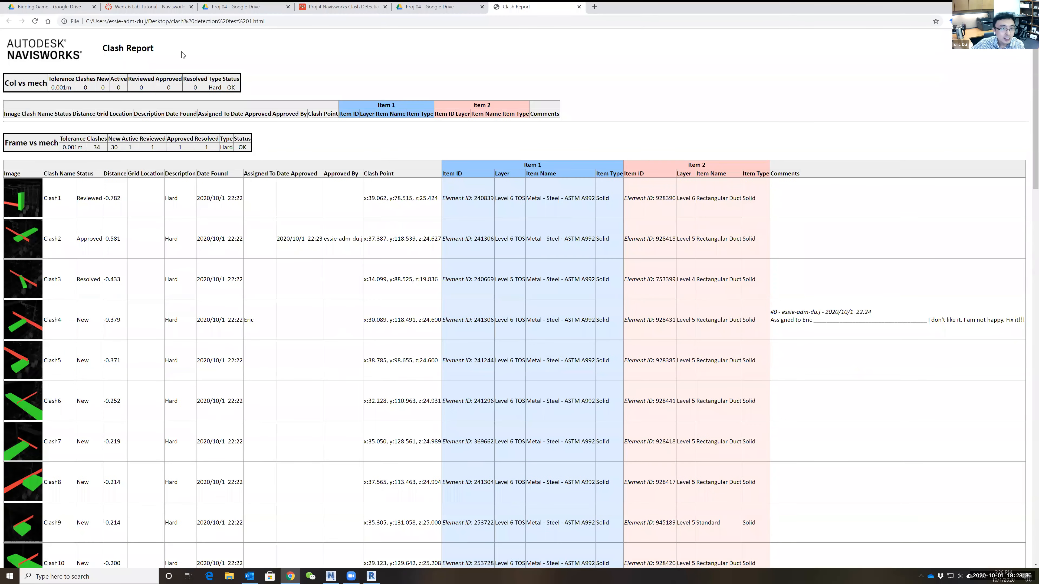
pyautogui.tripleClick(104, 50)
pyautogui.click(107, 51)
pyautogui.scroll(-15, 292, 287)
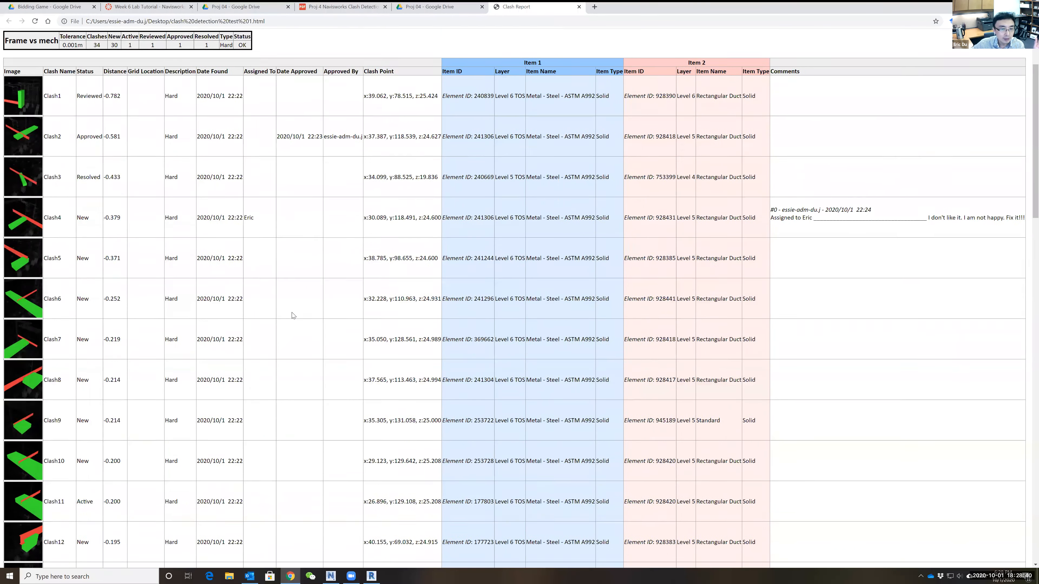
pyautogui.scroll(15, 293, 320)
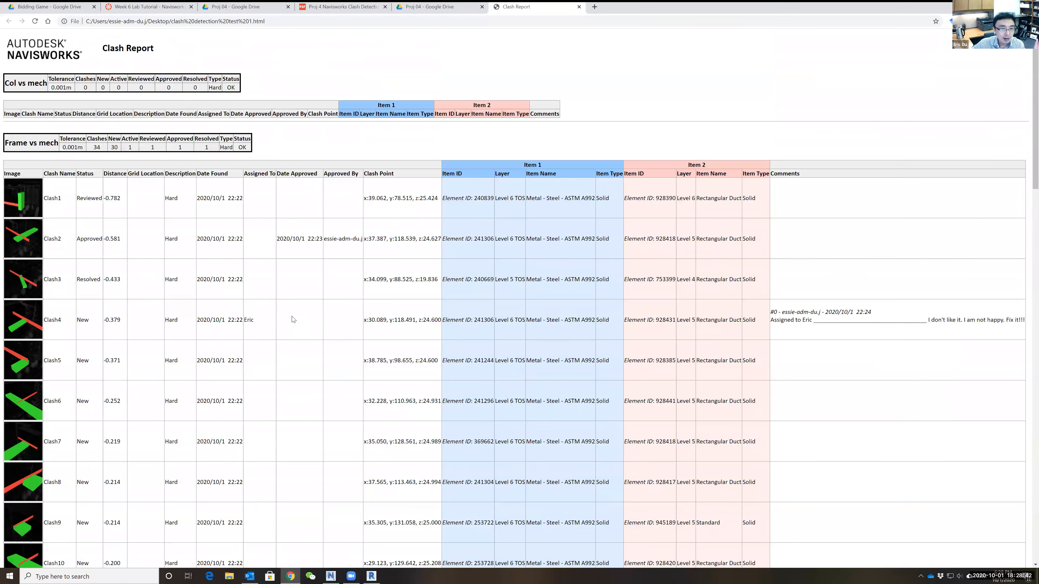
pyautogui.scroll(-1, 298, 274)
pyautogui.scroll(1, 299, 258)
pyautogui.scroll(-1, 301, 241)
pyautogui.scroll(-3, 301, 241)
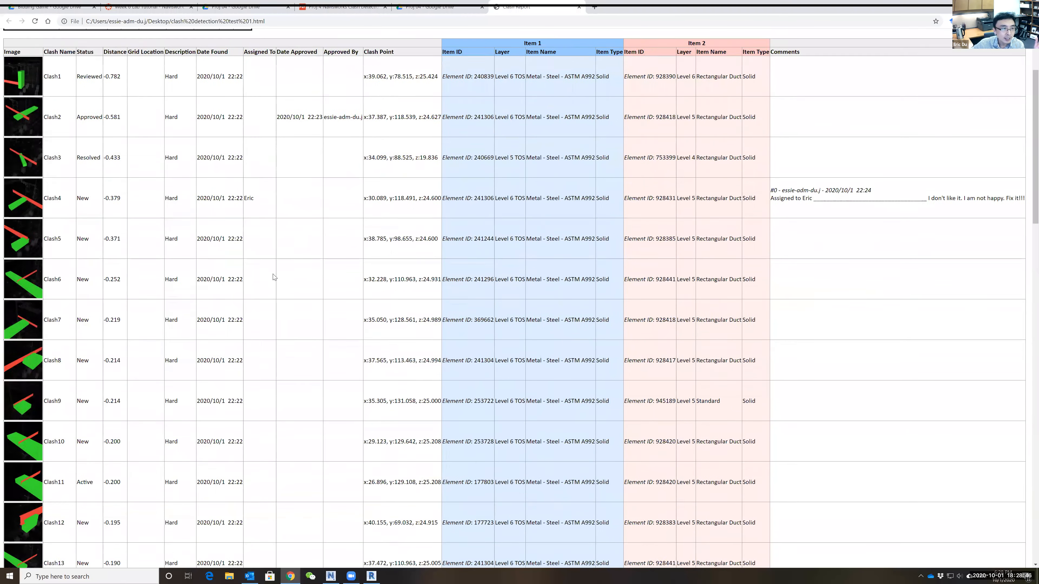
pyautogui.scroll(4, 271, 274)
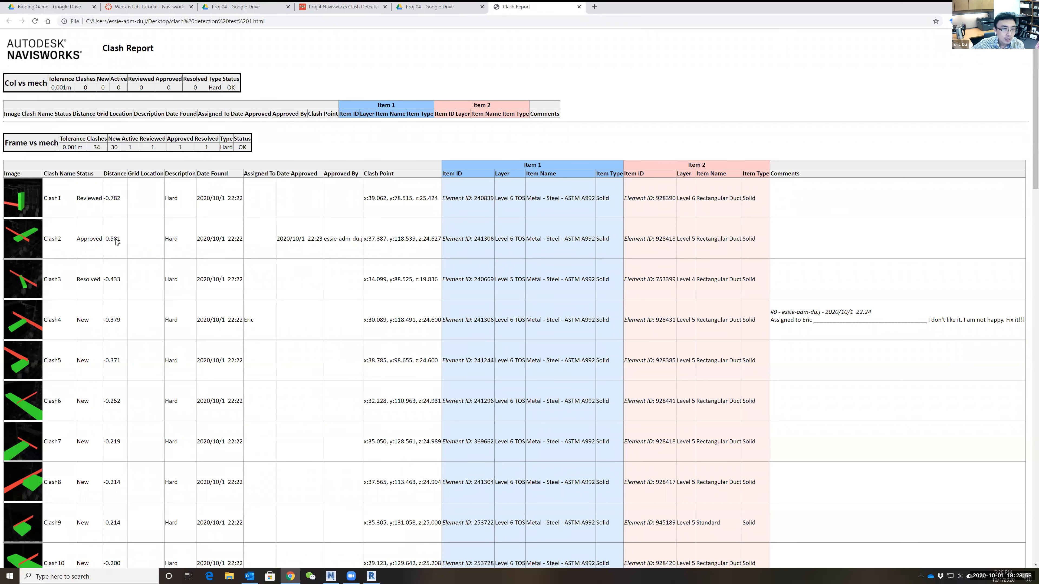
# View the full-size image of Clash2 from the Frame vs mech table and return to the report
pyautogui.scroll(-1, 240, 241)
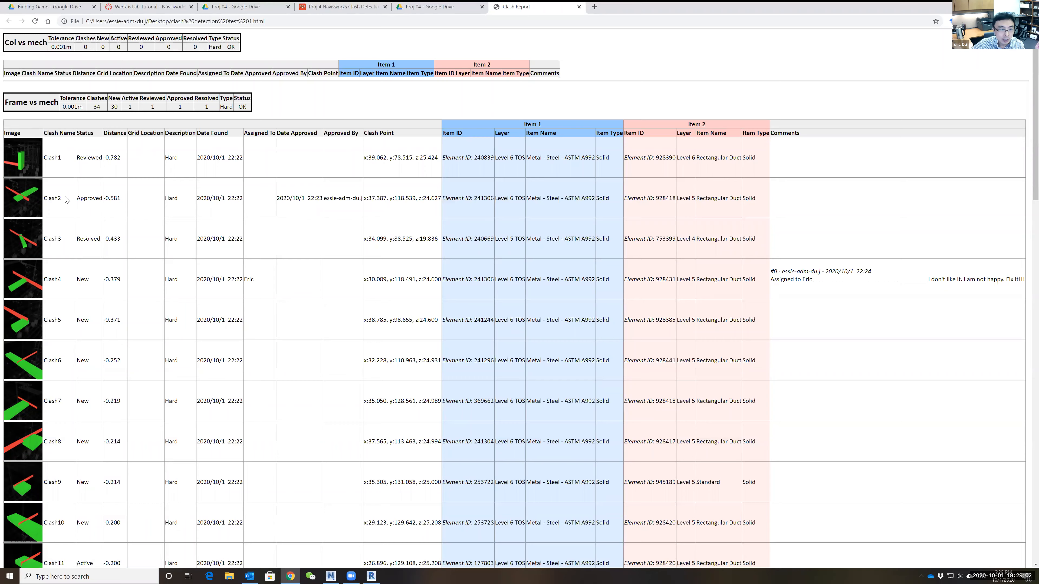
pyautogui.click(21, 204)
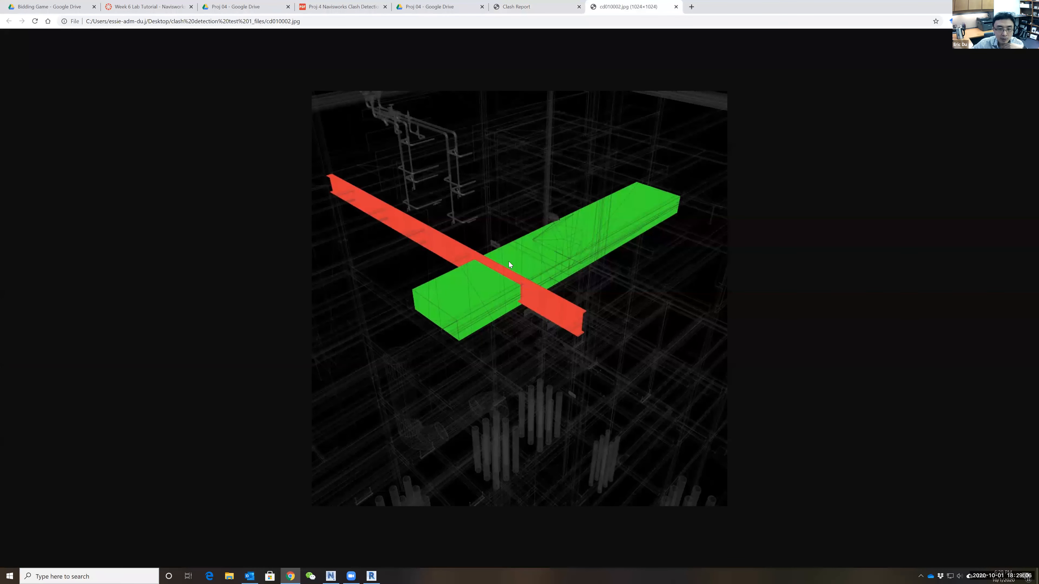
pyautogui.click(526, 7)
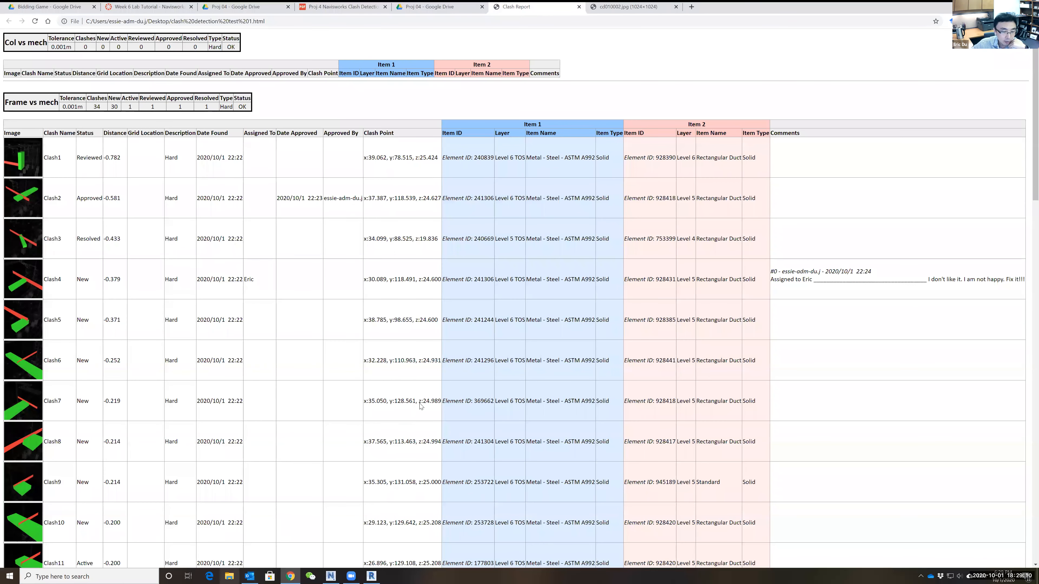
# View the clash images in the "clash detection test 1_files" folder, close it and return to the report in the browser
pyautogui.press('super+d')
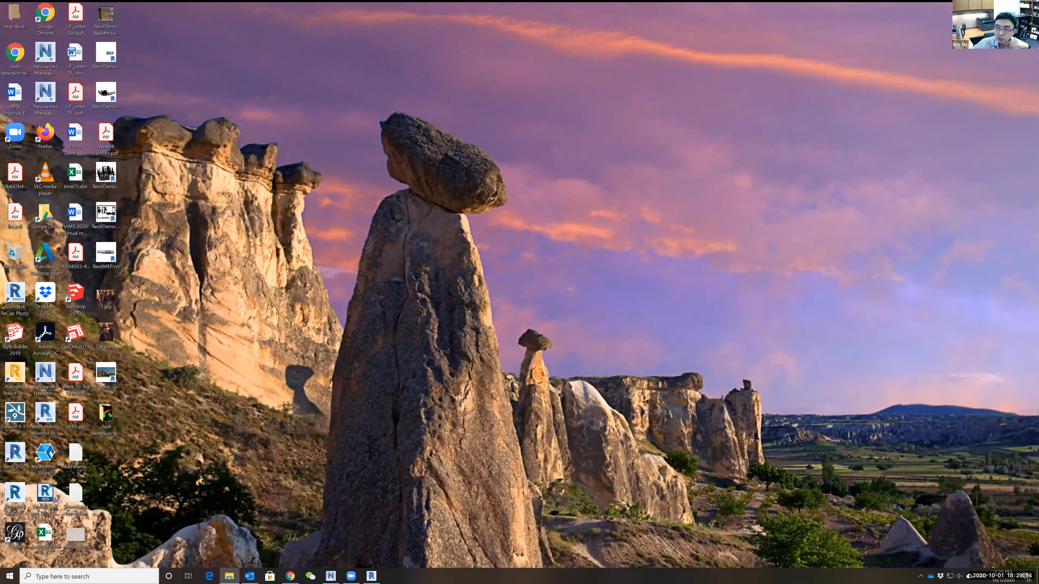
pyautogui.click(229, 577)
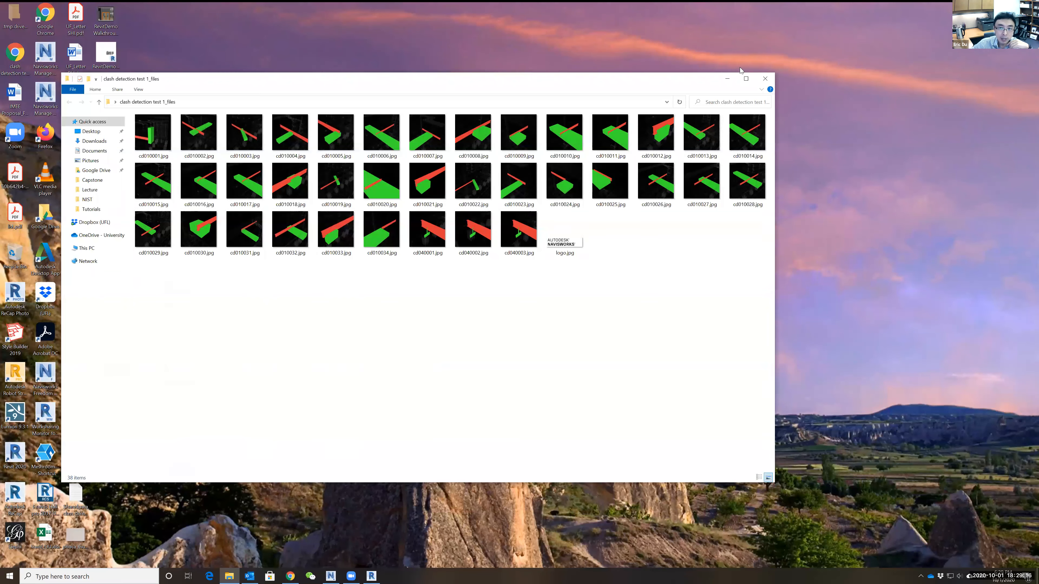
pyautogui.click(767, 75)
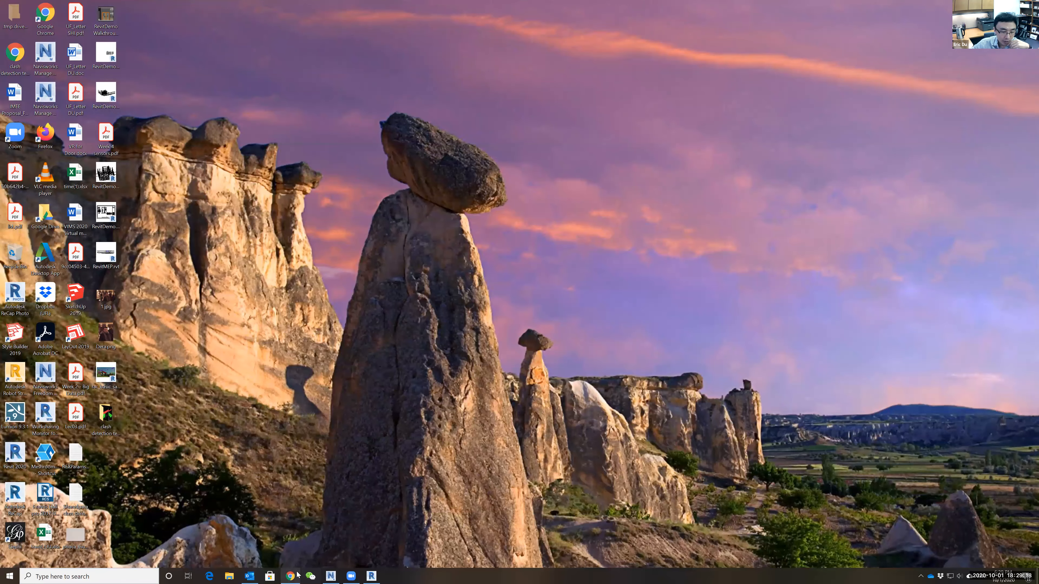
pyautogui.click(294, 574)
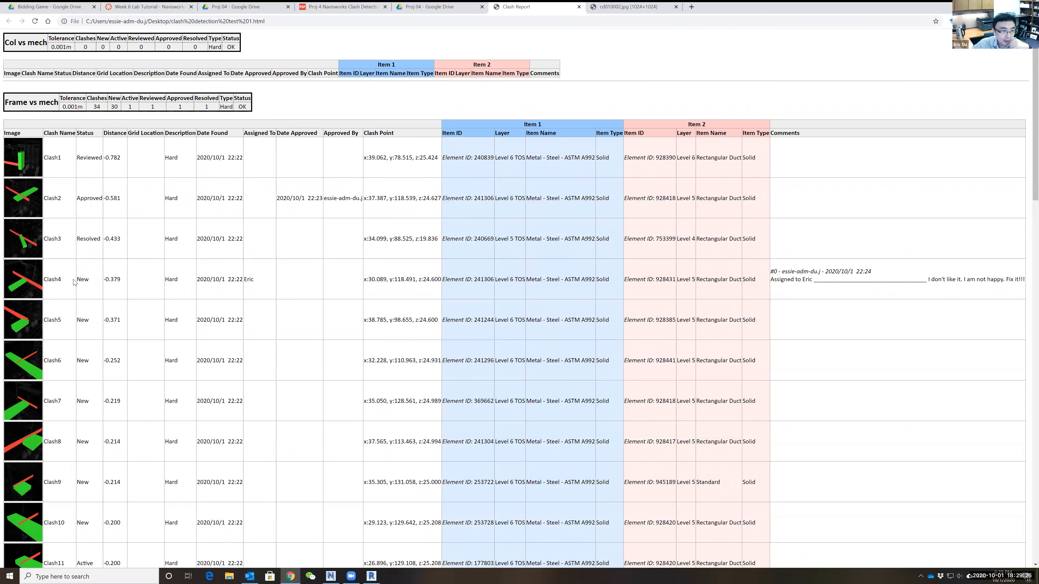
# Read the comment on Clash4 and review the remaining tests through Frame vs Elec, returning to the start of the report
pyautogui.moveTo(791, 282); pyautogui.dragTo(835, 282)
pyautogui.click(946, 286)
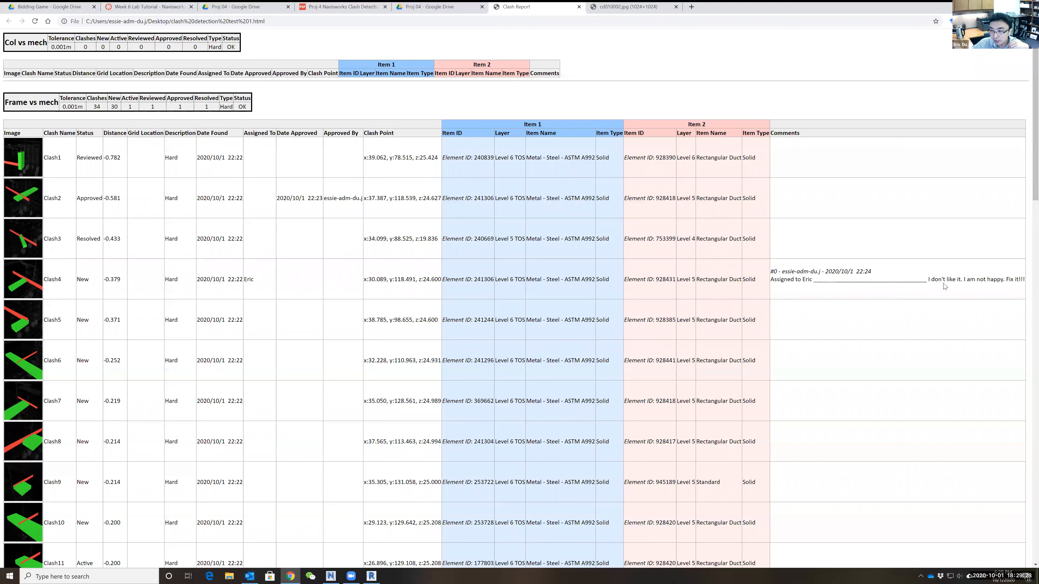
pyautogui.scroll(-15, 893, 283)
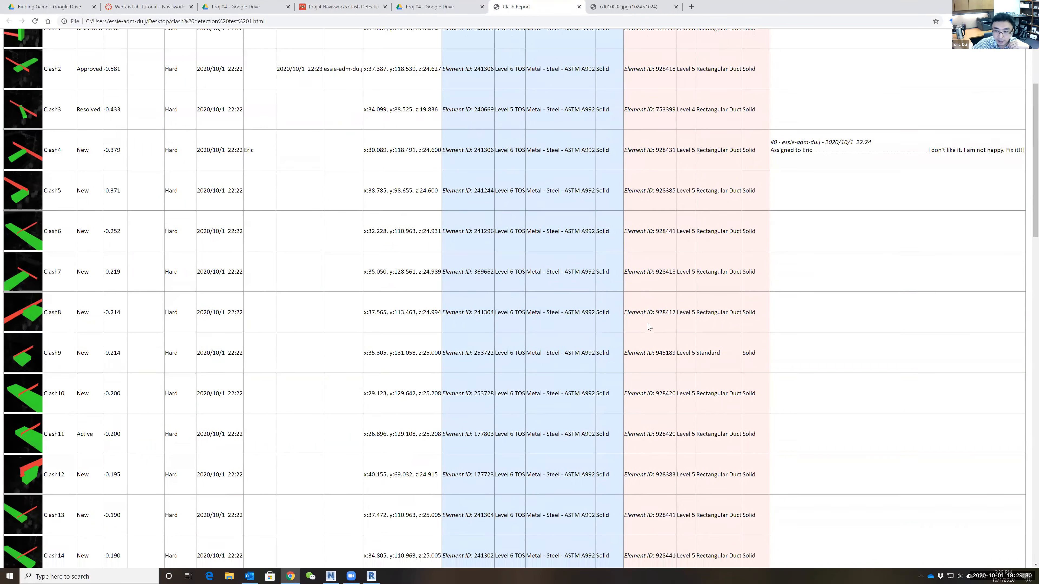
pyautogui.scroll(-14, 878, 347)
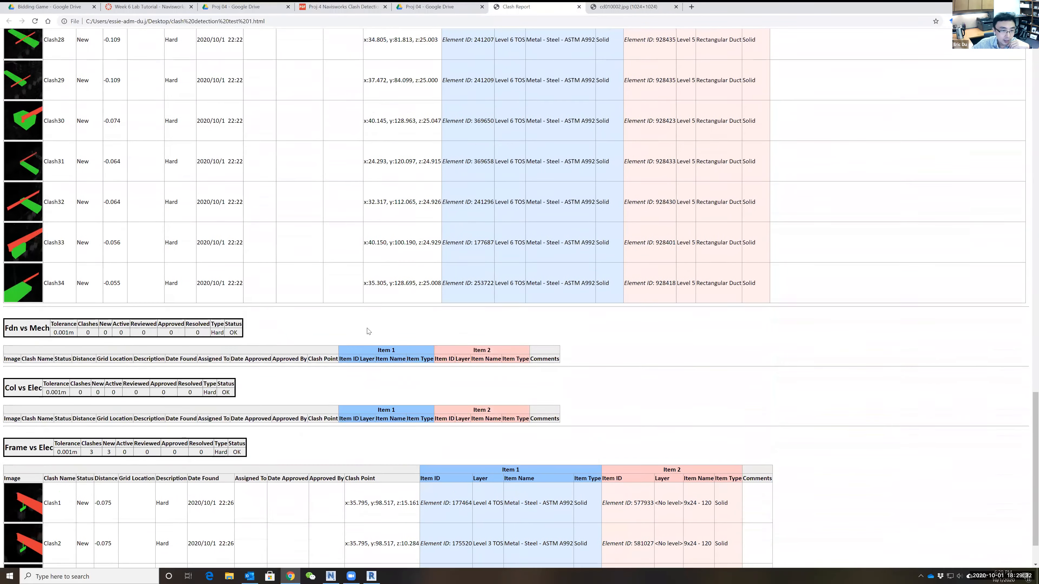
pyautogui.scroll(20, 393, 353)
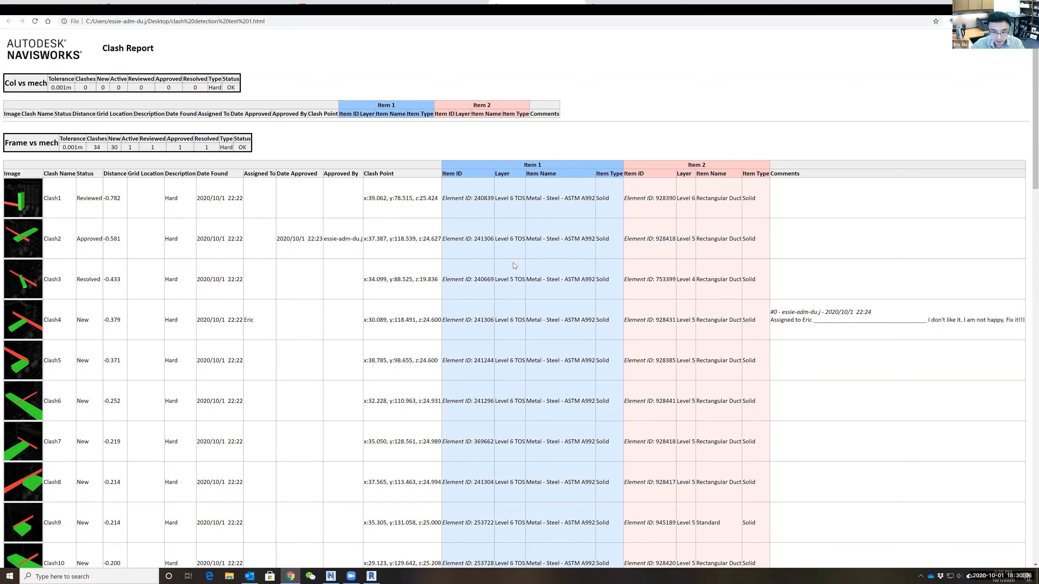
# Examine the Frame vs mech clash rows again, focusing on the Item 1 and Item 2 columns
pyautogui.scroll(-5, 511, 271)
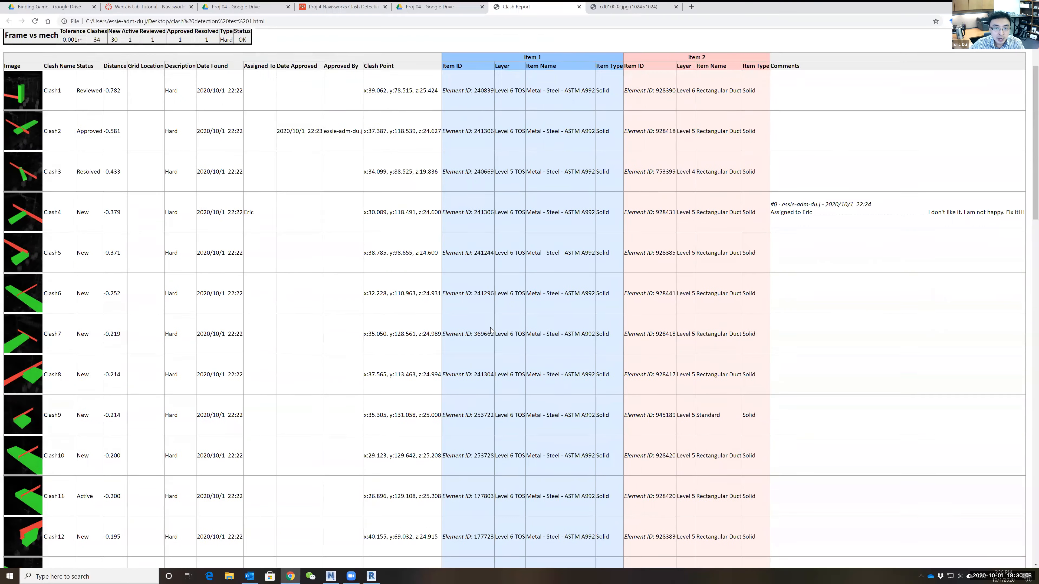
pyautogui.scroll(5, 490, 329)
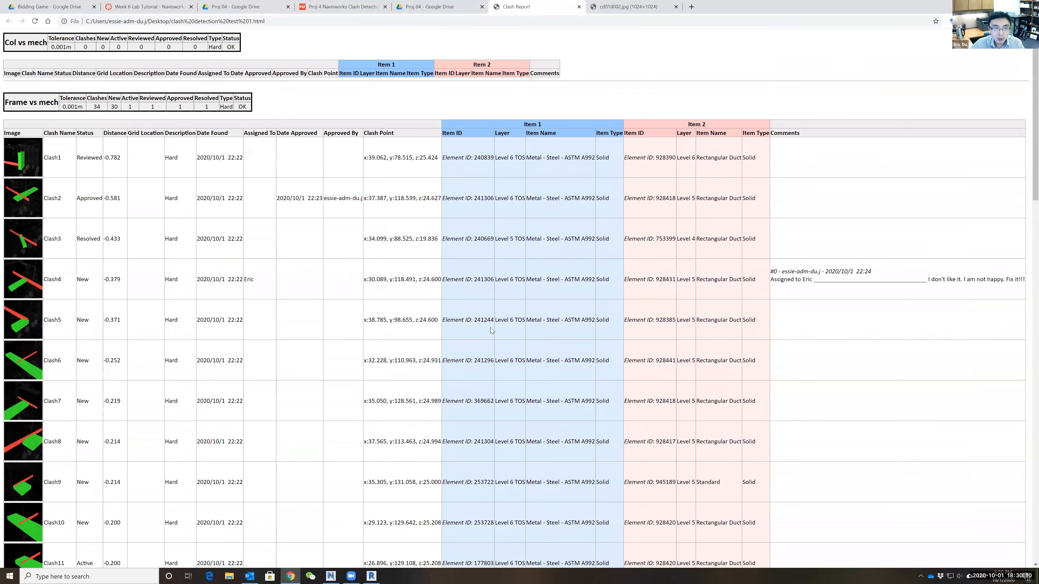
pyautogui.scroll(-2, 490, 329)
pyautogui.scroll(3, 491, 330)
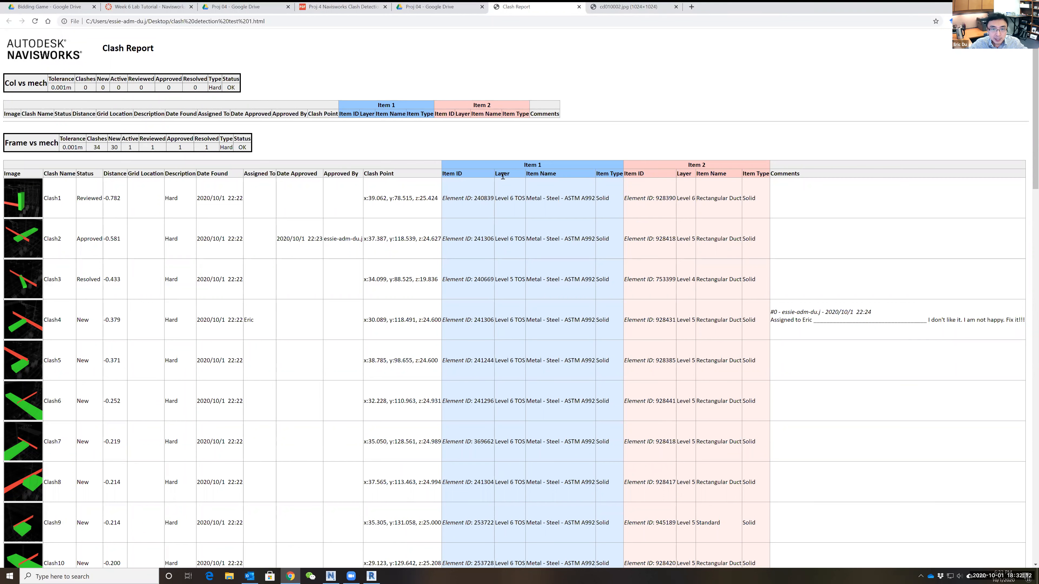
pyautogui.moveTo(450, 173); pyautogui.dragTo(699, 459)
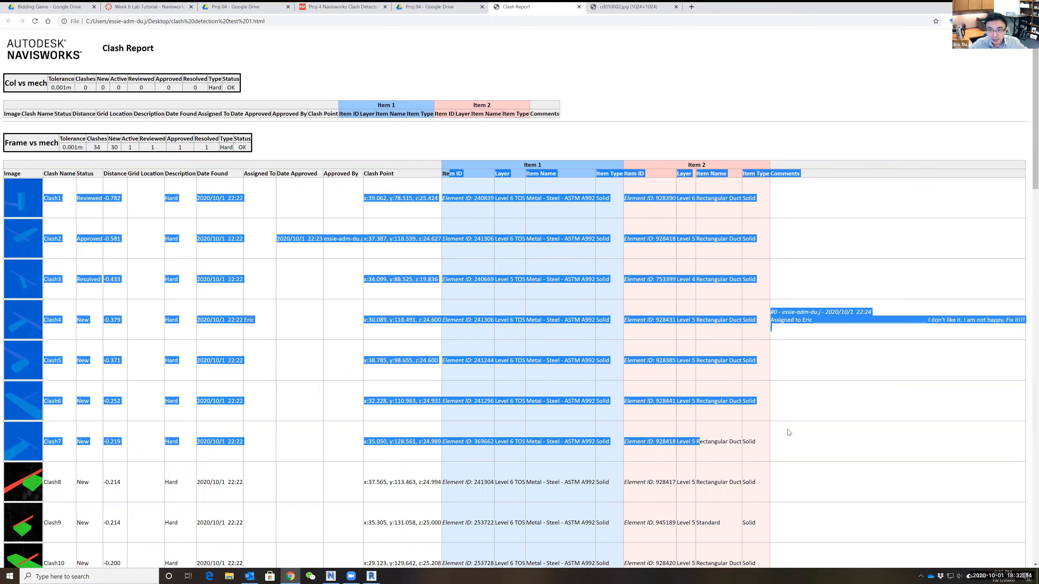
pyautogui.click(826, 374)
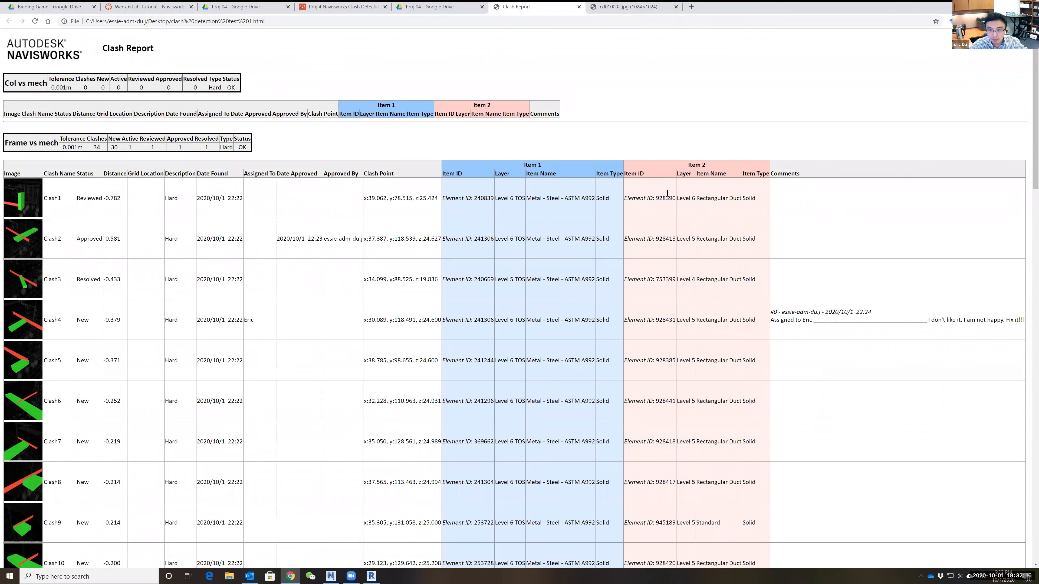